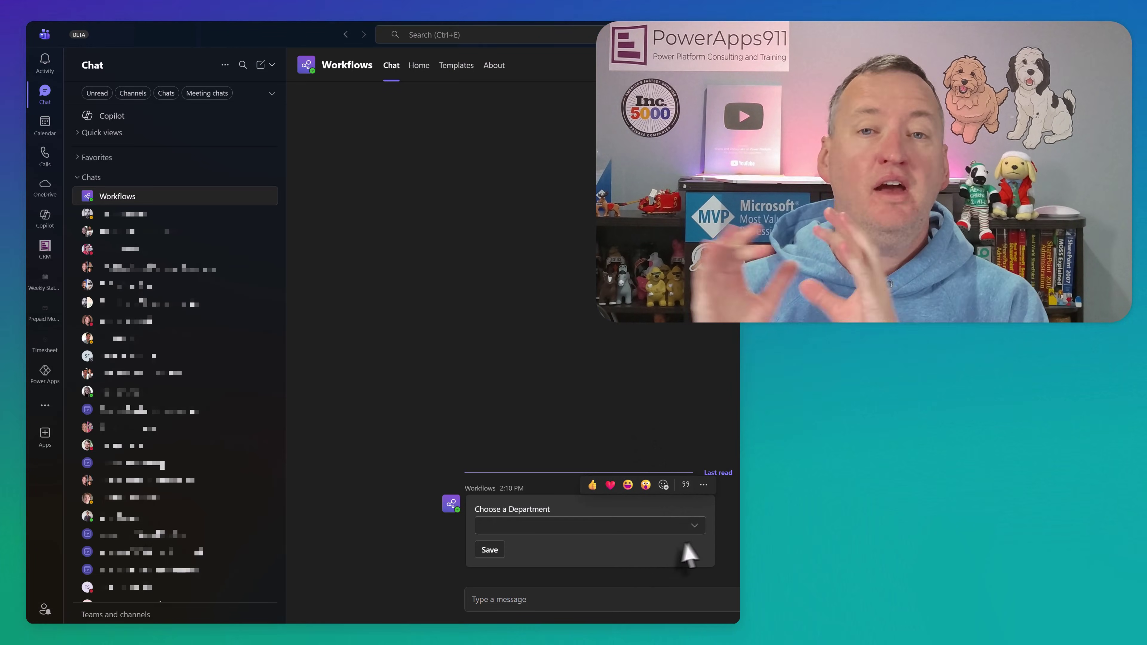
- Answer the Workflows card in Teams with Executive as the department and Save
click(692, 525)
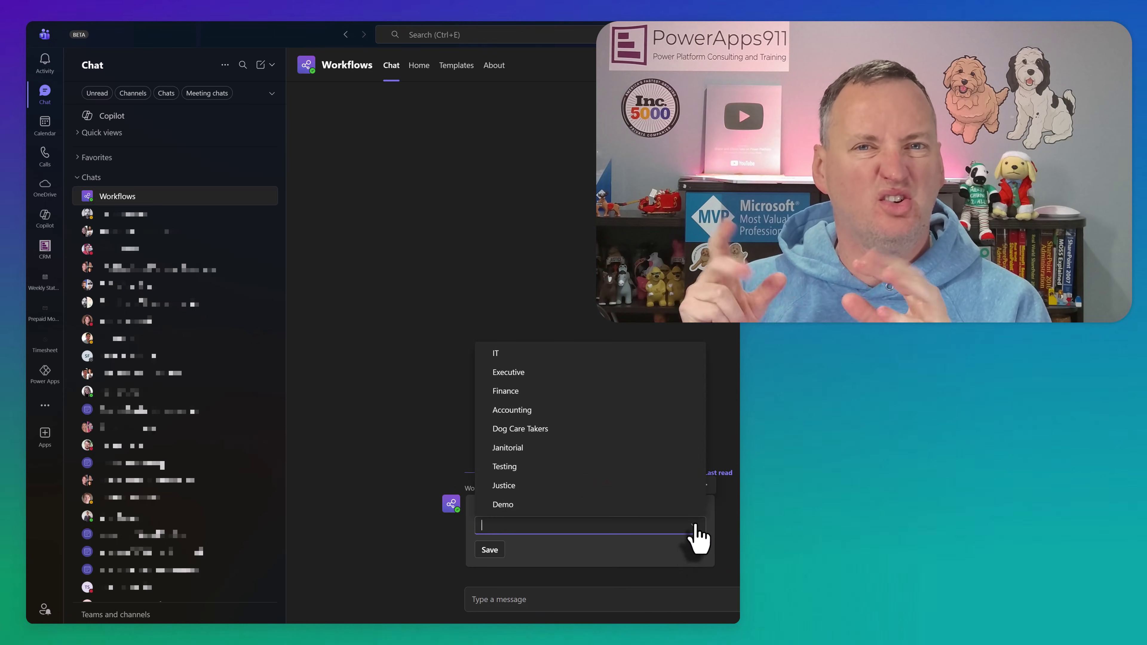
click(553, 374)
click(490, 549)
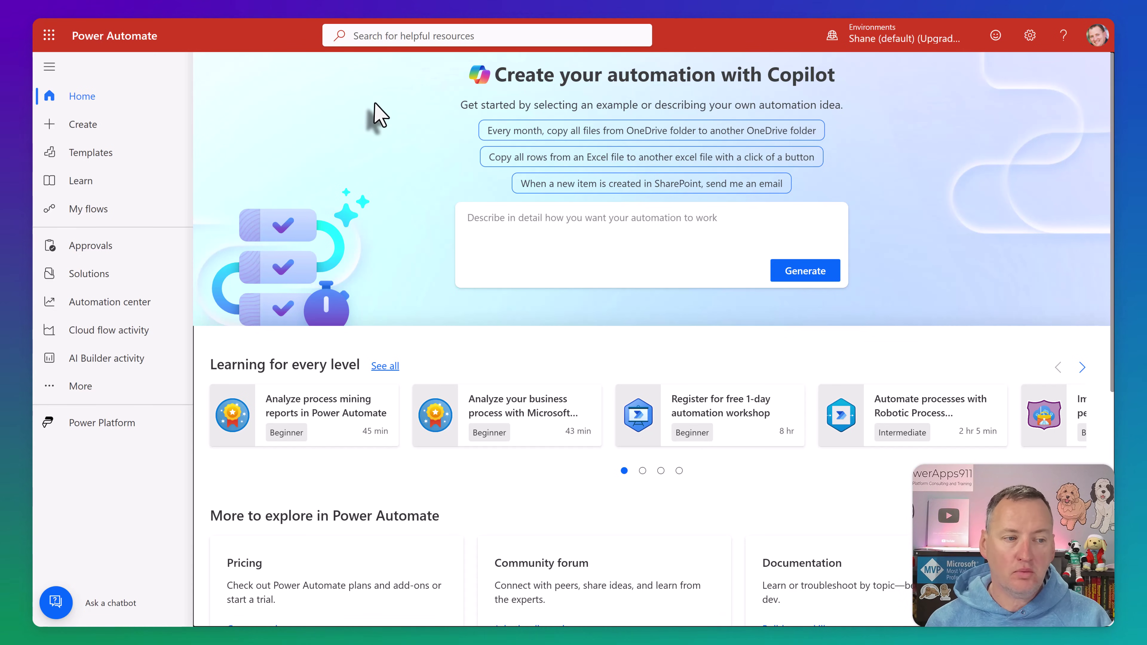
- Create a new instant cloud flow using the 'Manually trigger a flow' trigger
click(97, 128)
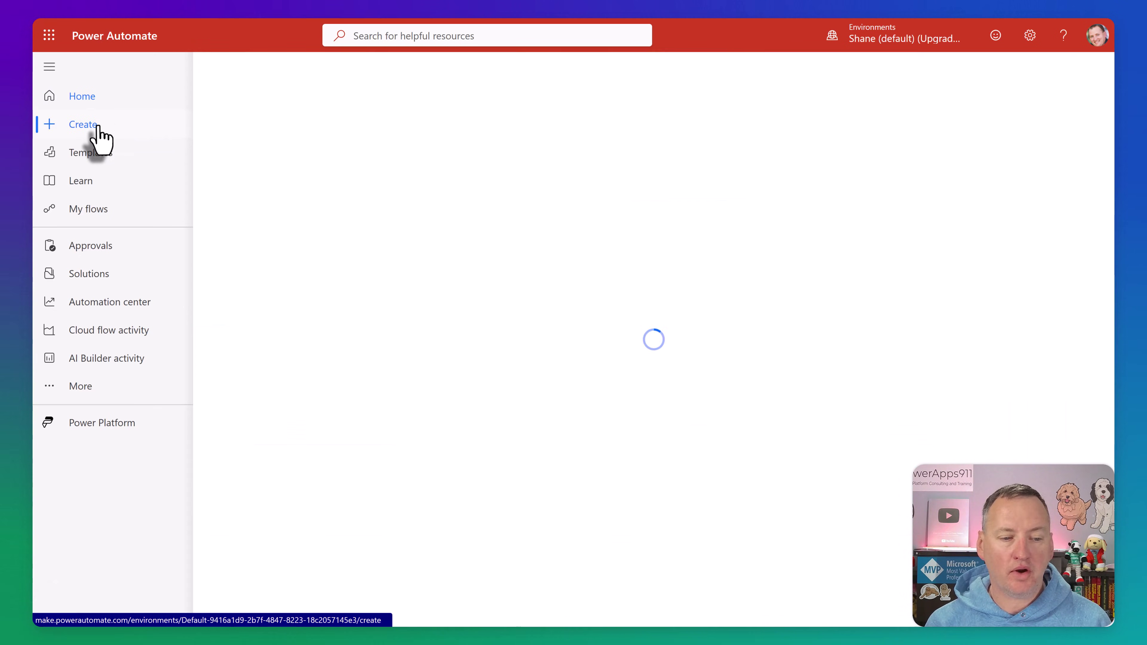
click(420, 172)
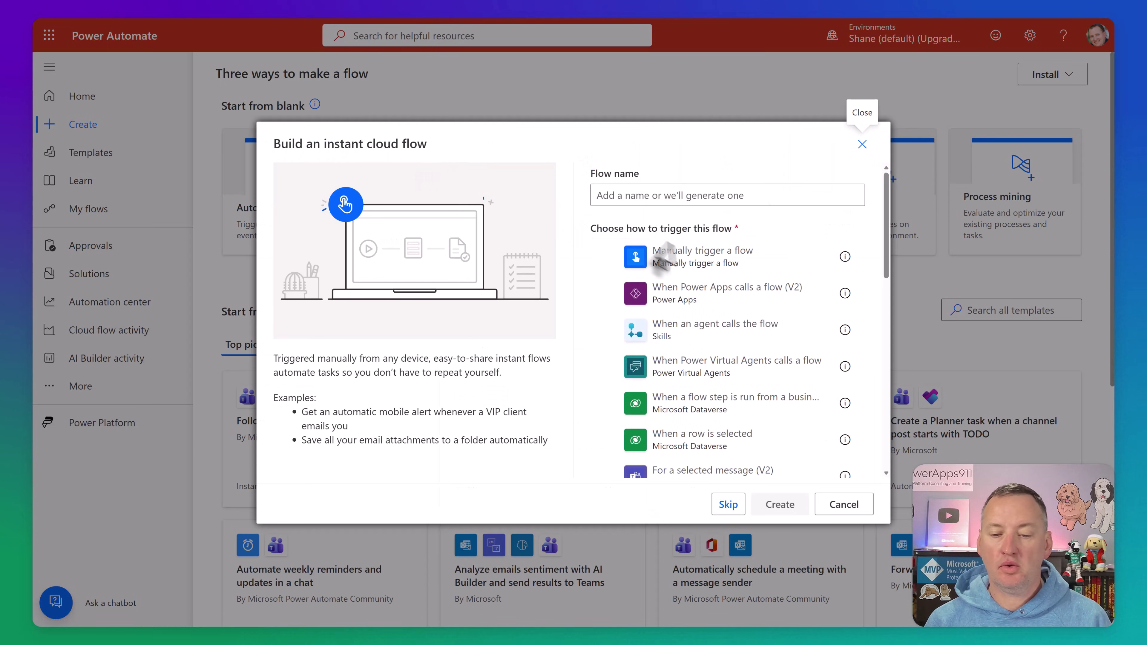
click(695, 258)
click(777, 505)
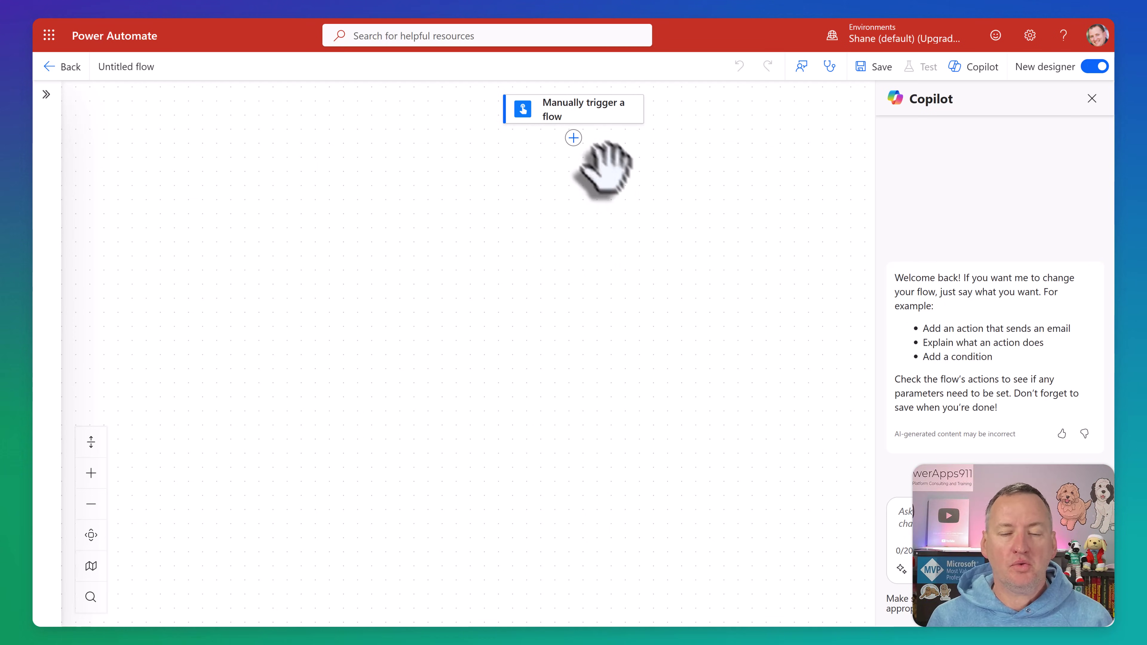
- Add the Microsoft Teams action 'Post adaptive card and wait for a response' after the trigger
click(574, 138)
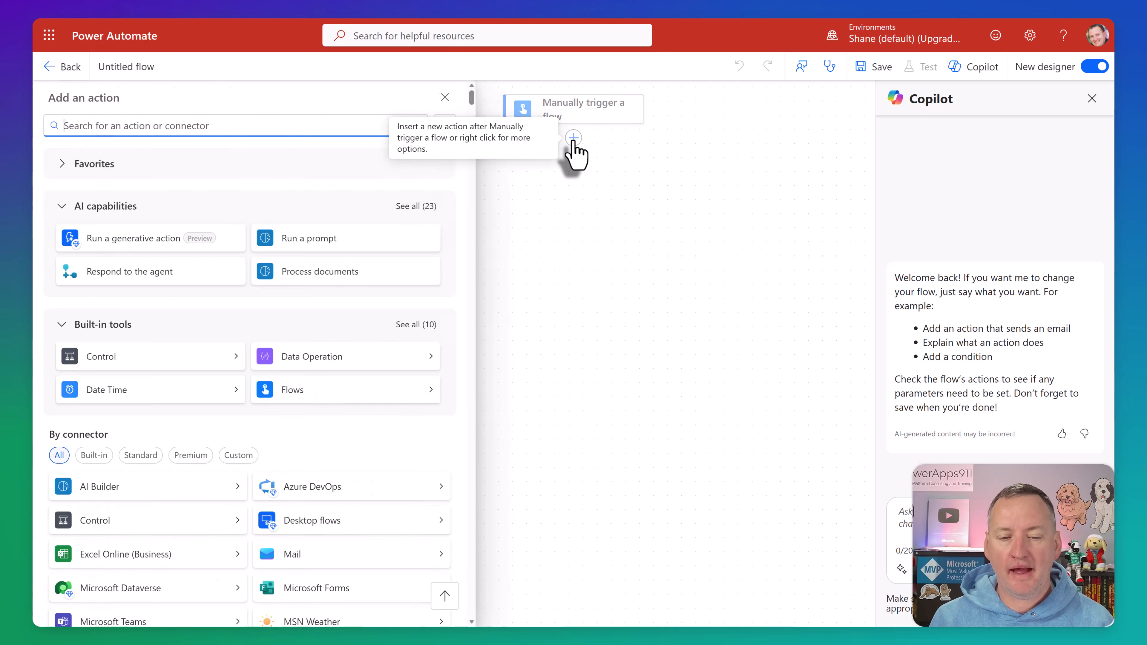
text(teams)
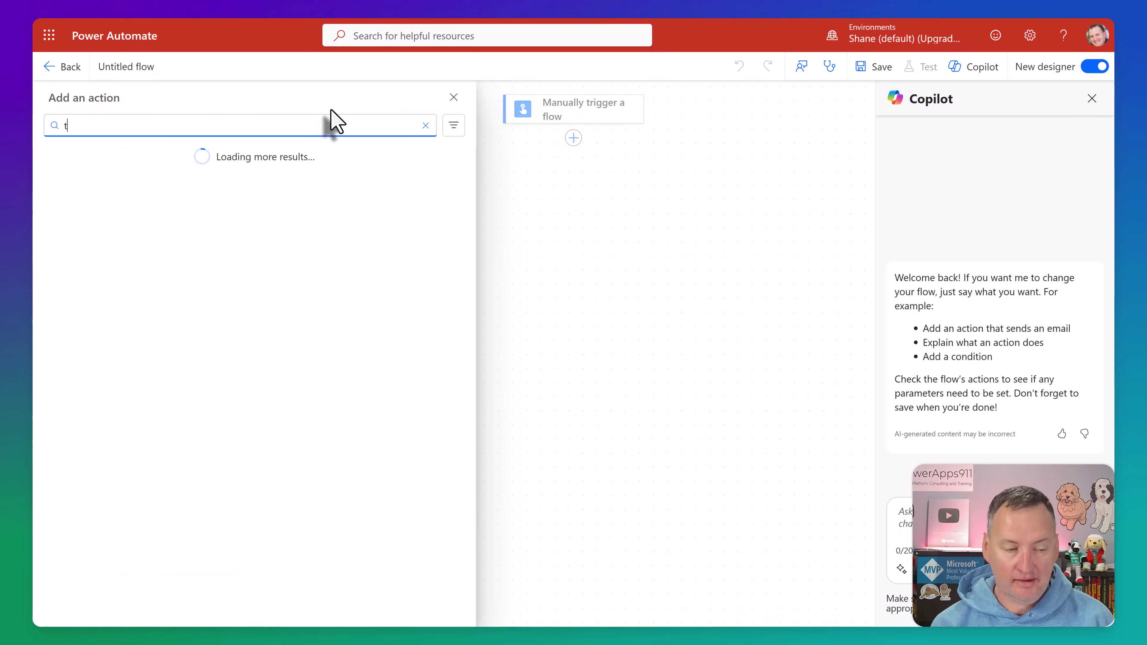
click(432, 201)
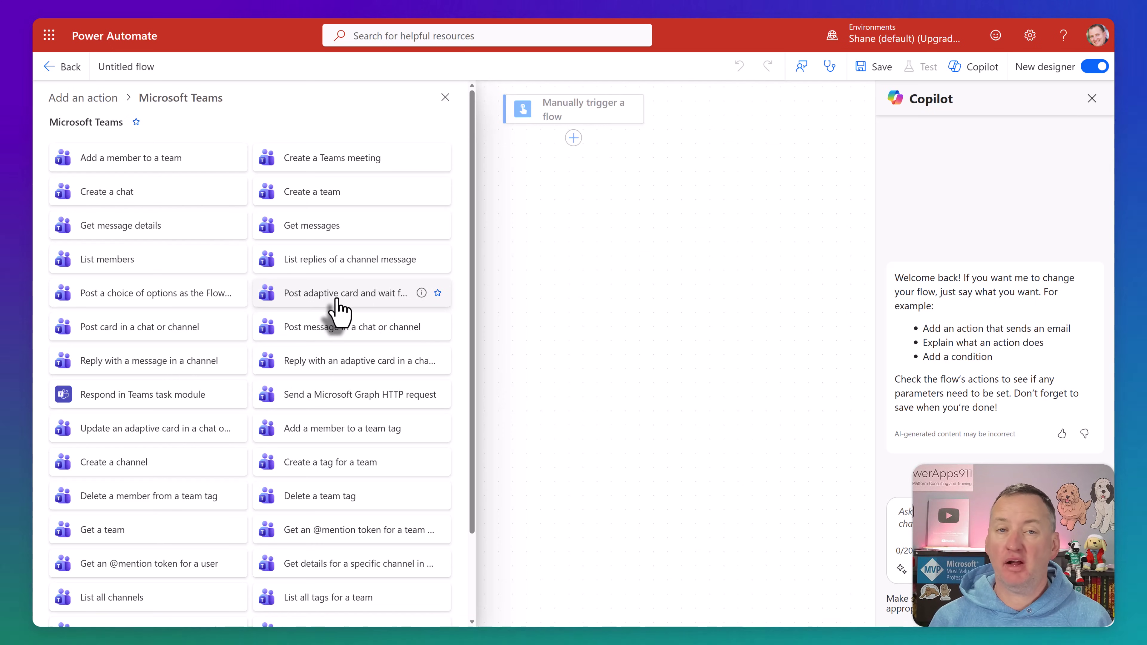
click(336, 299)
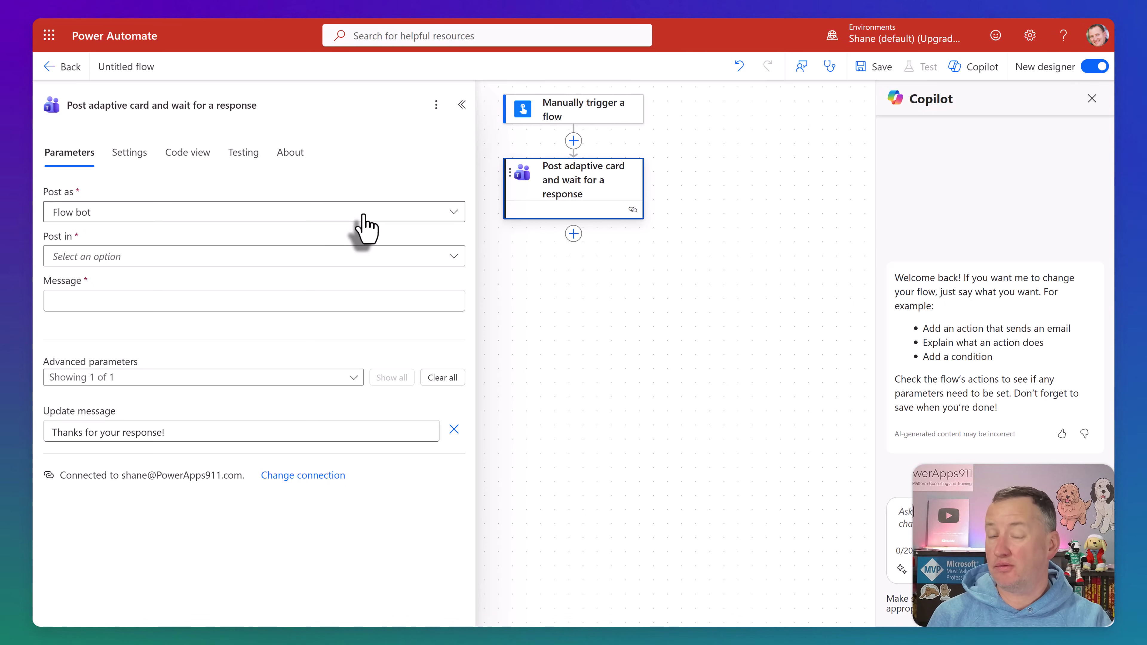
- Set the Teams step to post as Flow bot in a Chat with Flow bot
click(363, 217)
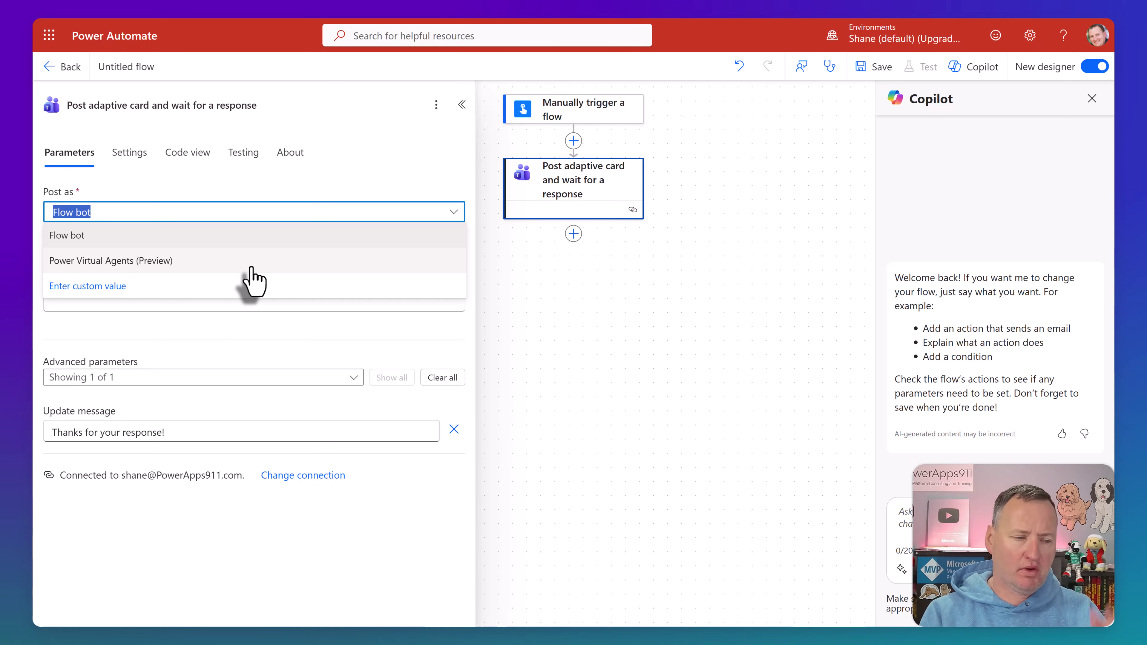
click(259, 235)
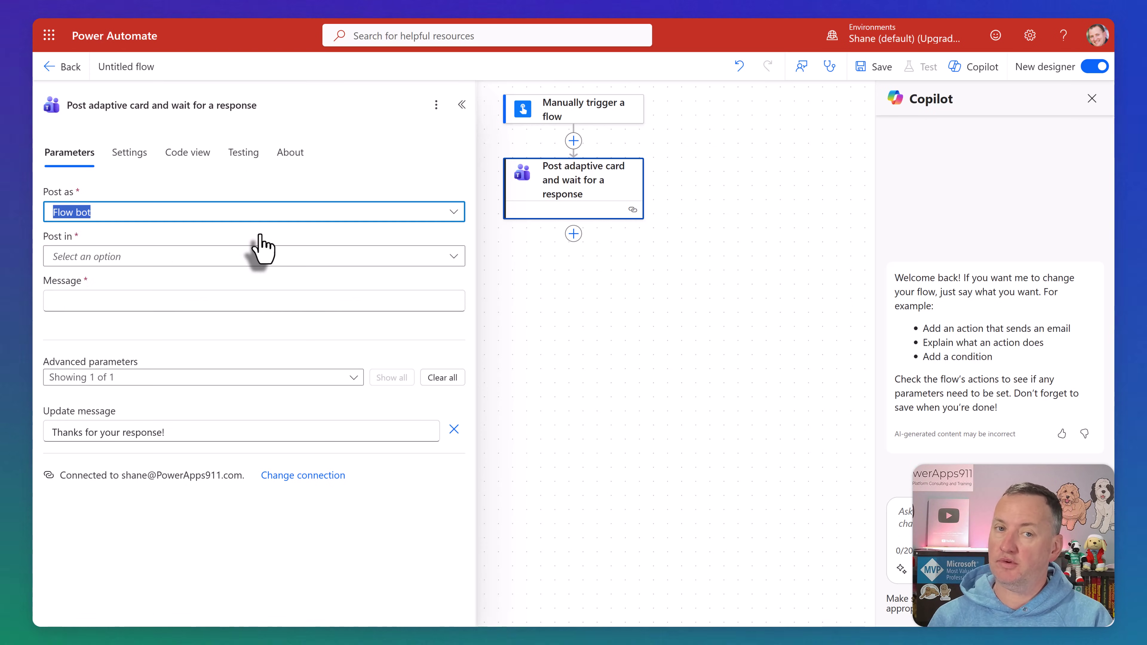
click(230, 255)
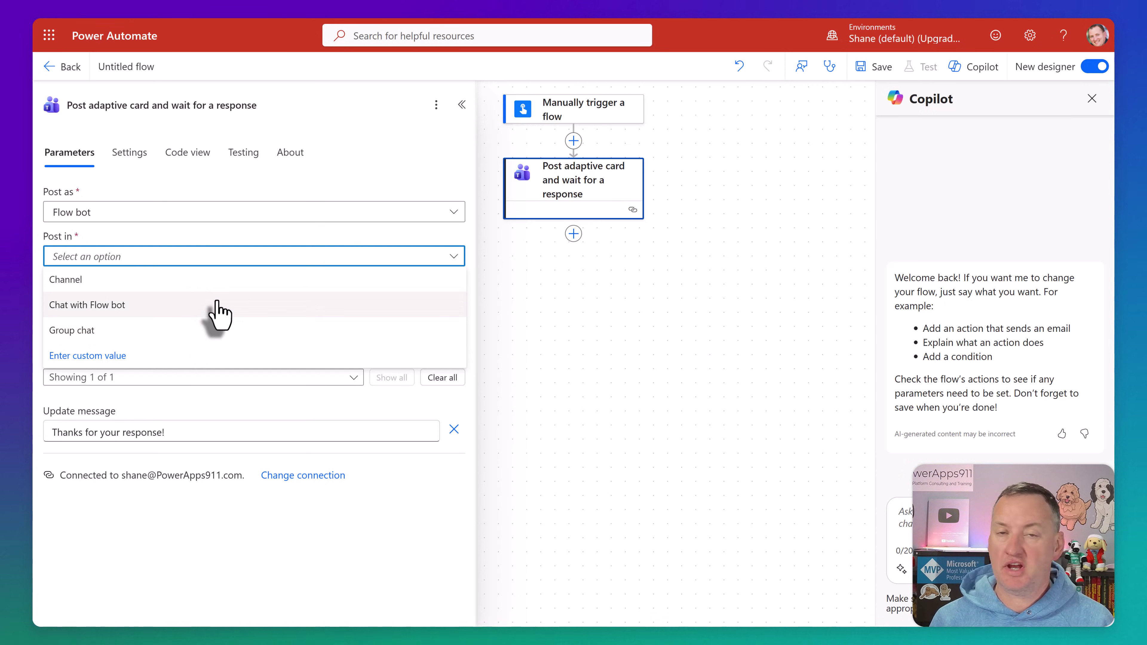
click(217, 303)
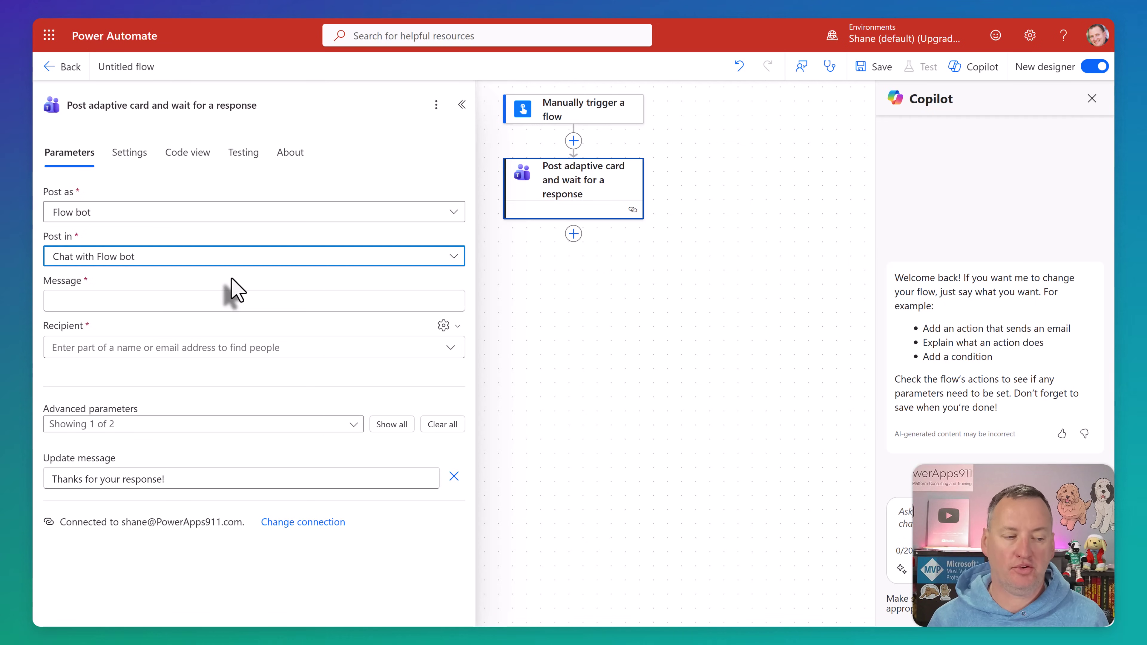
- Search for and pick the card's recipient, then switch to the Adaptive Cards site in the browser
click(231, 346)
text(chewy)
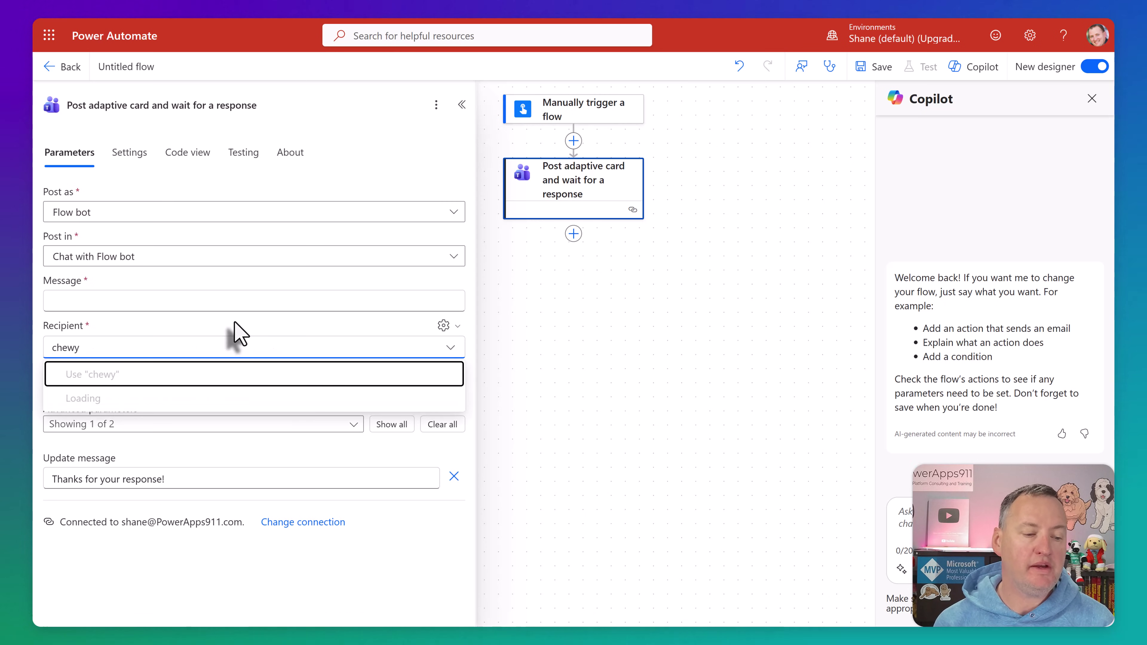
click(194, 409)
click(193, 299)
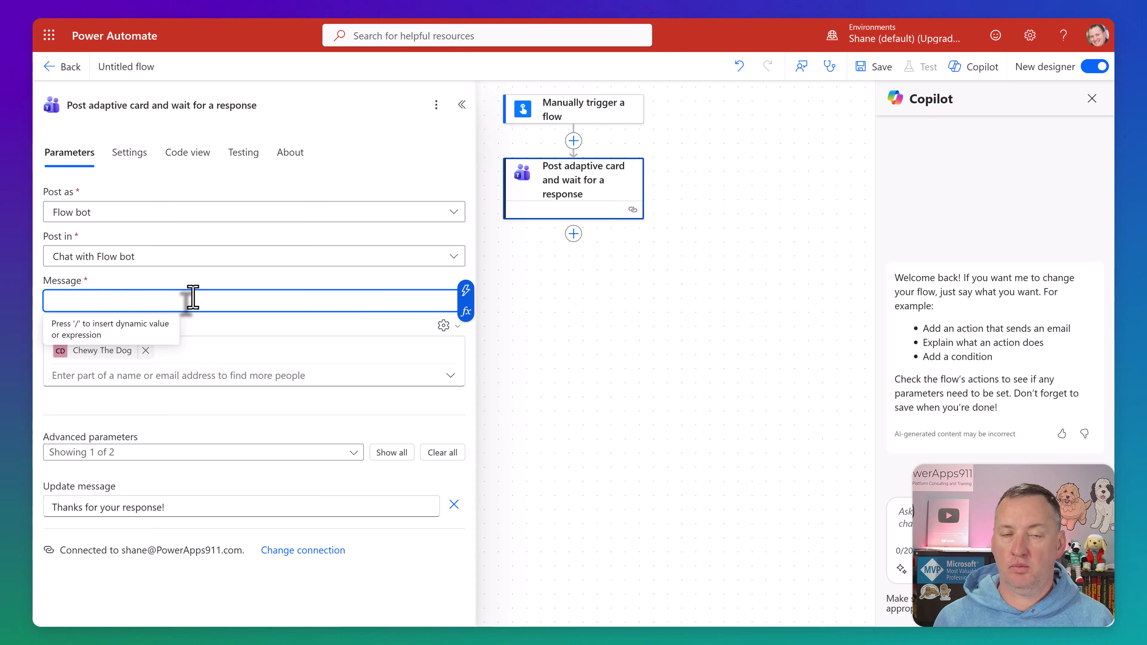
key(alt+Tab)
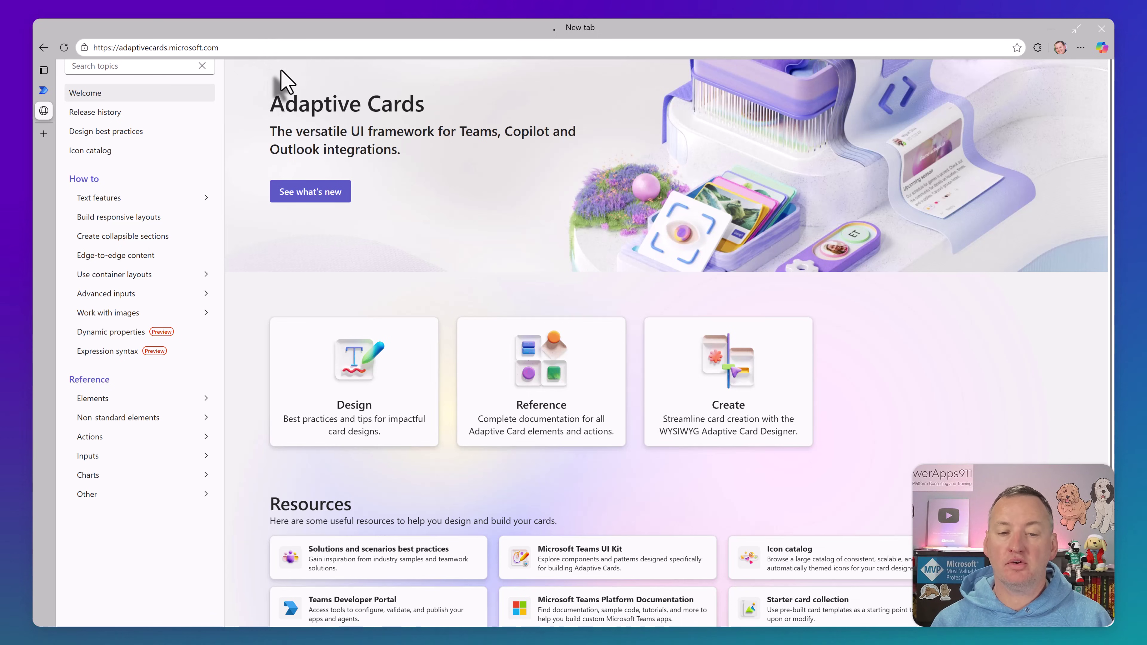
- Put the Adaptive Cards web page into full screen with F11
key(F11)
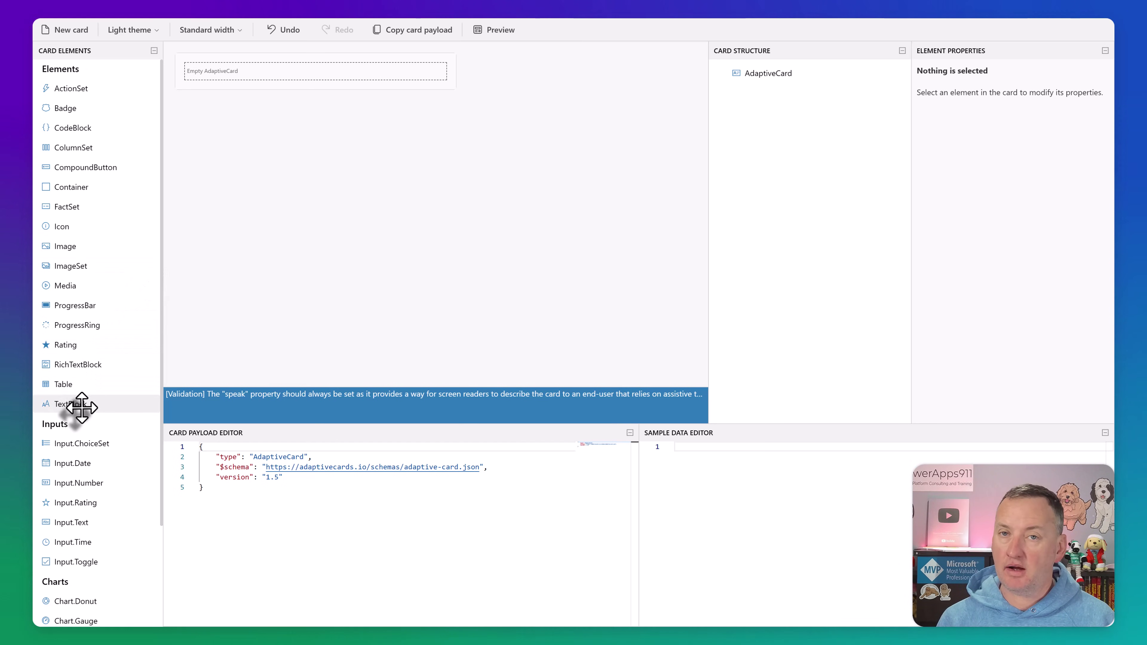
- Drop a TextBlock onto the card and set its text to 'This Adaptive Card will help you pick a Department.'
drag(81, 407, 235, 73)
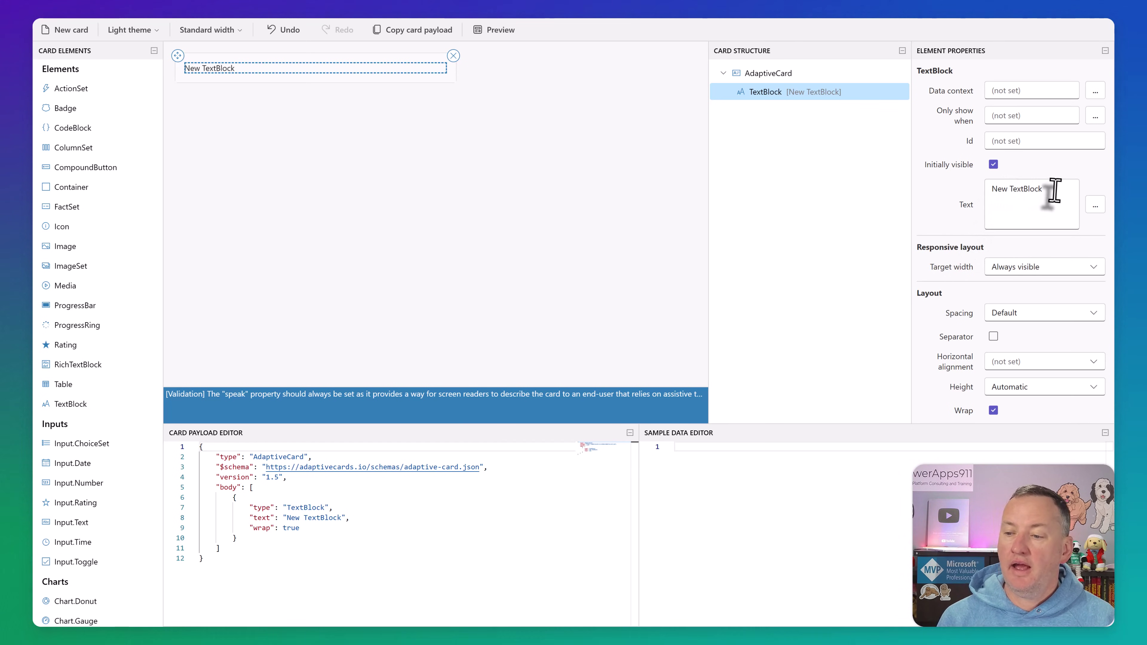
drag(1054, 190, 950, 199)
text(This Adaptive Card will help you pick a Department.)
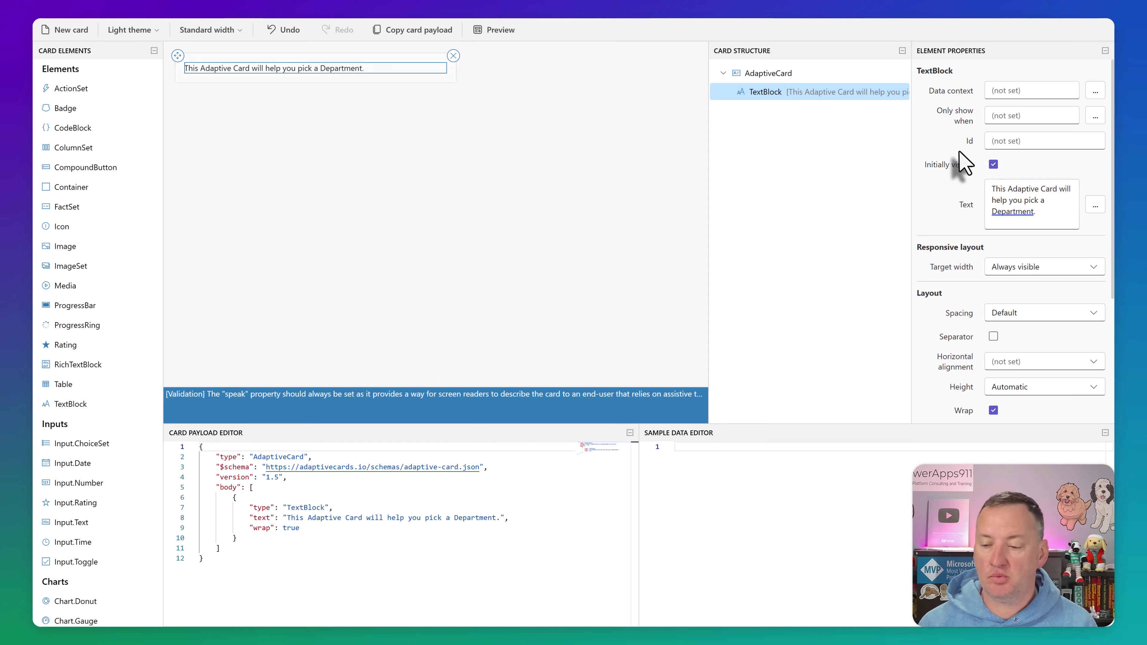
scroll(959, 151, down, 4)
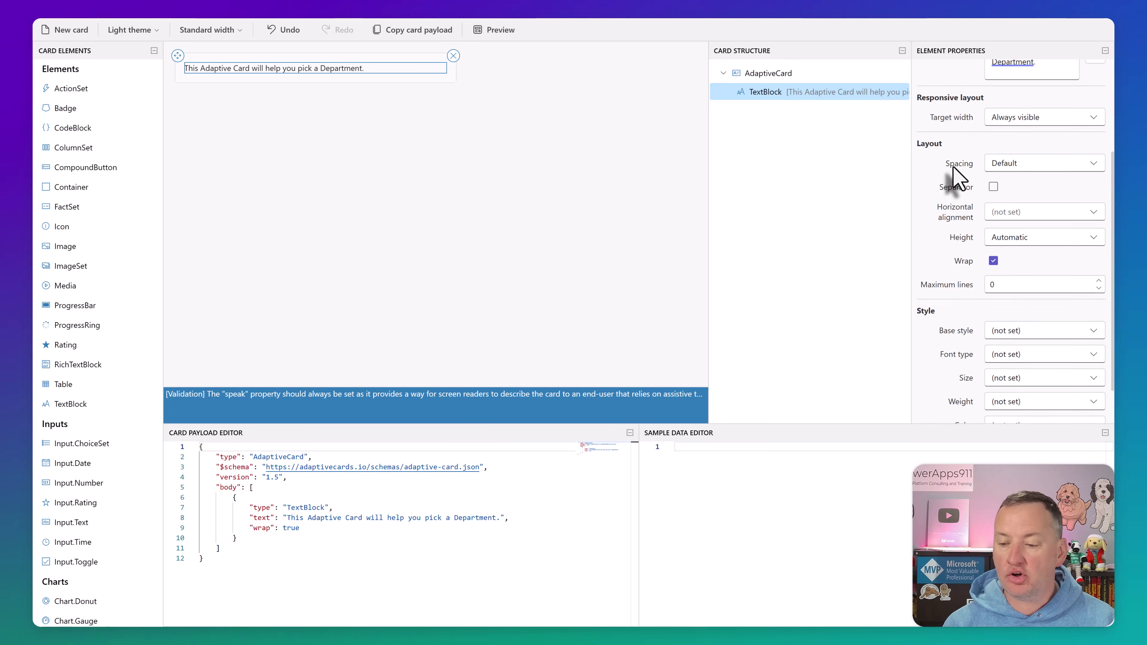
scroll(952, 174, up, 4)
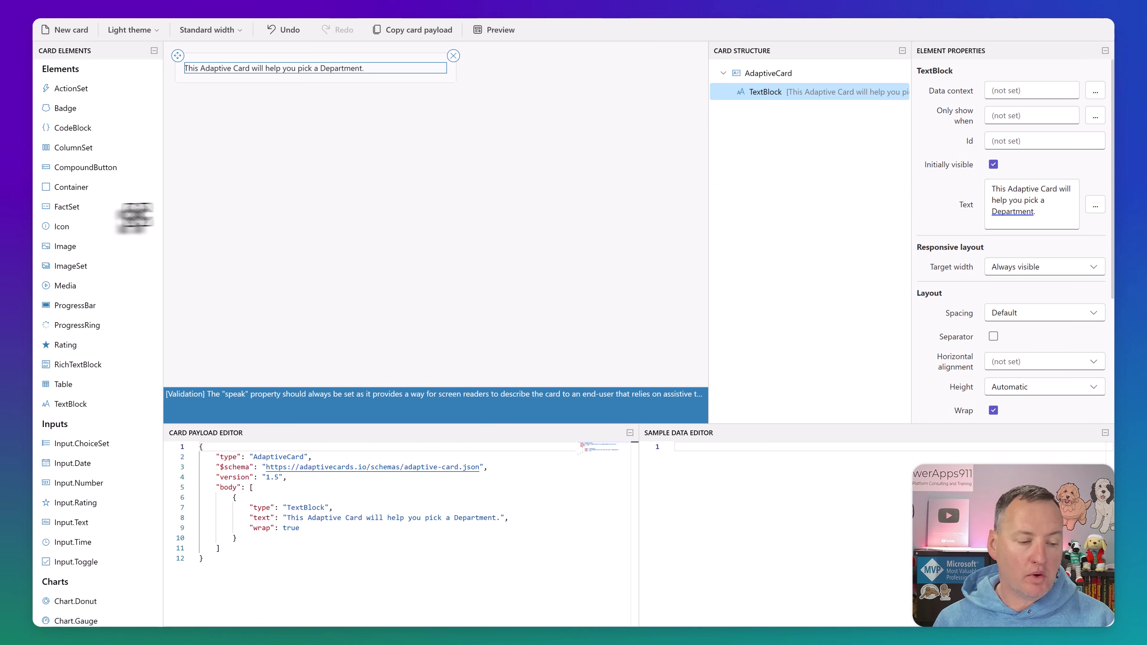
scroll(89, 438, down, 3)
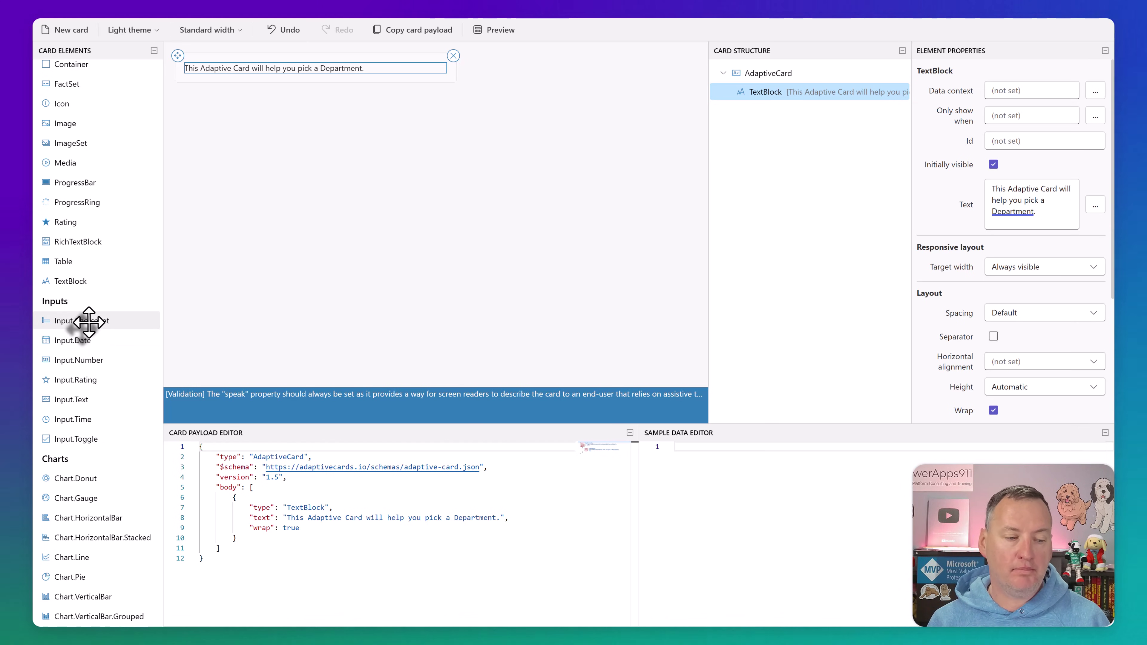
- Add an Input.ChoiceSet below the text, label it Departments, and clear its placeholder
drag(88, 322, 225, 80)
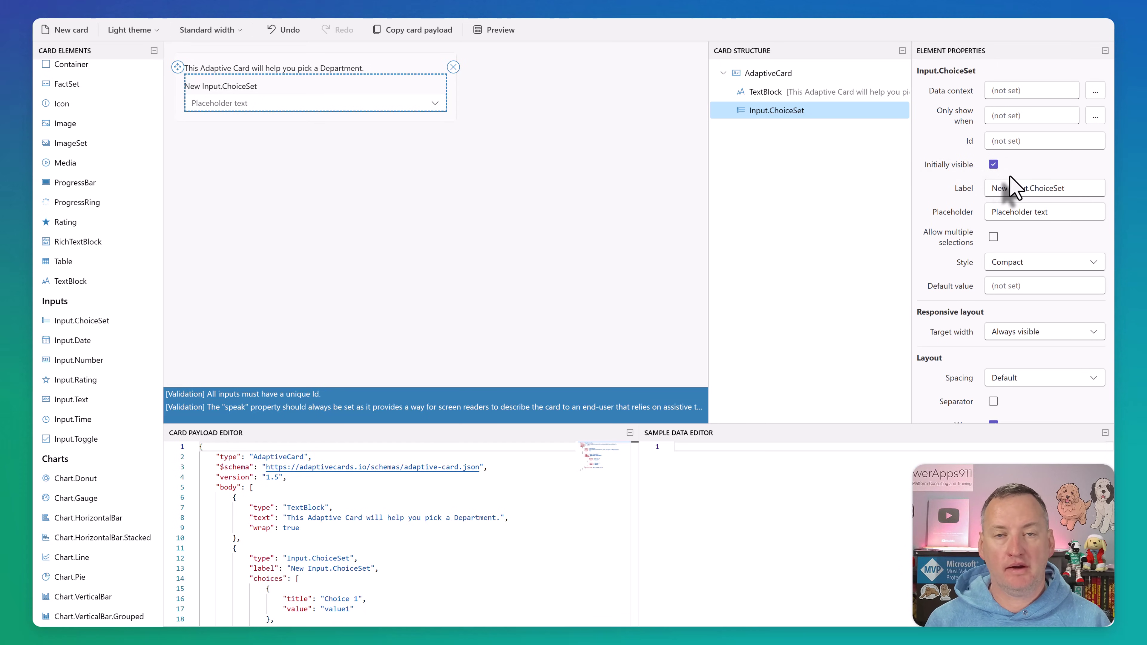
drag(1074, 188, 959, 190)
text(Departments)
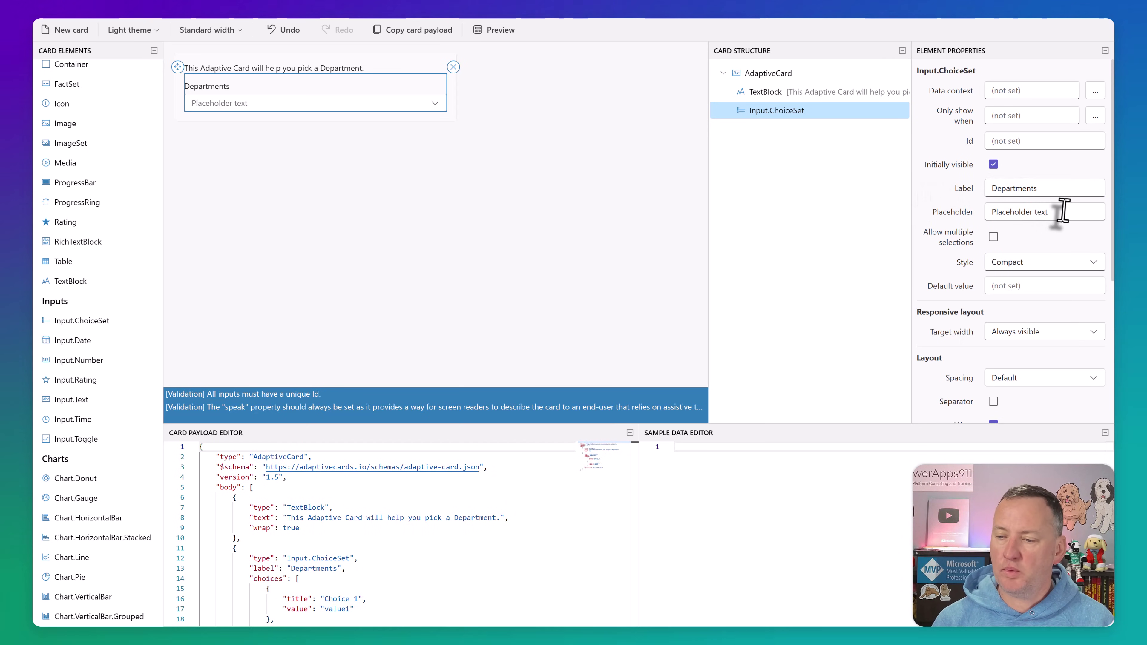
drag(1063, 212, 954, 216)
key(BackSpace)
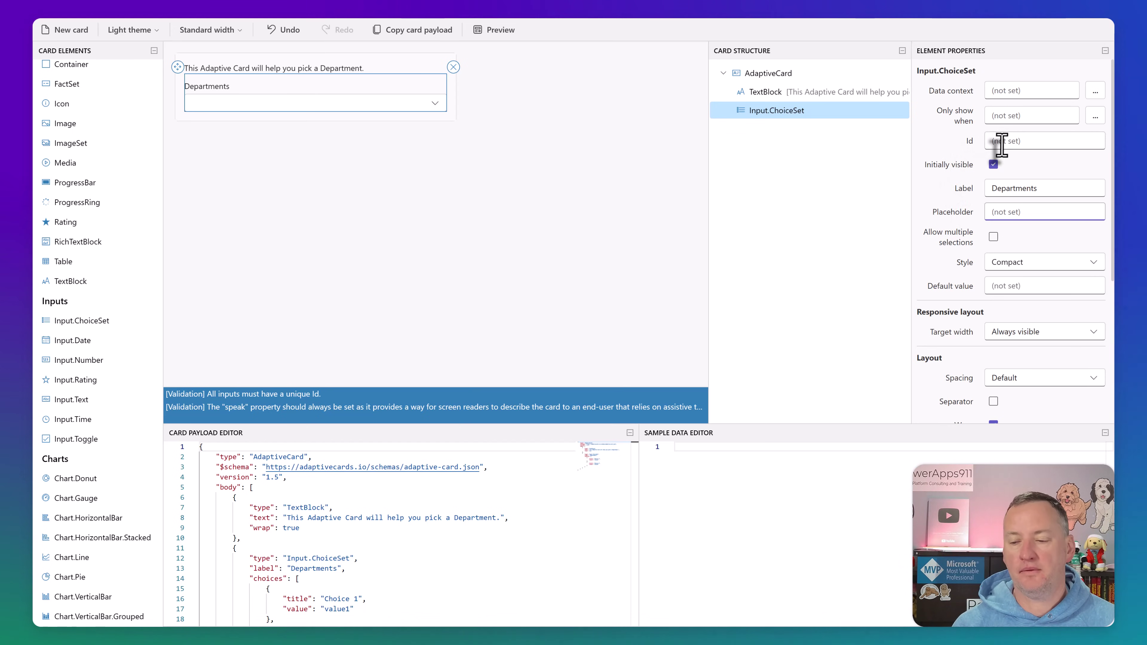
scroll(964, 190, down, 2)
scroll(965, 190, down, 5)
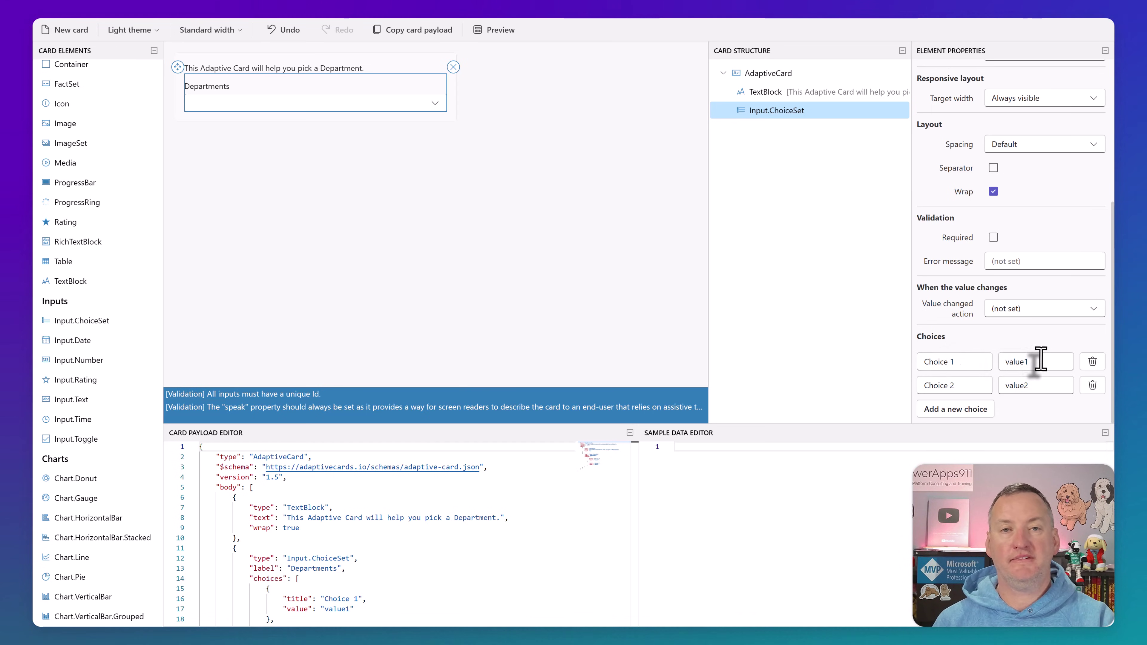
- Rename the two default choices to Executive (value Executive) and Human Resources (value HR)
drag(962, 361, 901, 371)
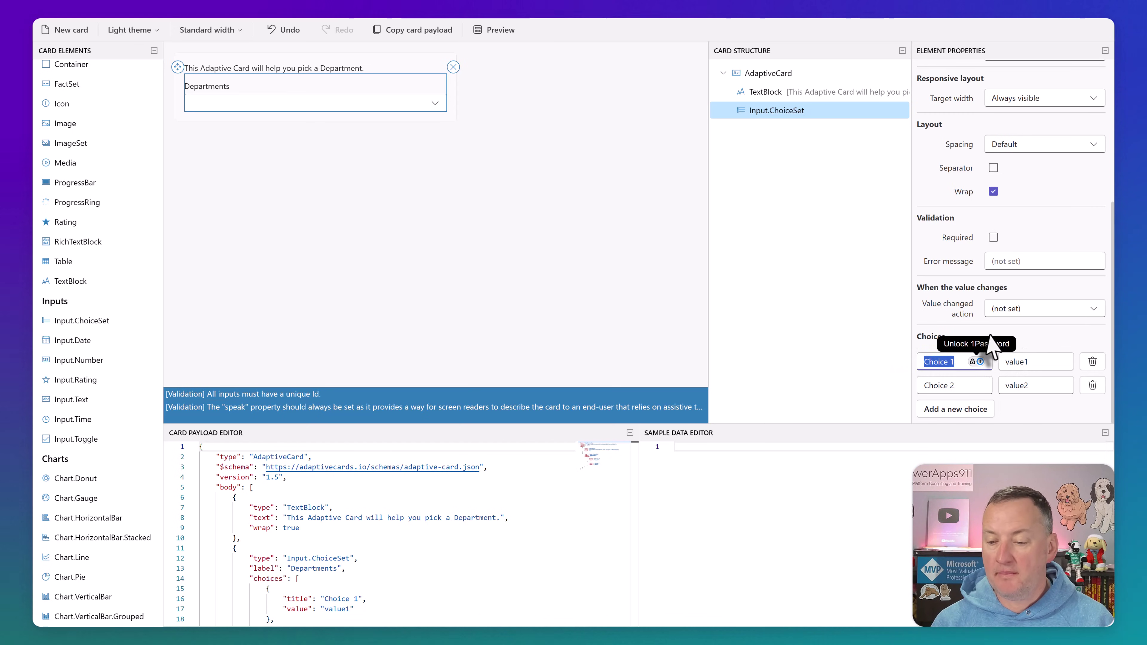
text(Executive)
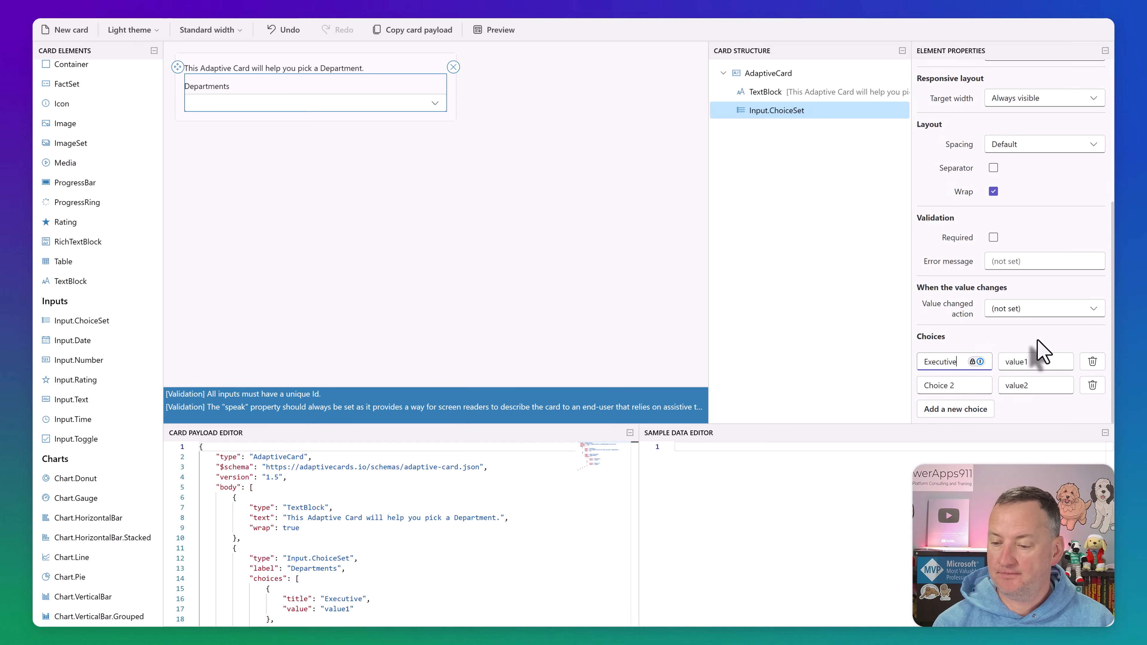
key(Tab)
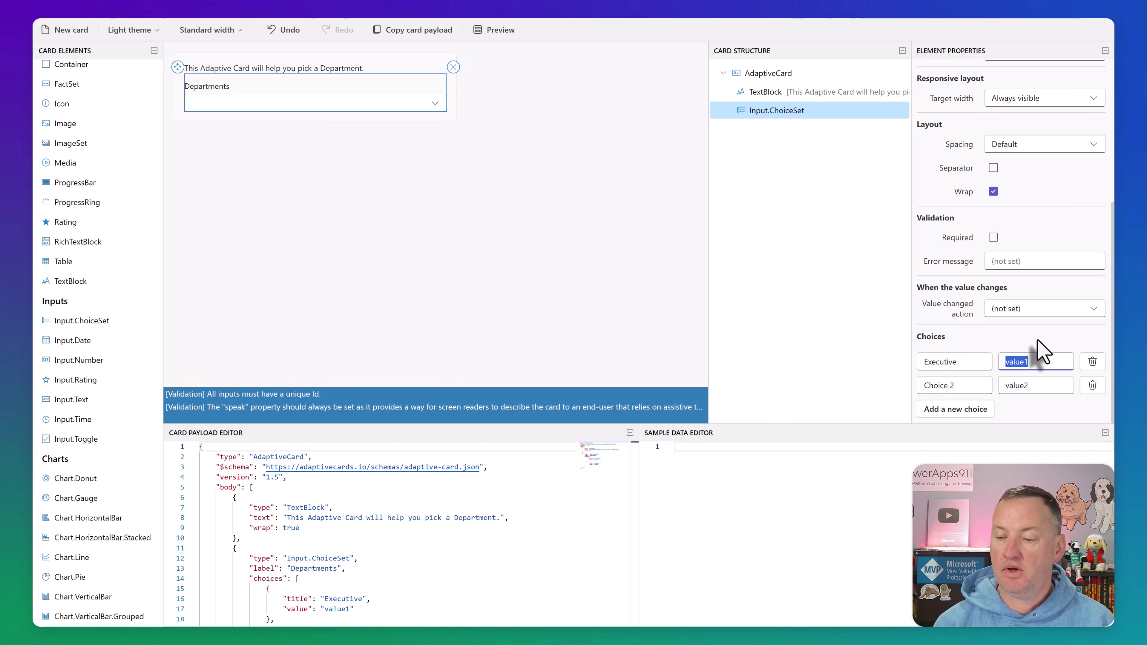
text(Executive)
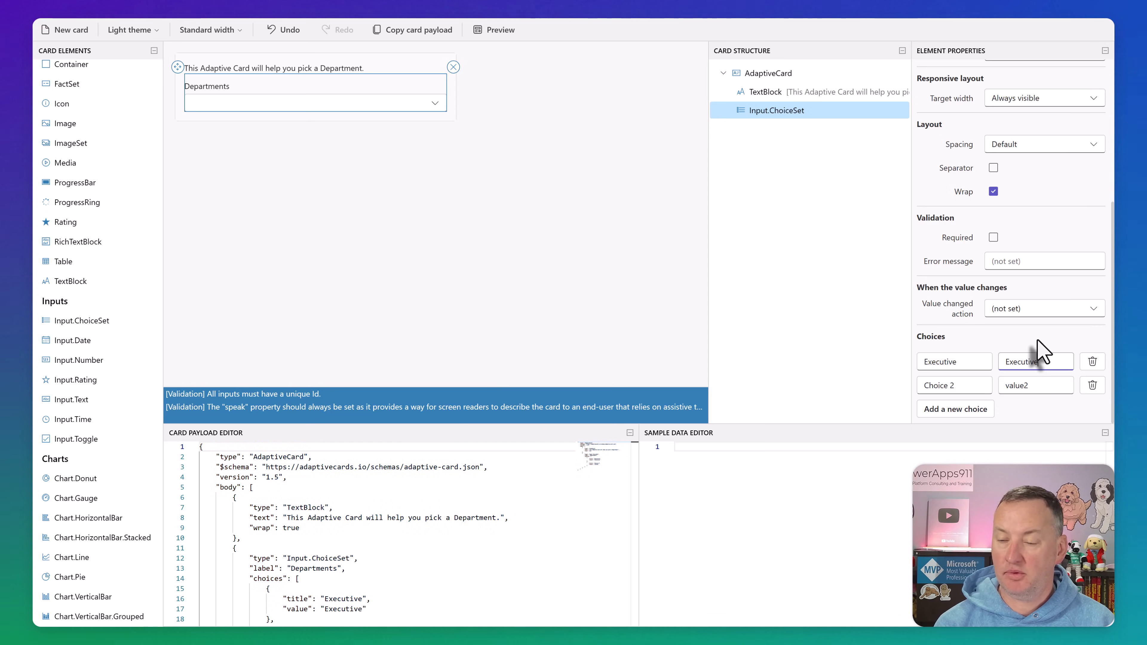
click(957, 384)
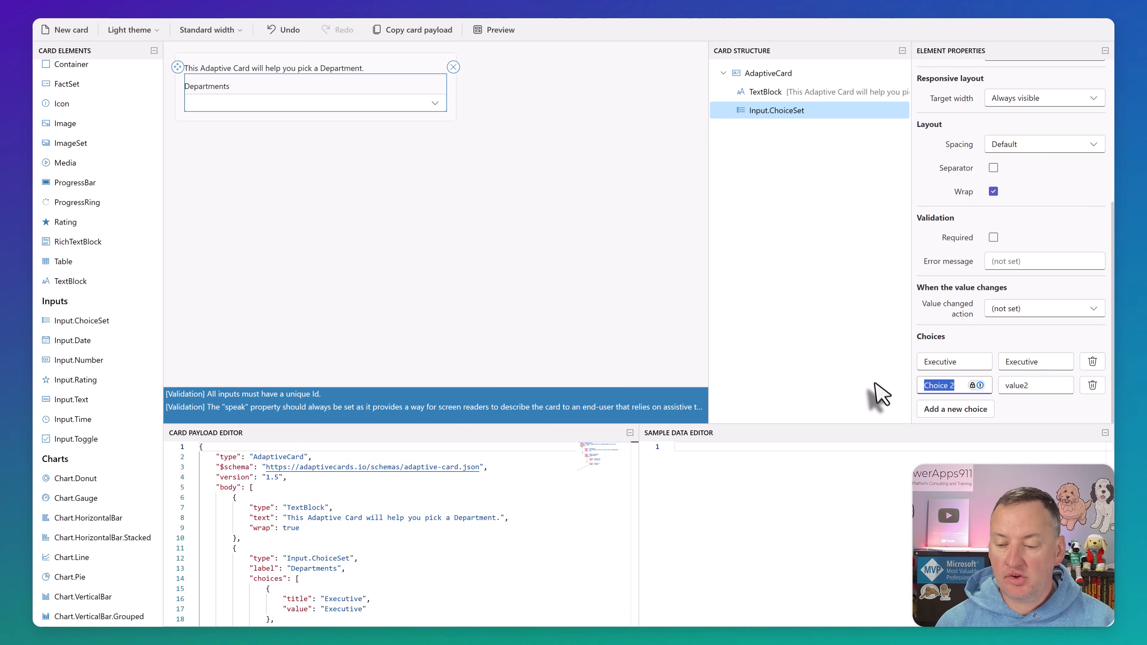
text(Hum)
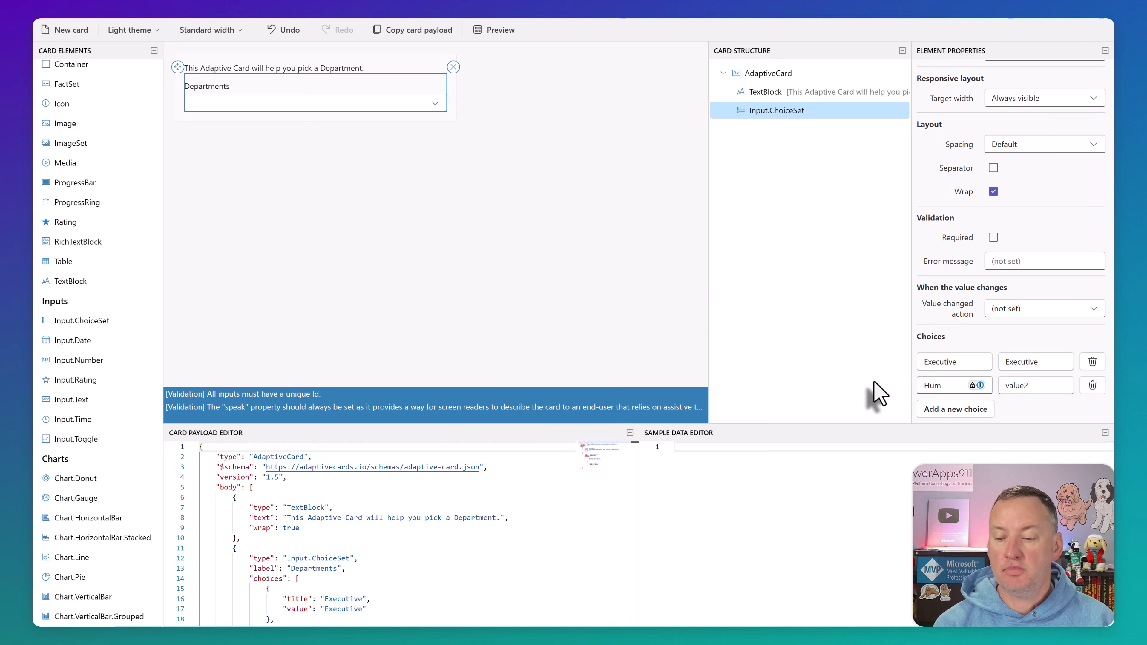
text(an Resources)
key(Tab)
text(HR)
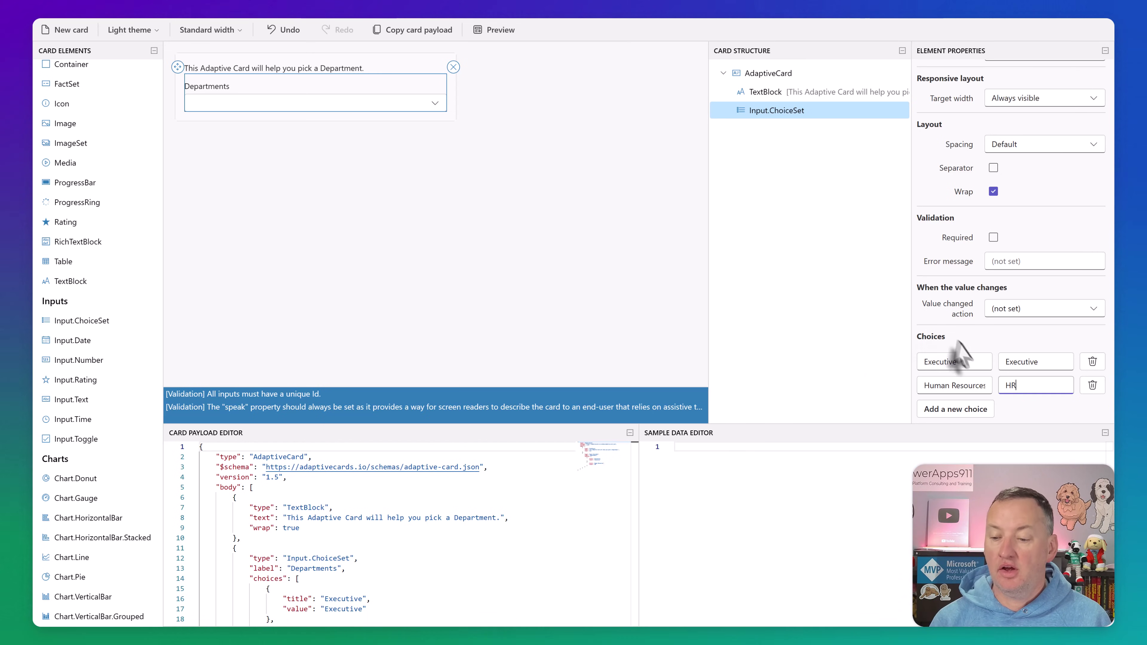
click(971, 339)
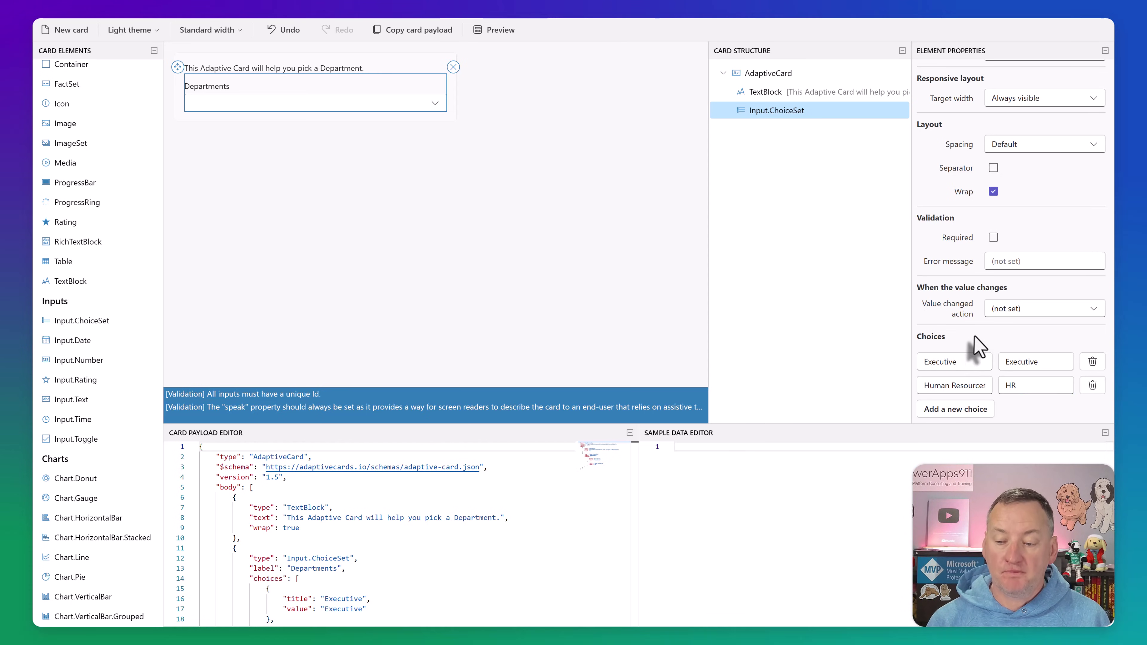
- Add a third choice titled IT with value IT
click(954, 409)
click(952, 386)
text(IT)
key(Tab)
text(IR)
key(BackSpace)
text(T)
click(957, 317)
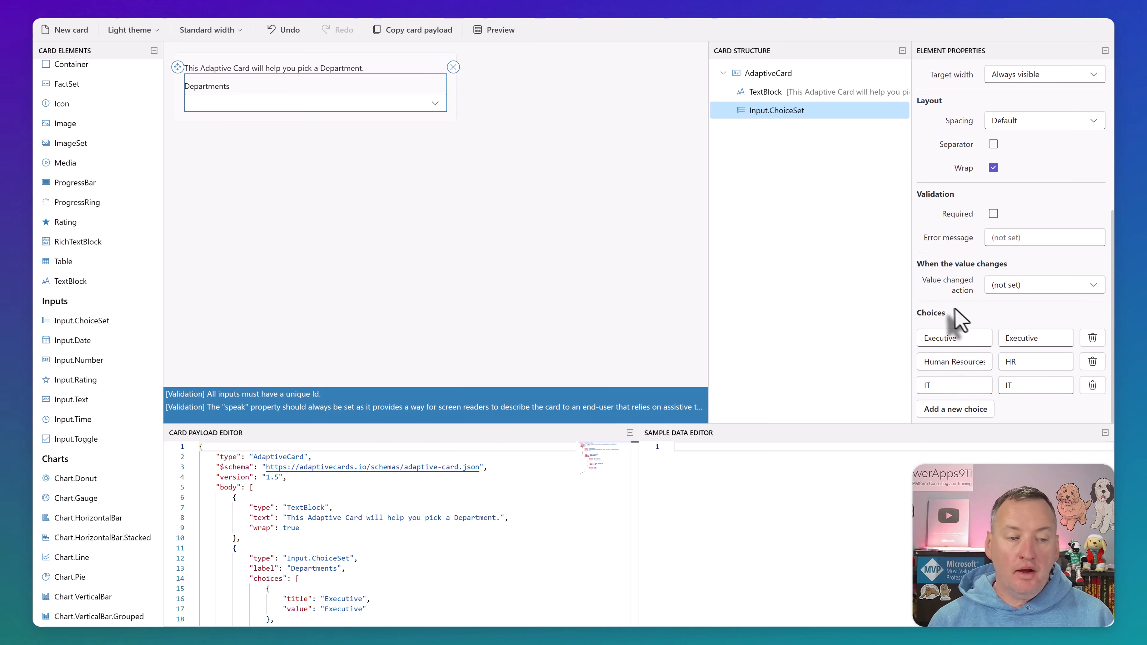
scroll(355, 528, down, 5)
scroll(343, 528, up, 3)
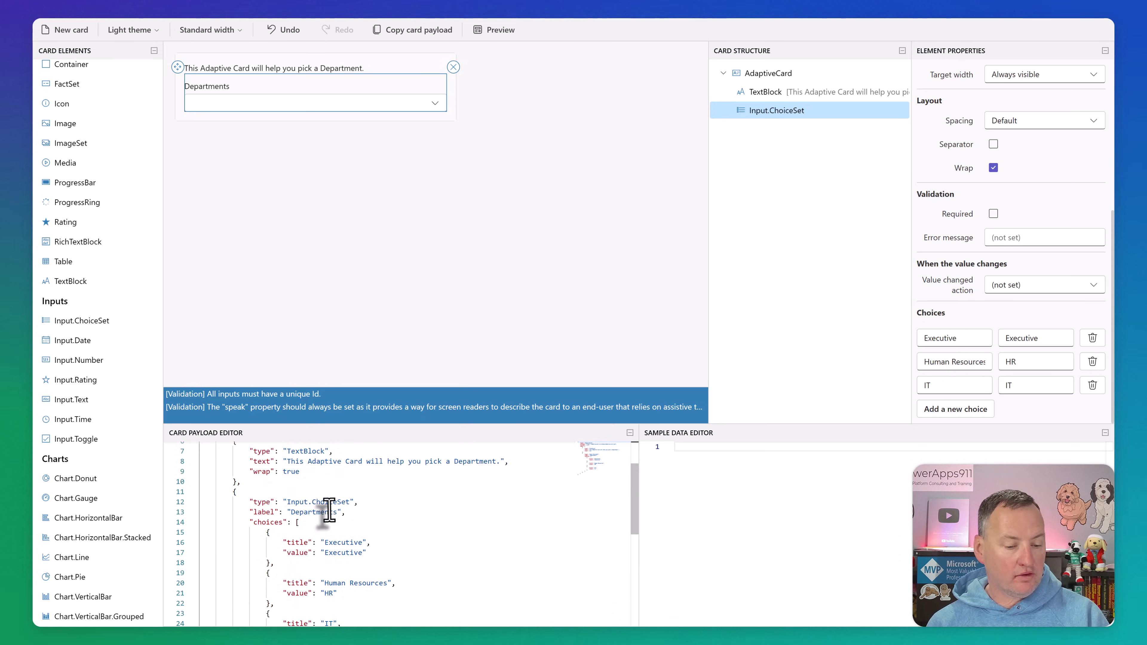
scroll(335, 499, up, 2)
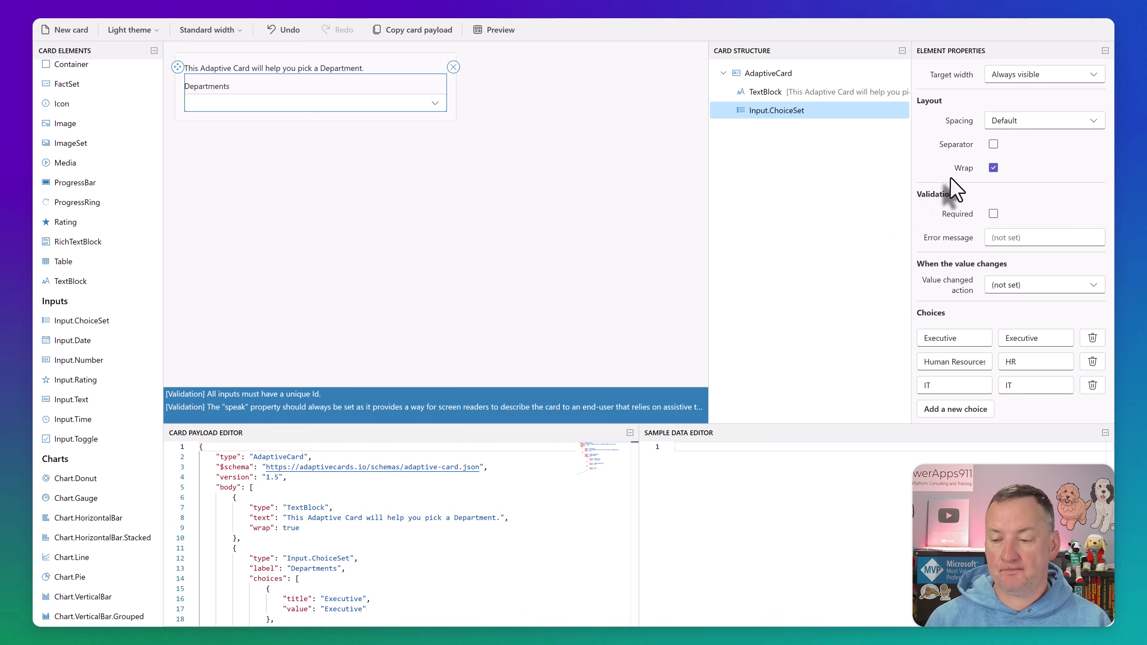
scroll(1018, 185, up, 5)
- Set the Departments choice set's Id to MyDept
scroll(1019, 183, up, 2)
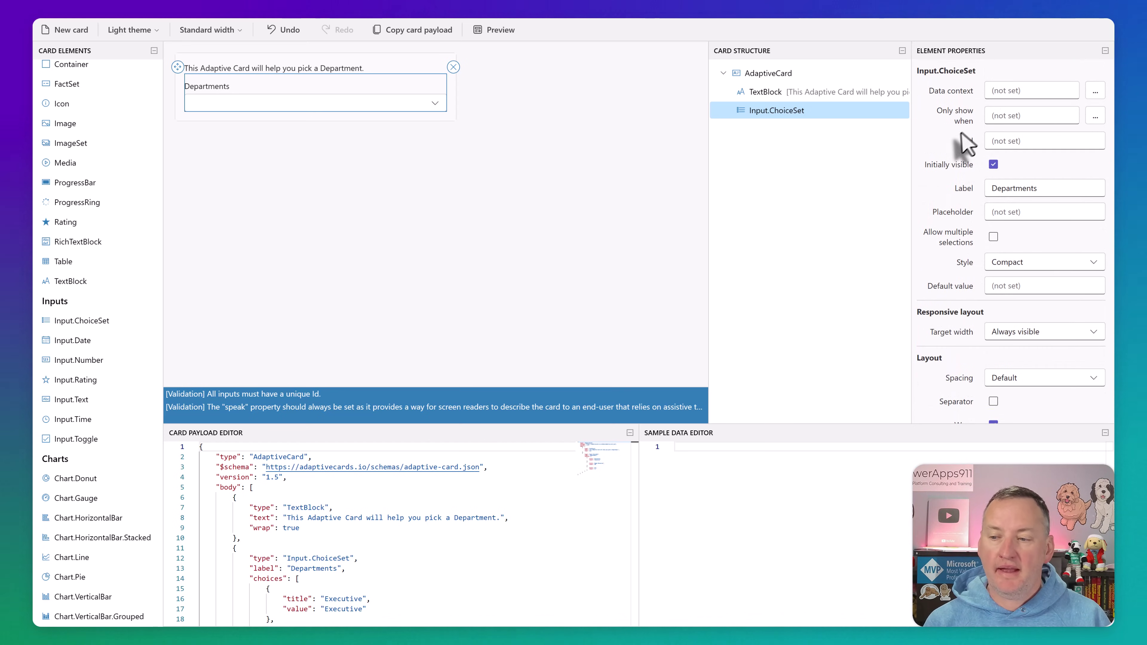
click(1029, 141)
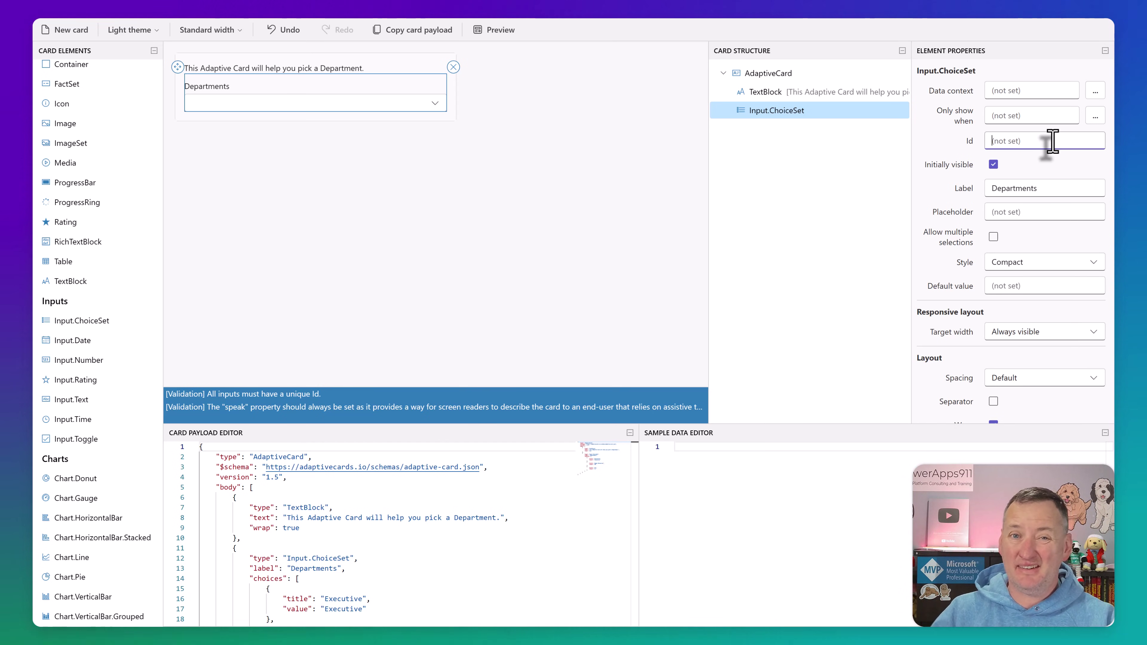
click(1052, 141)
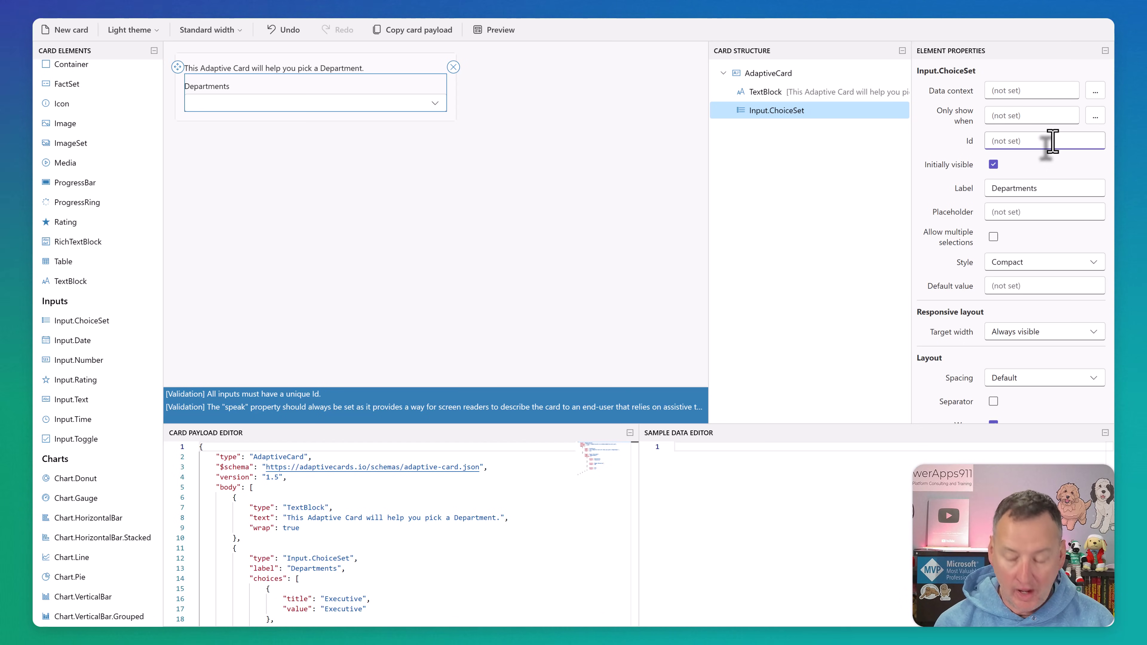
text(MyDept)
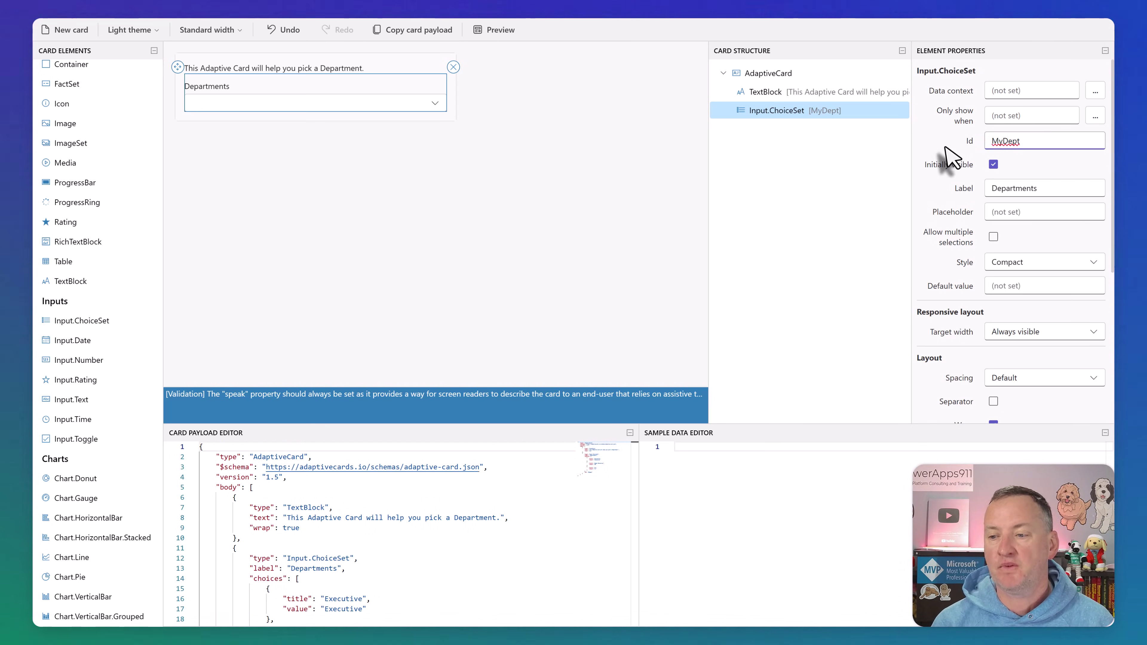
click(948, 158)
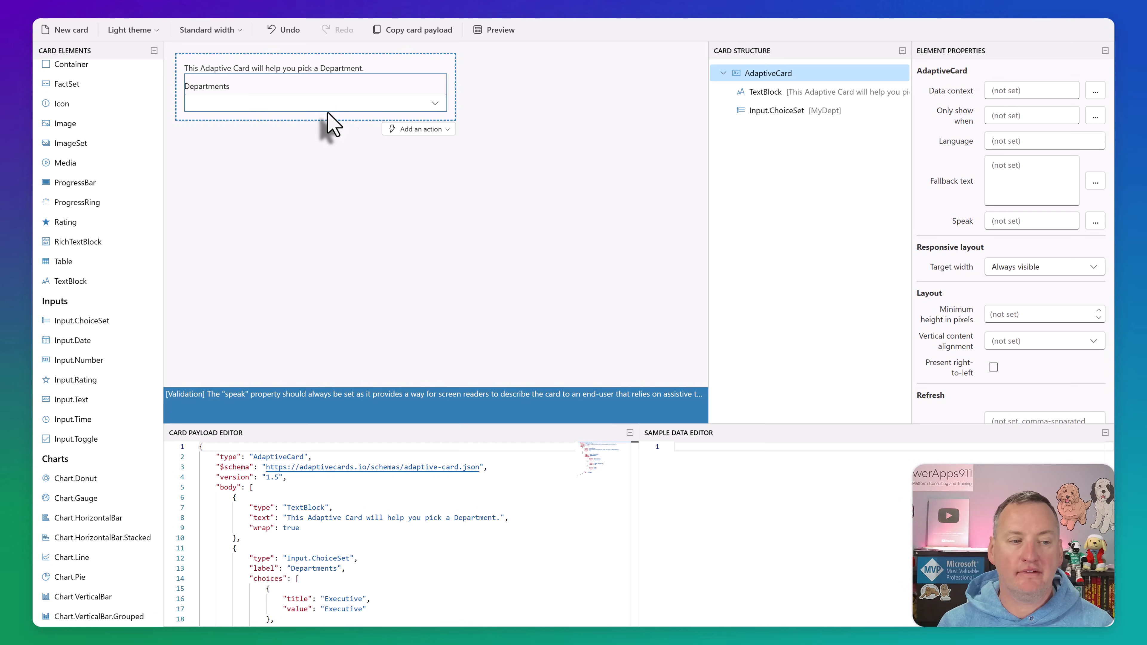
- Add an Action.Submit button to the card and change its title to Save
click(420, 130)
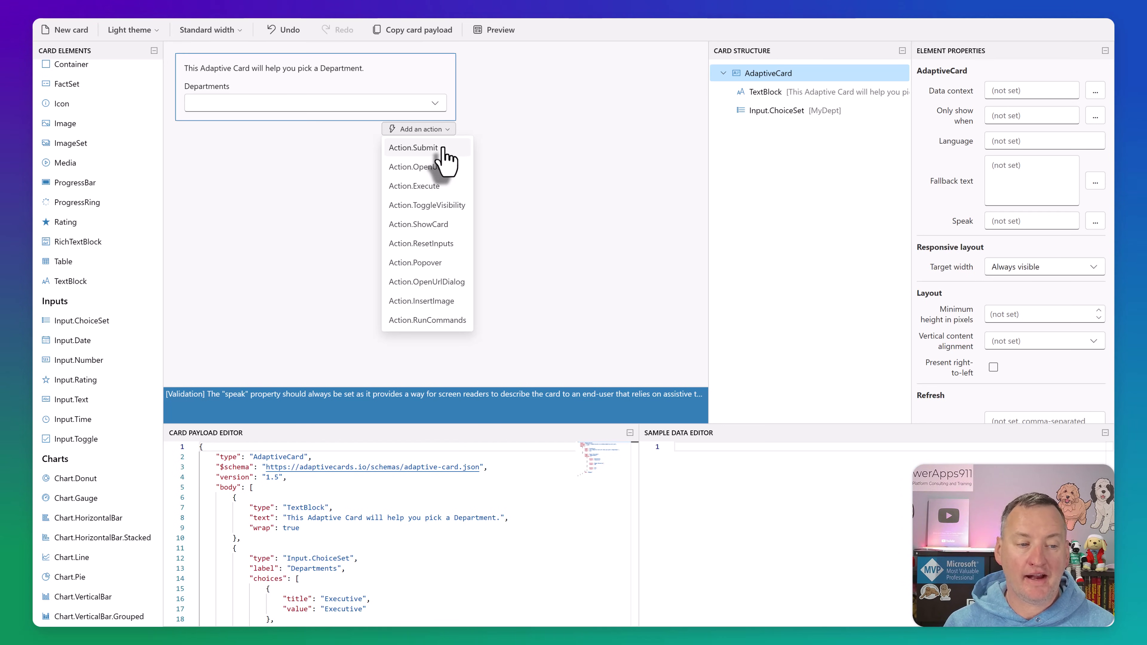
click(443, 149)
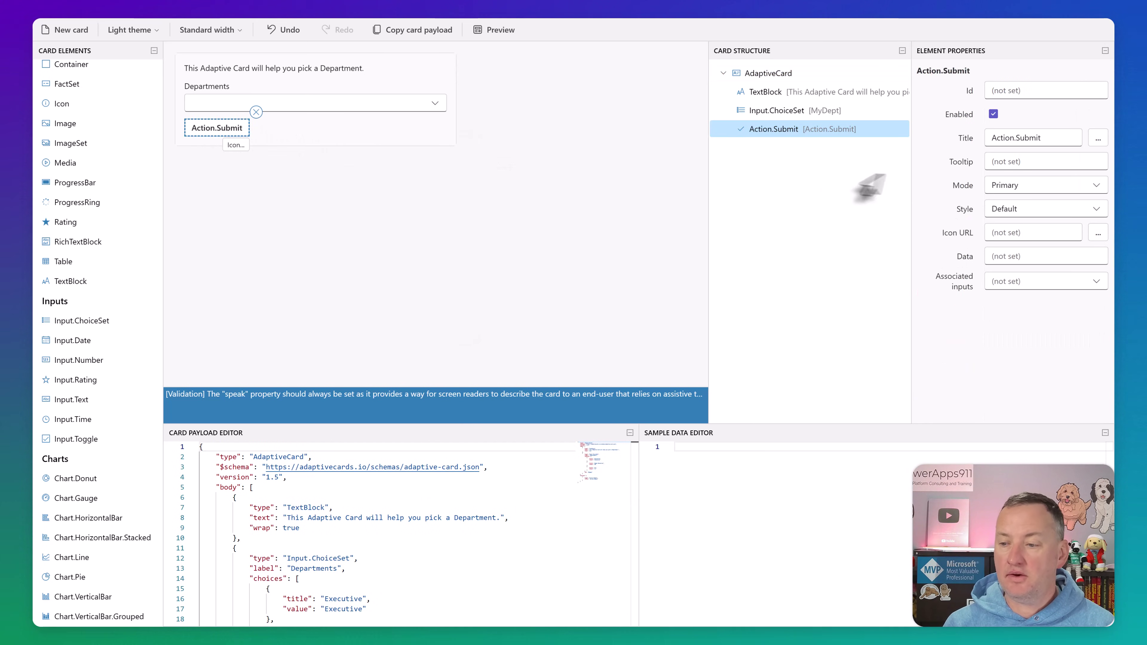
double_click(1034, 137)
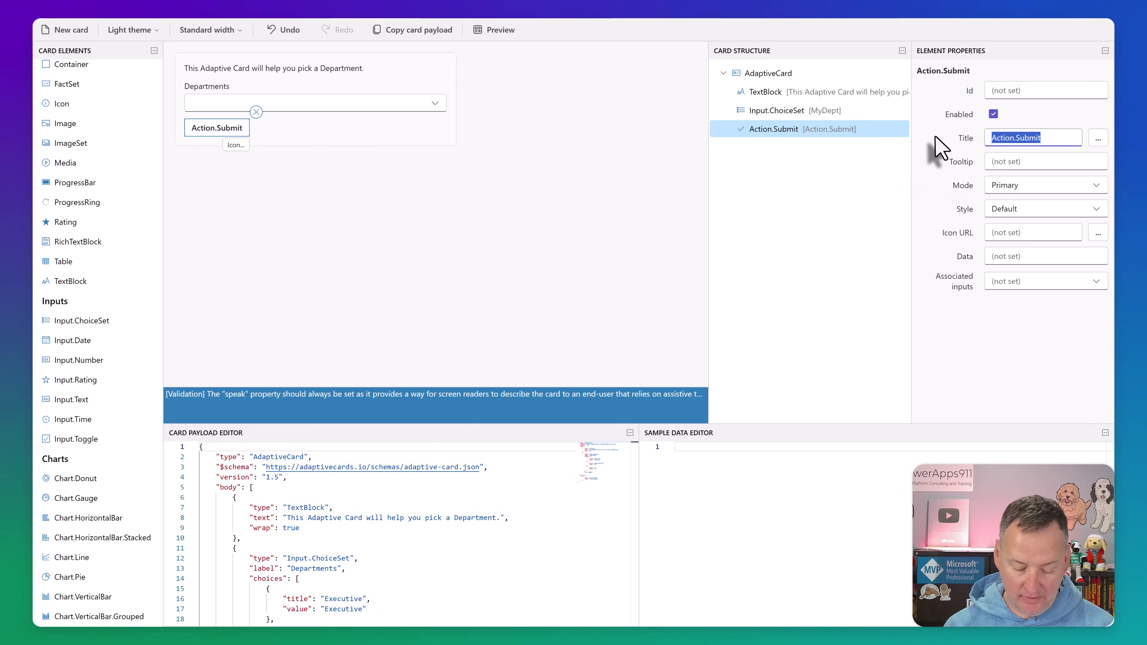
text(Save)
click(938, 149)
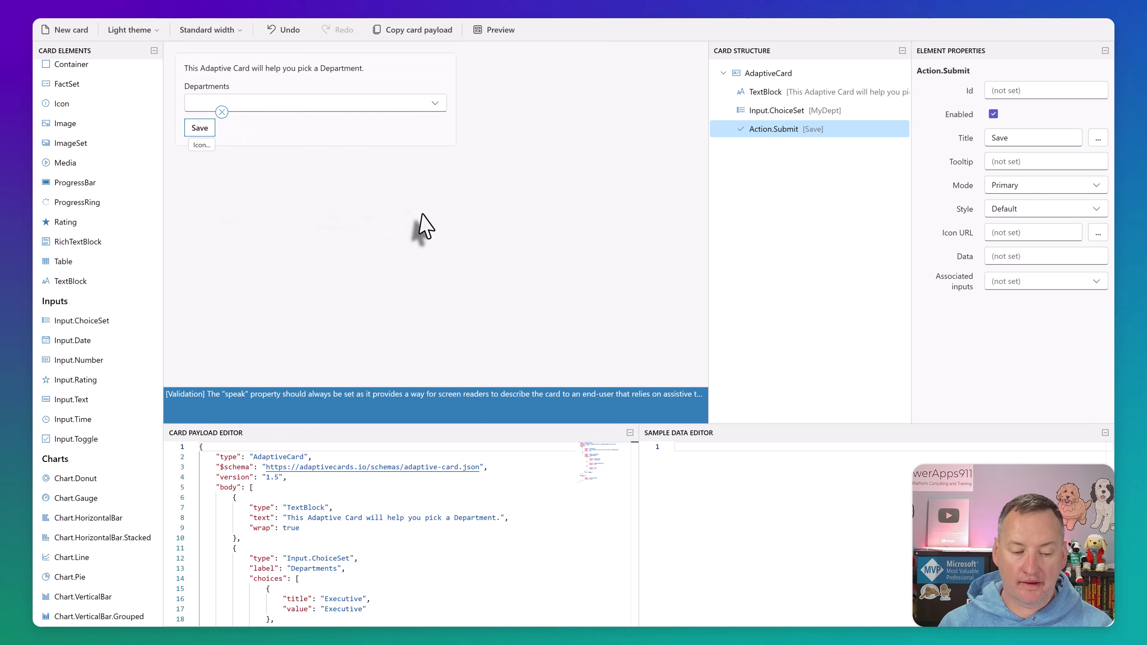
scroll(432, 531, down, 7)
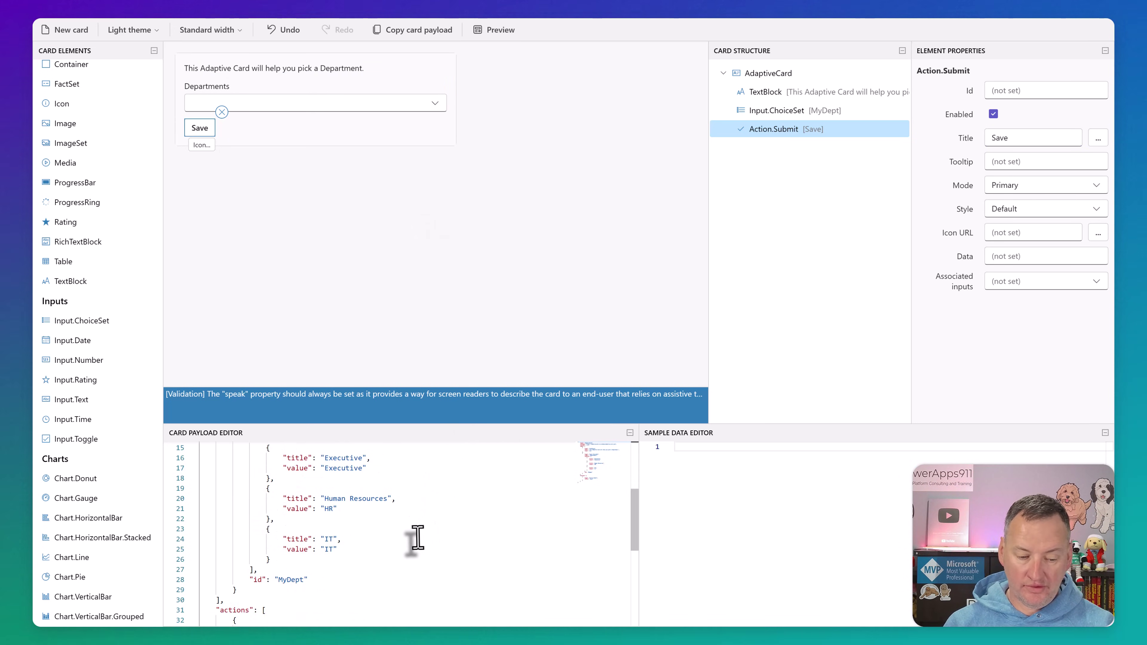
scroll(403, 526, up, 7)
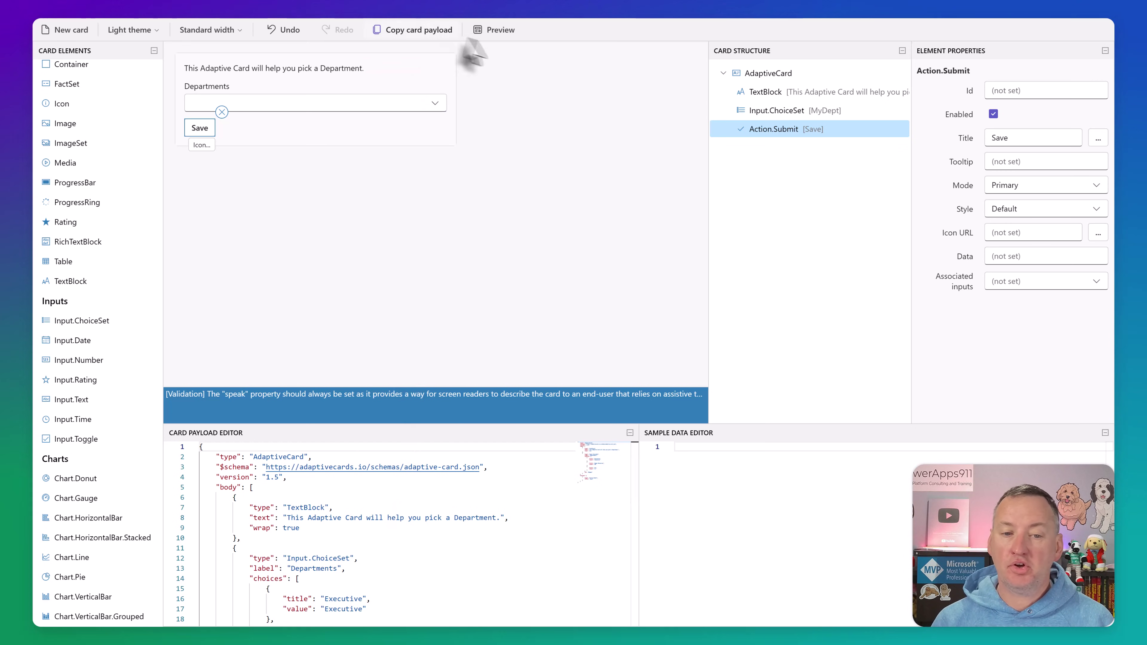
- Preview the card at all widths, then open and select the whole card JSON payload for copying
click(491, 30)
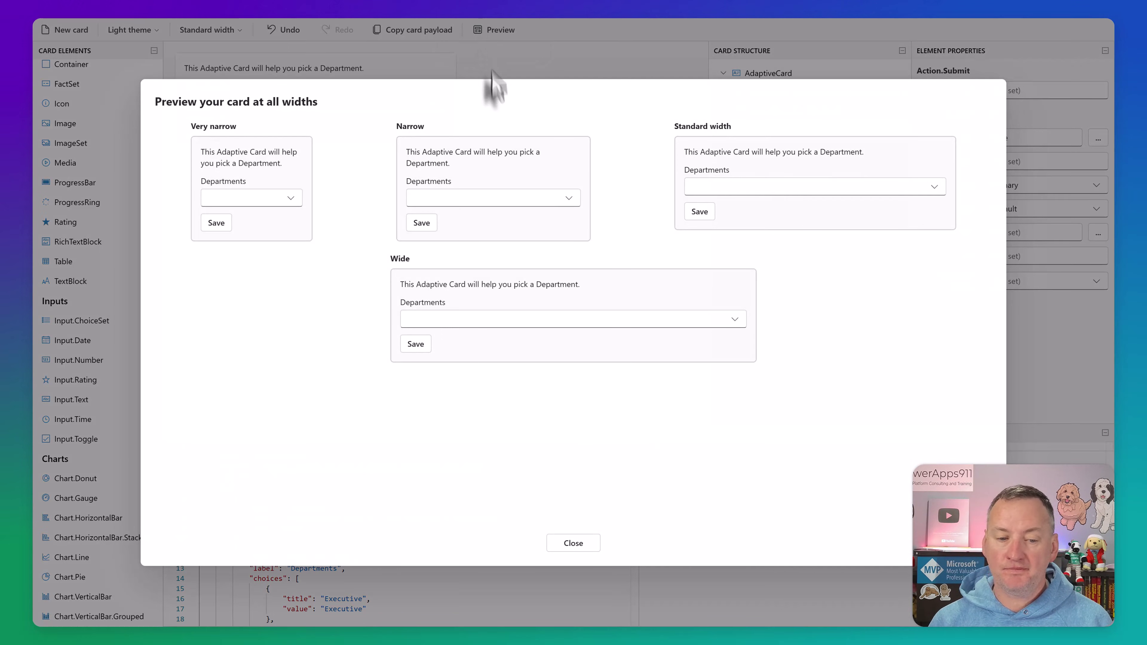
click(569, 544)
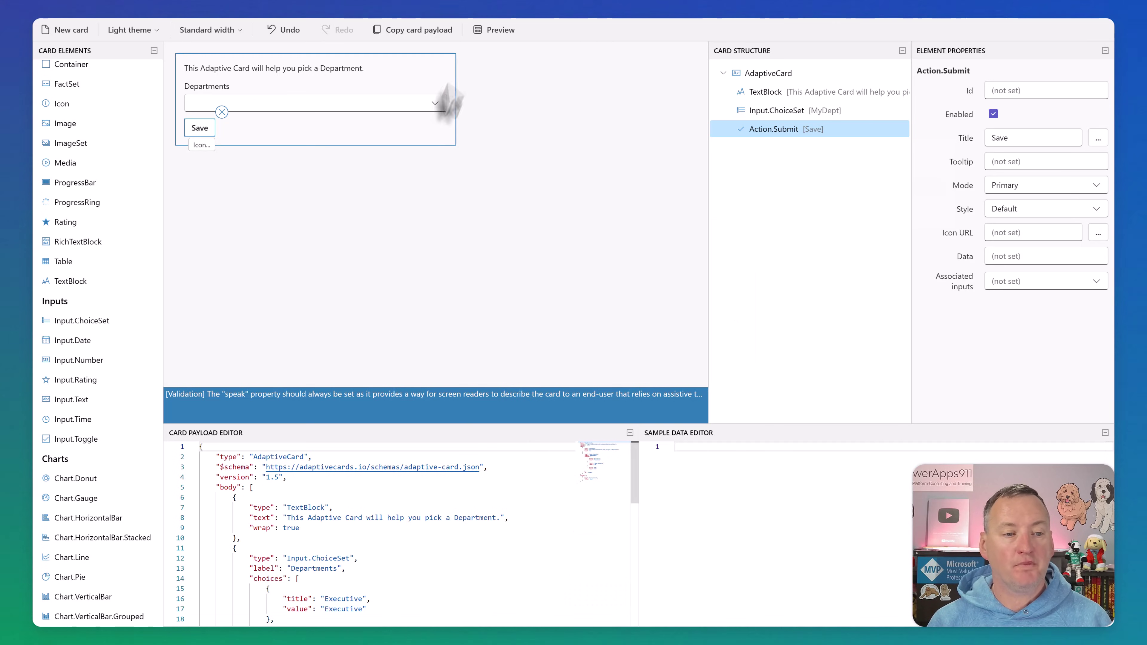
click(433, 30)
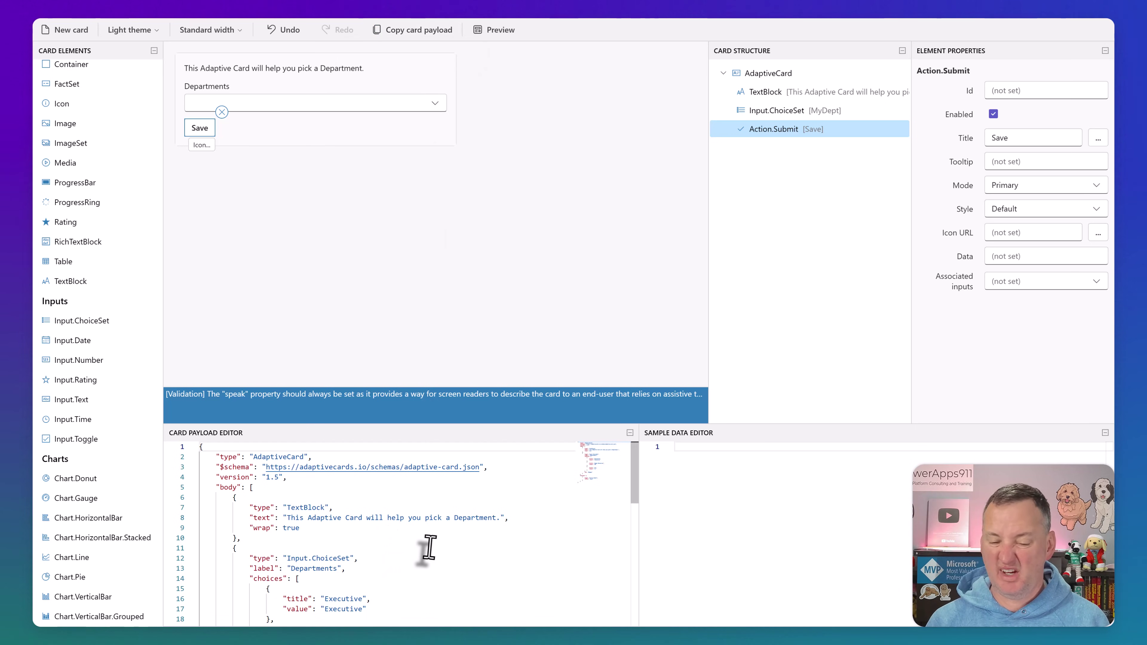
click(451, 515)
key(ctrl+a)
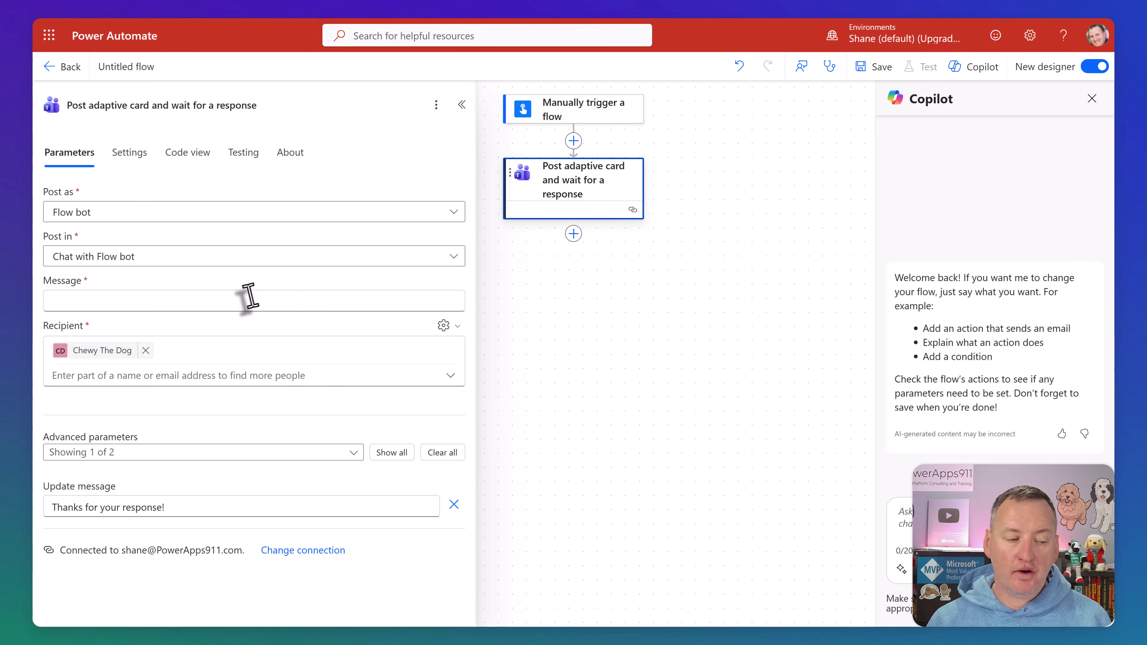
- Paste the department-picker card JSON into the Teams card step's Message
click(243, 301)
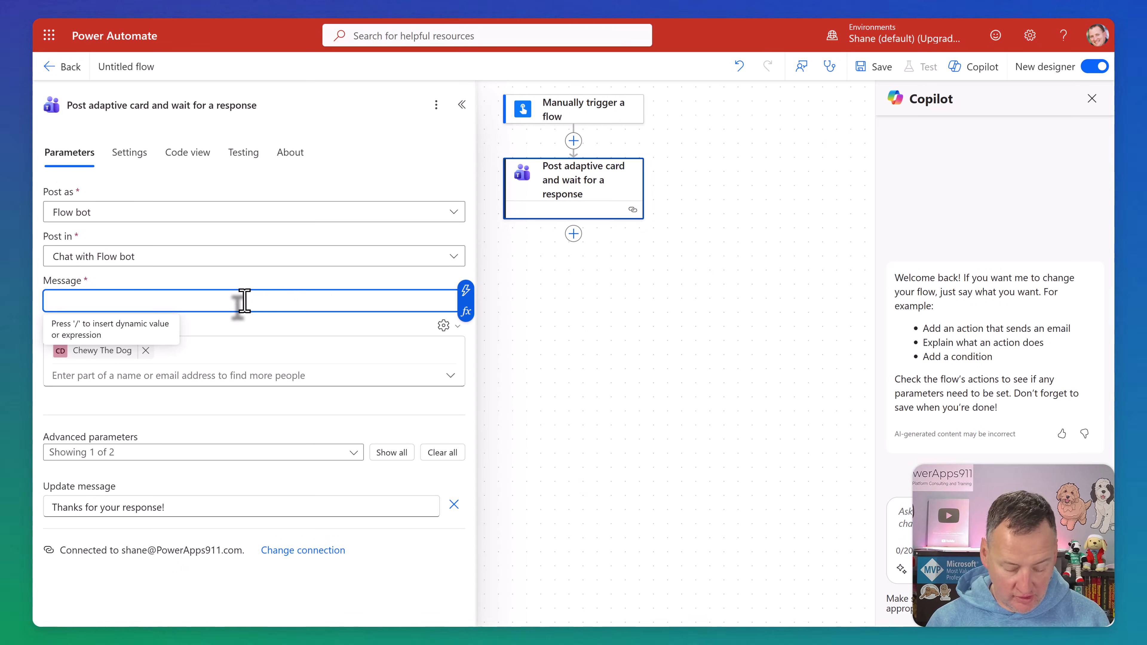
key(ctrl+v)
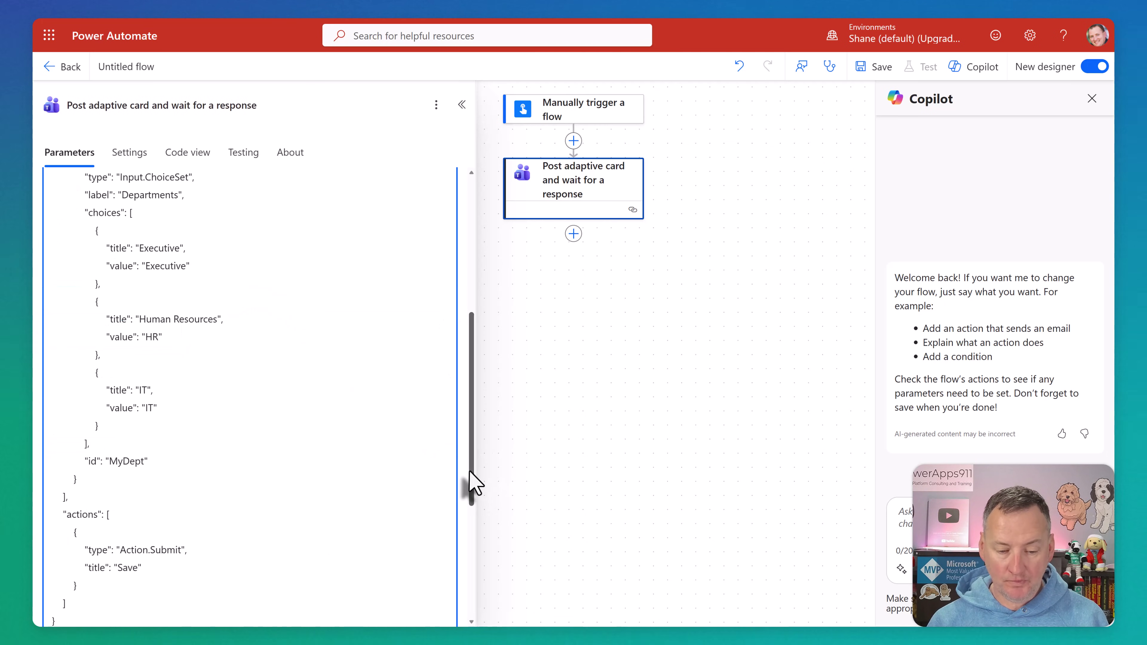
drag(470, 472, 463, 298)
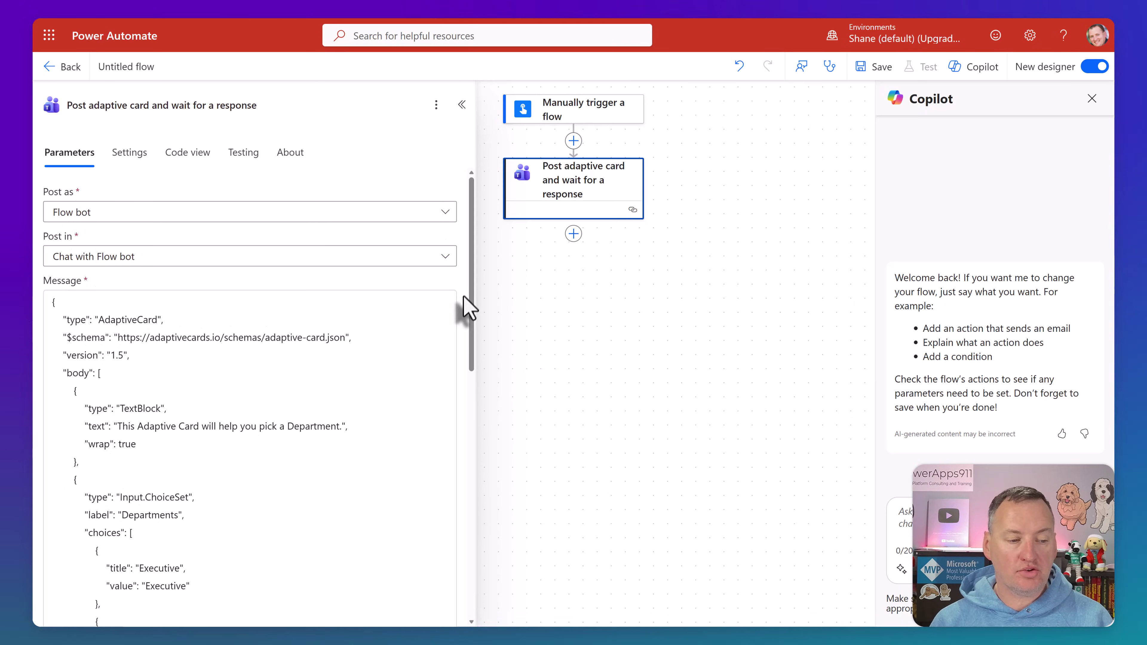
- Add a Compose step after the card action with the card's body/data/myDept as Inputs
click(573, 234)
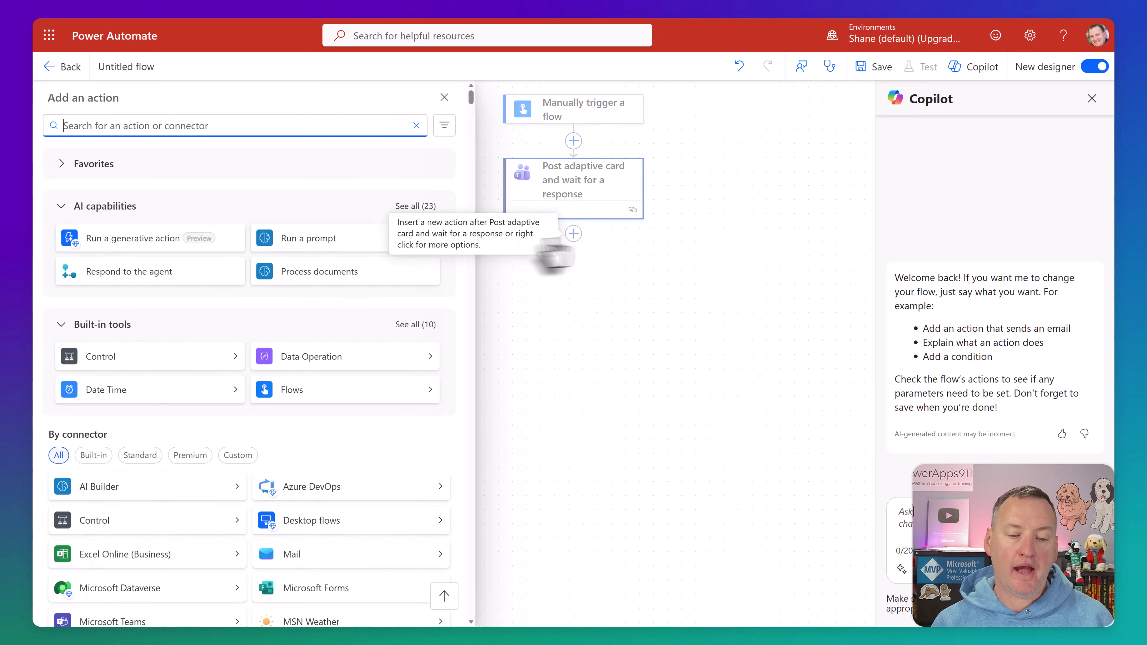
click(364, 359)
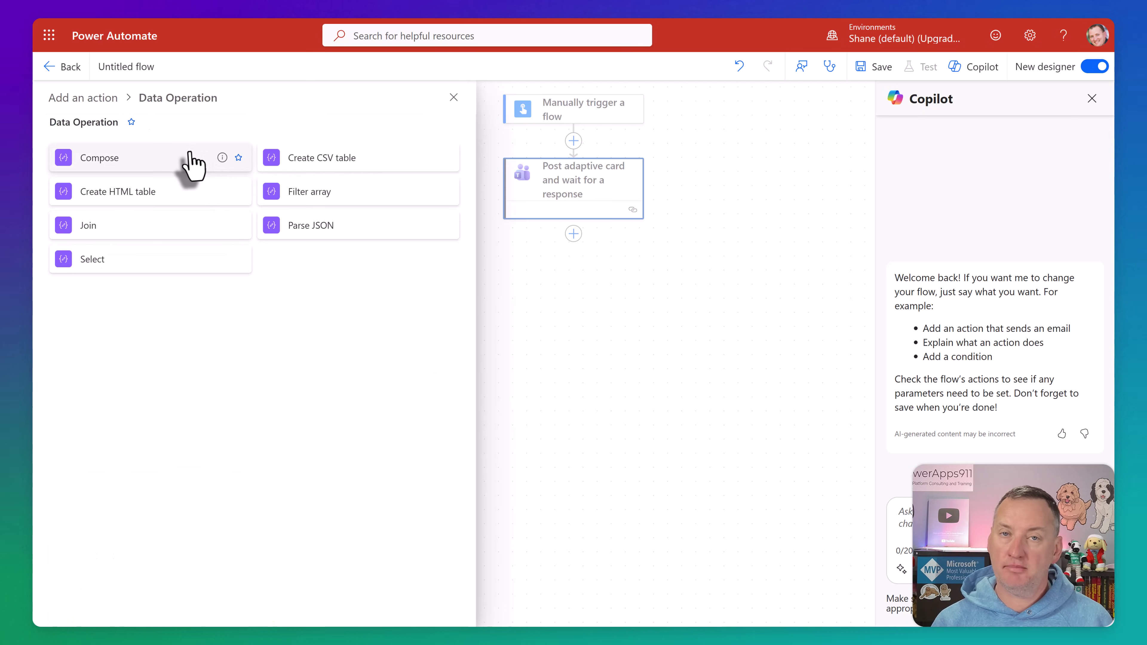
click(183, 153)
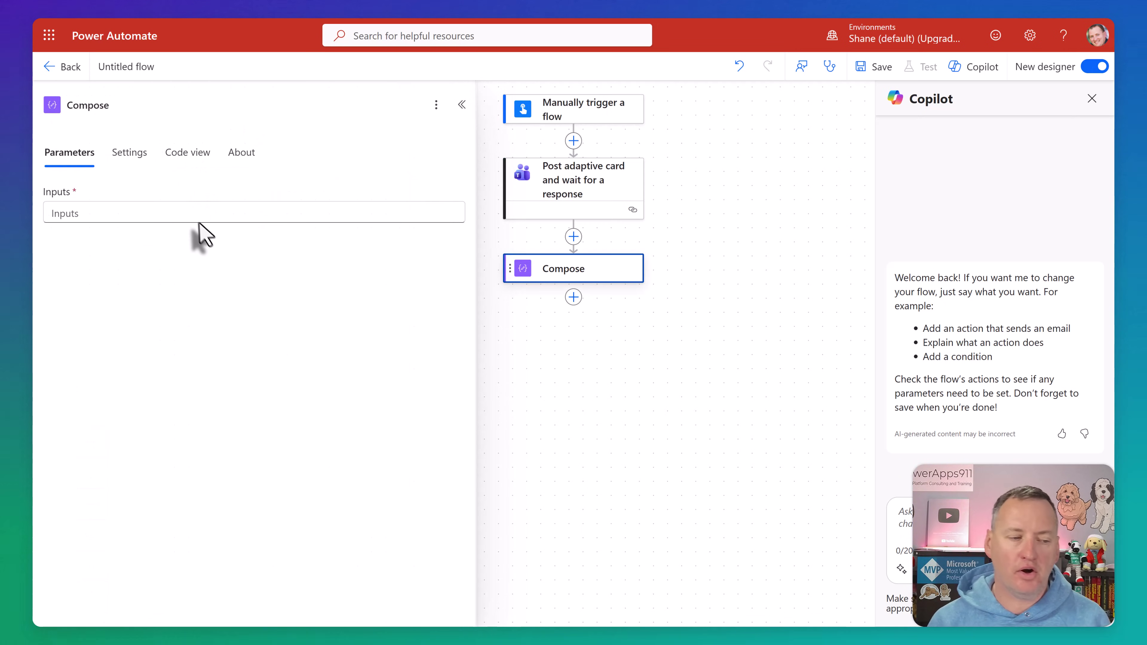
click(187, 212)
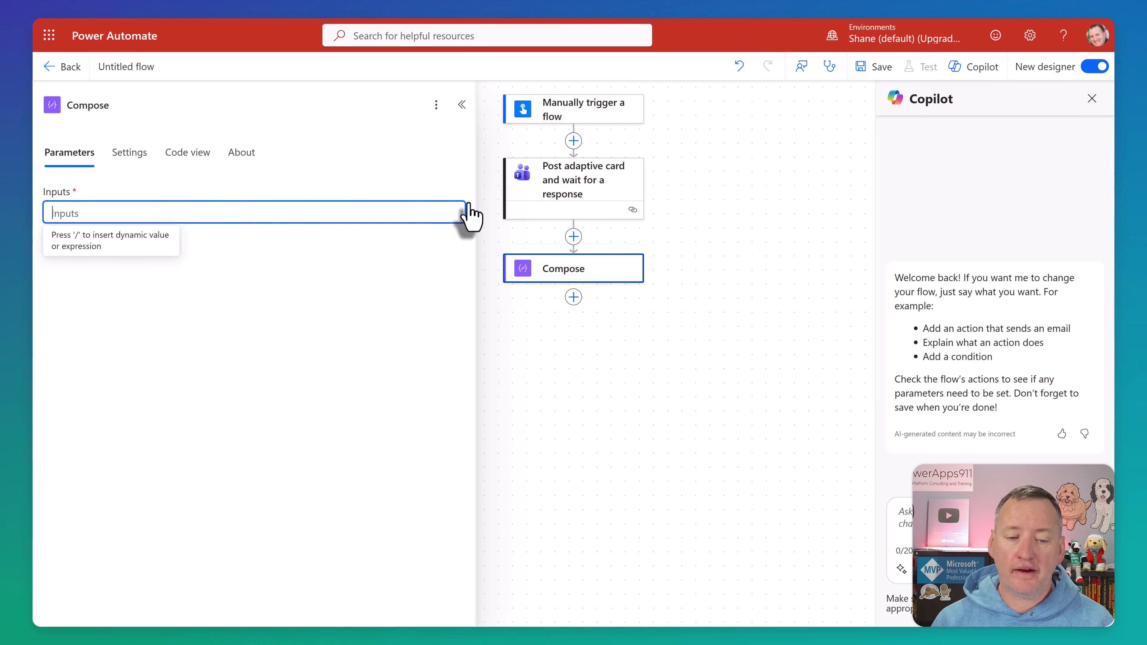
key(slash)
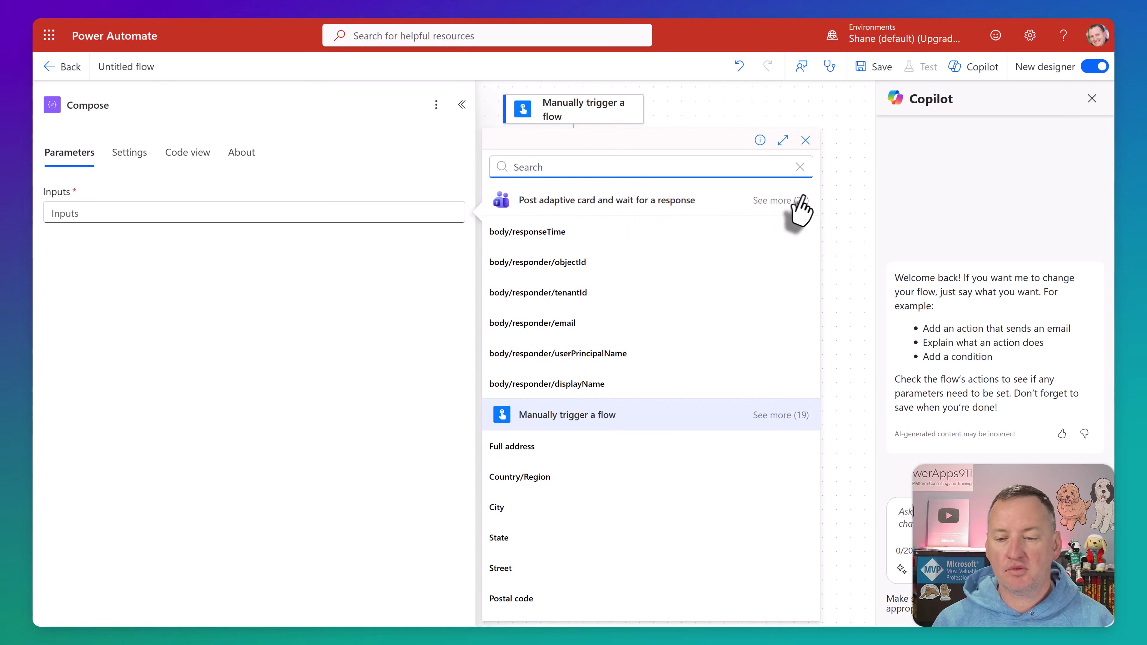
click(776, 203)
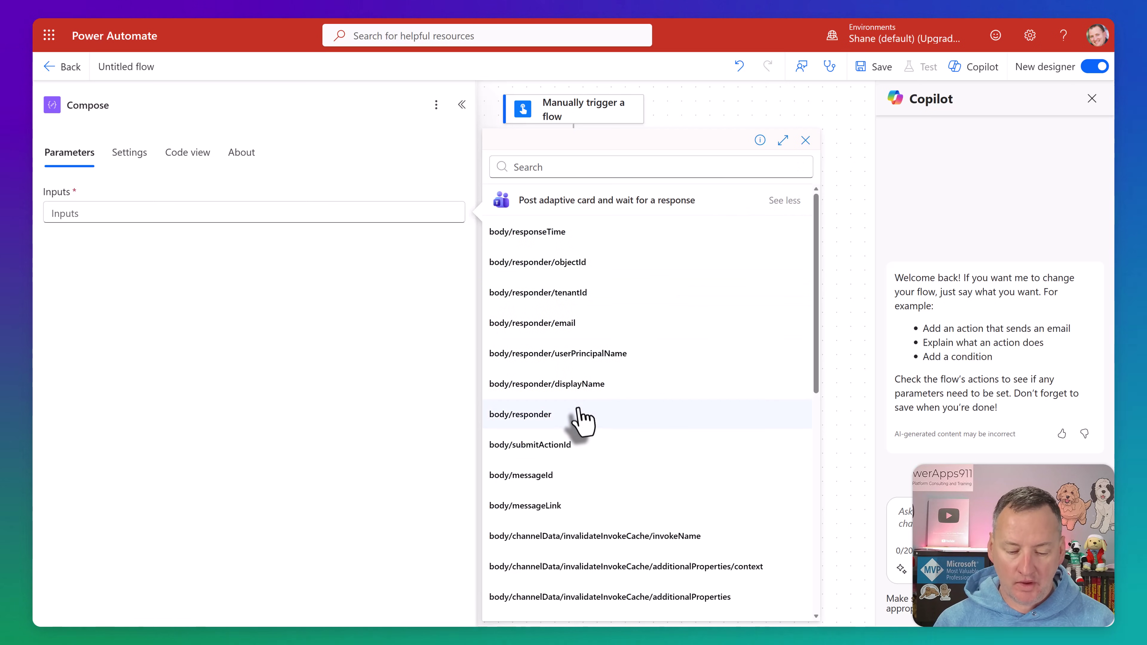
scroll(583, 410, down, 4)
scroll(589, 402, down, 4)
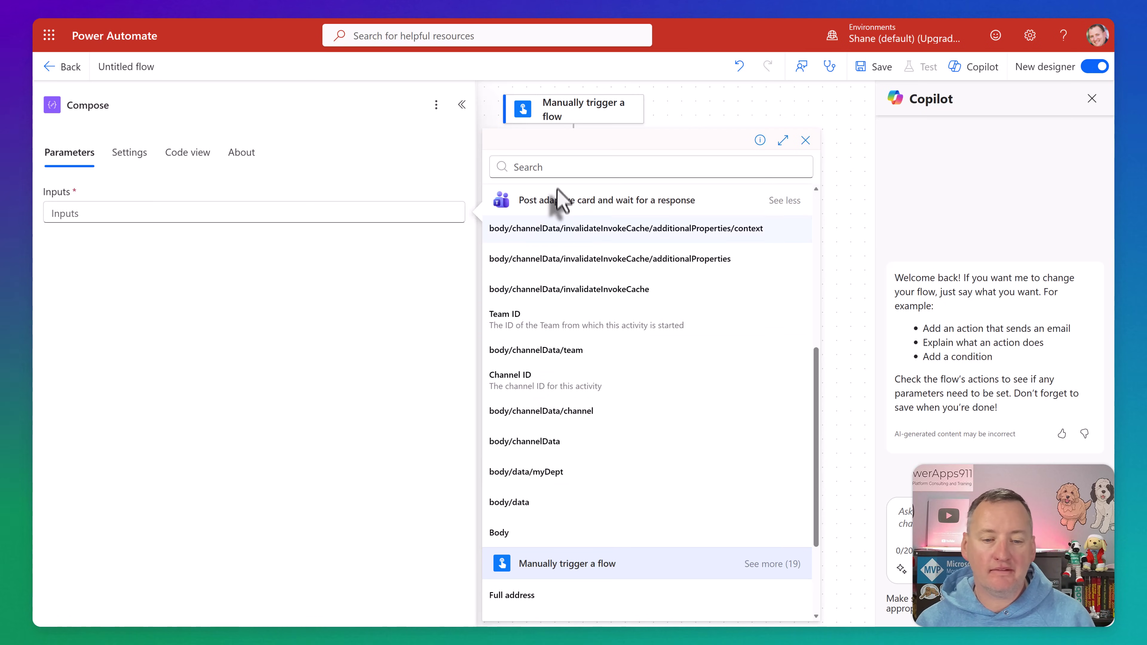
click(558, 167)
text(myd)
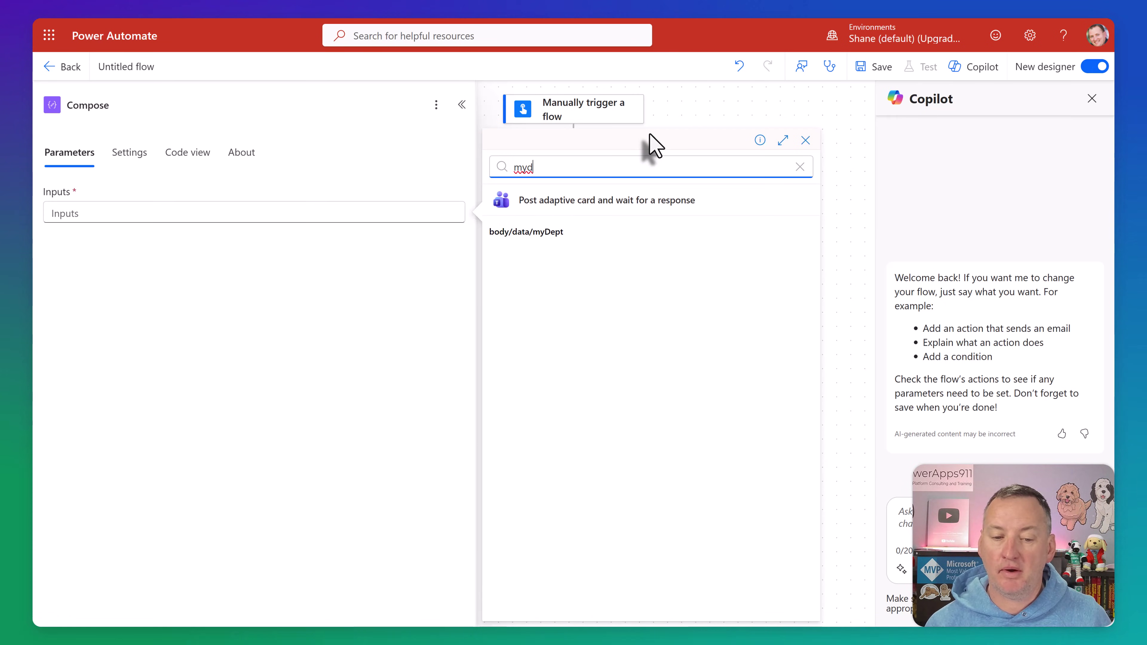
click(560, 232)
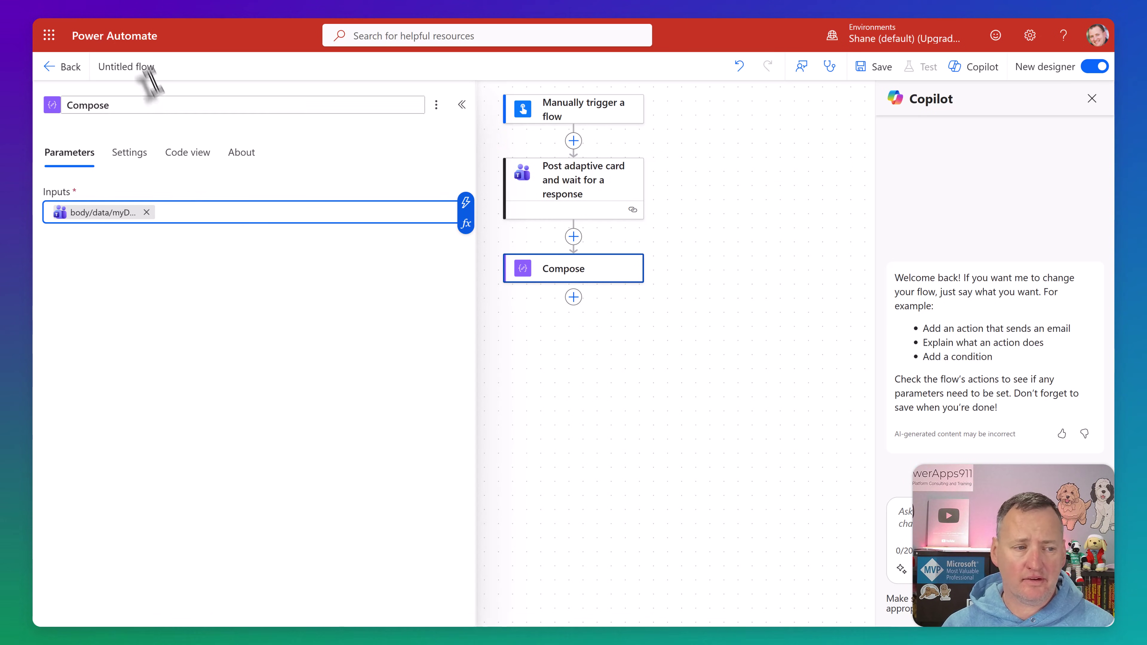
- Rename the flow to 'Test Adaptive Card in Power Automate' and save it
click(137, 68)
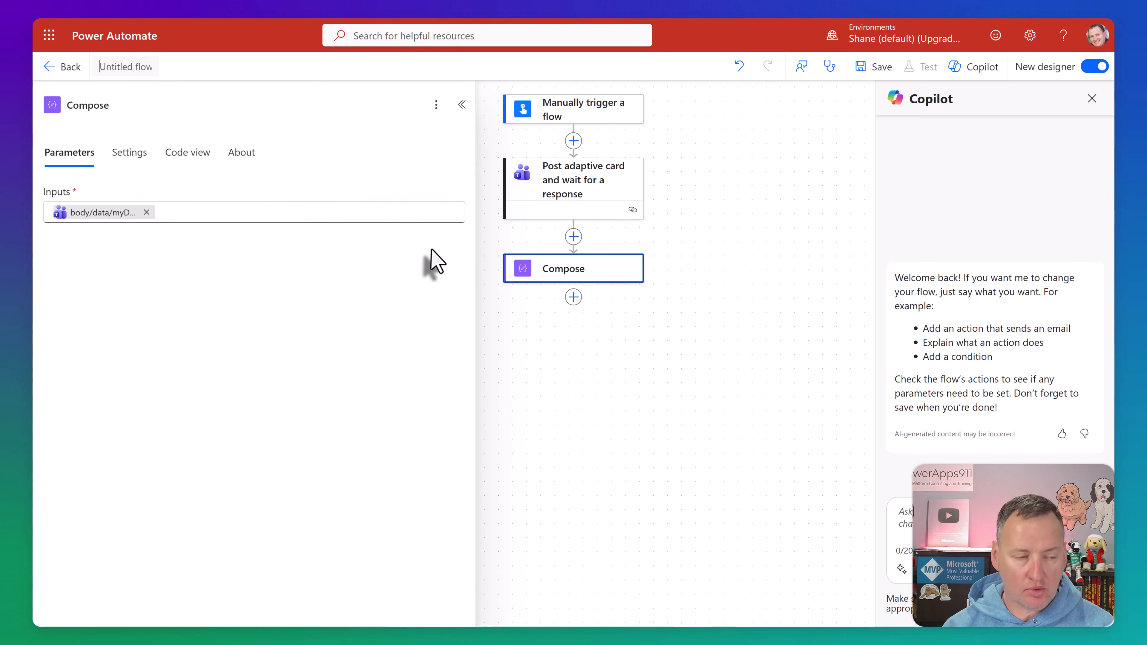
text(Test Adaptive Card in Power Automate)
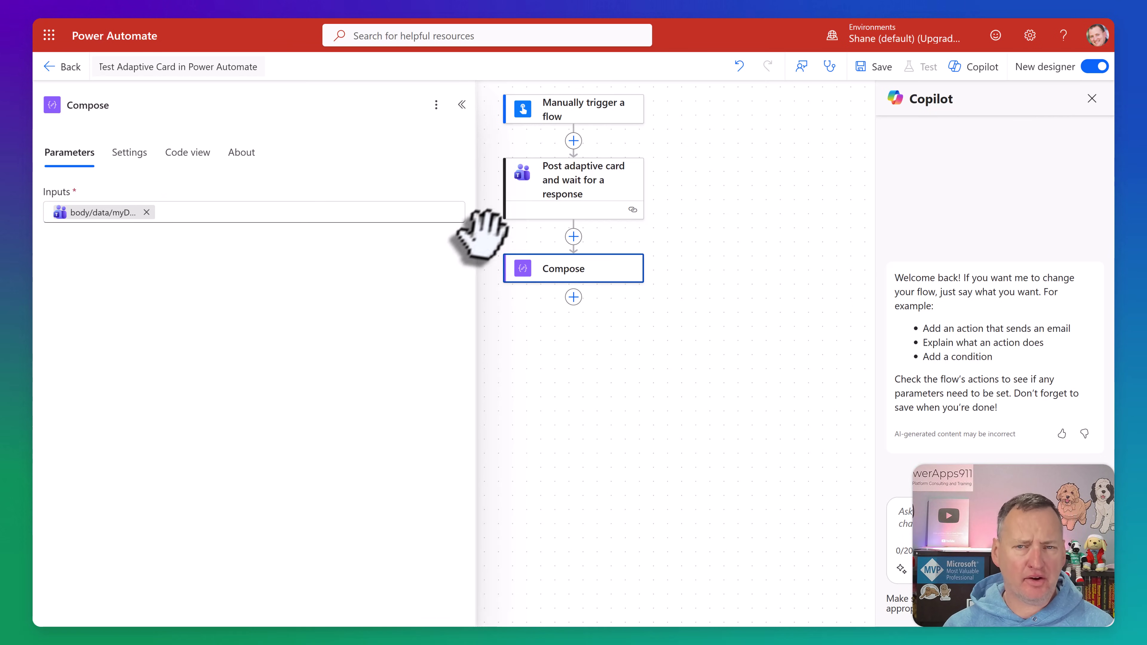
click(866, 75)
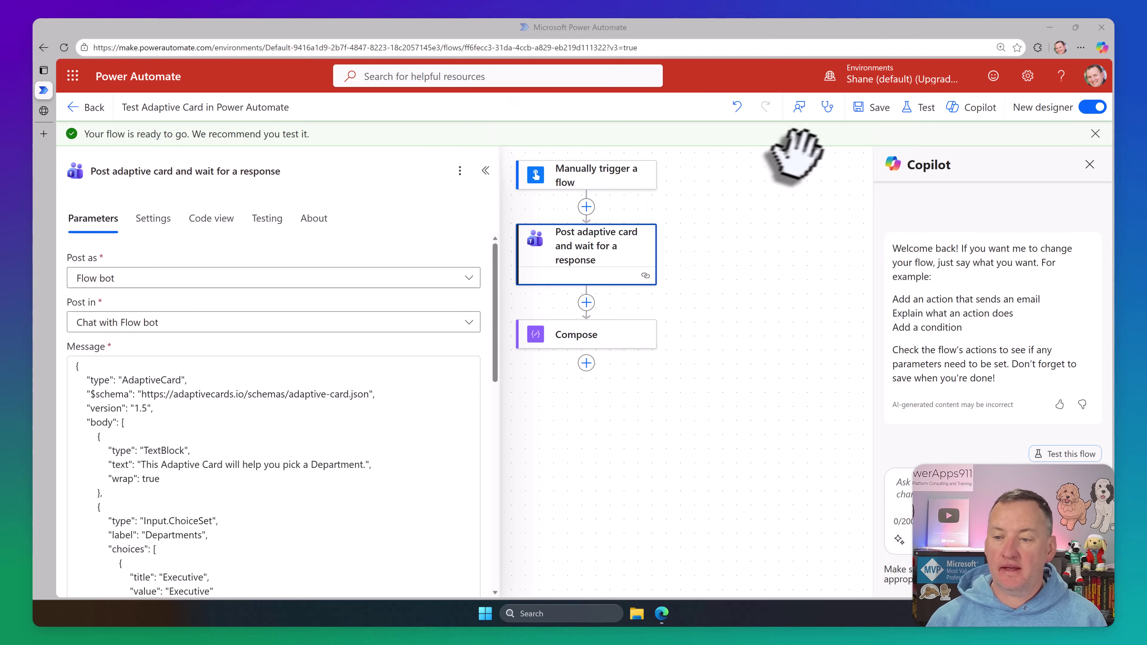
- Start a manual test run of the flow using the Microsoft Teams connection
click(921, 108)
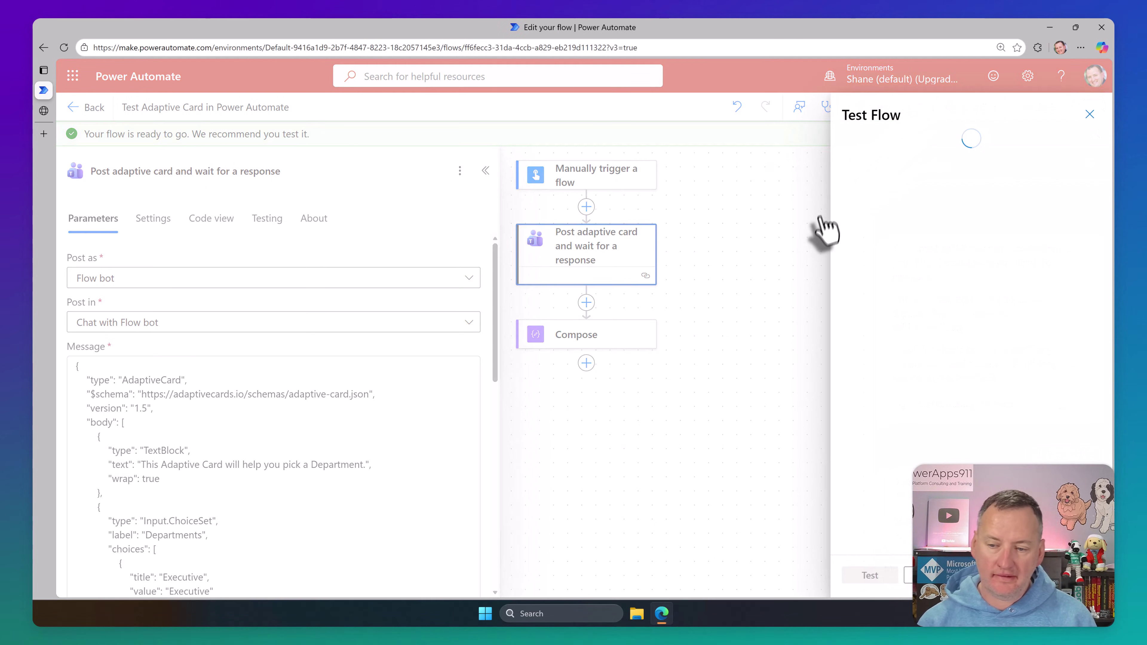
click(850, 144)
click(868, 577)
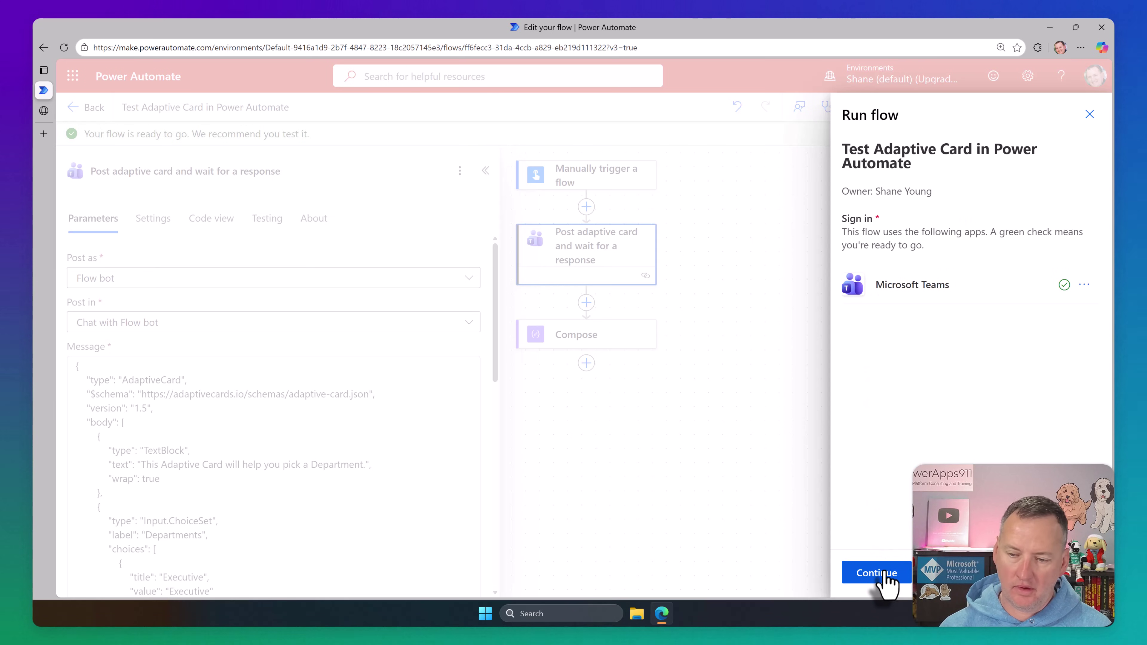
click(883, 576)
click(878, 574)
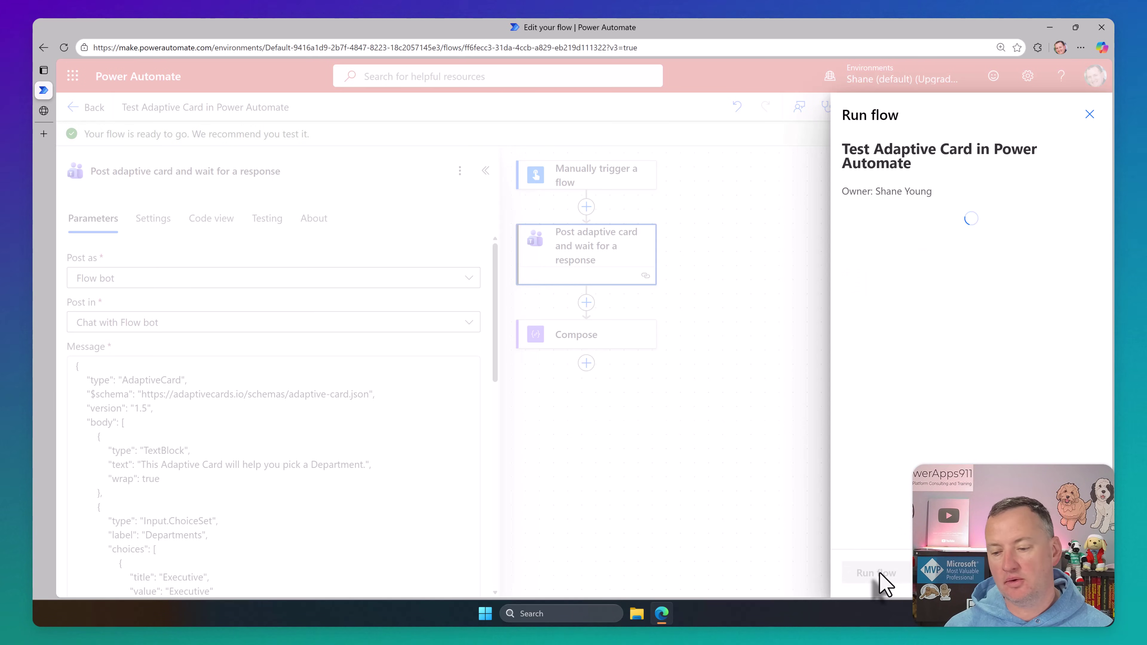
click(869, 571)
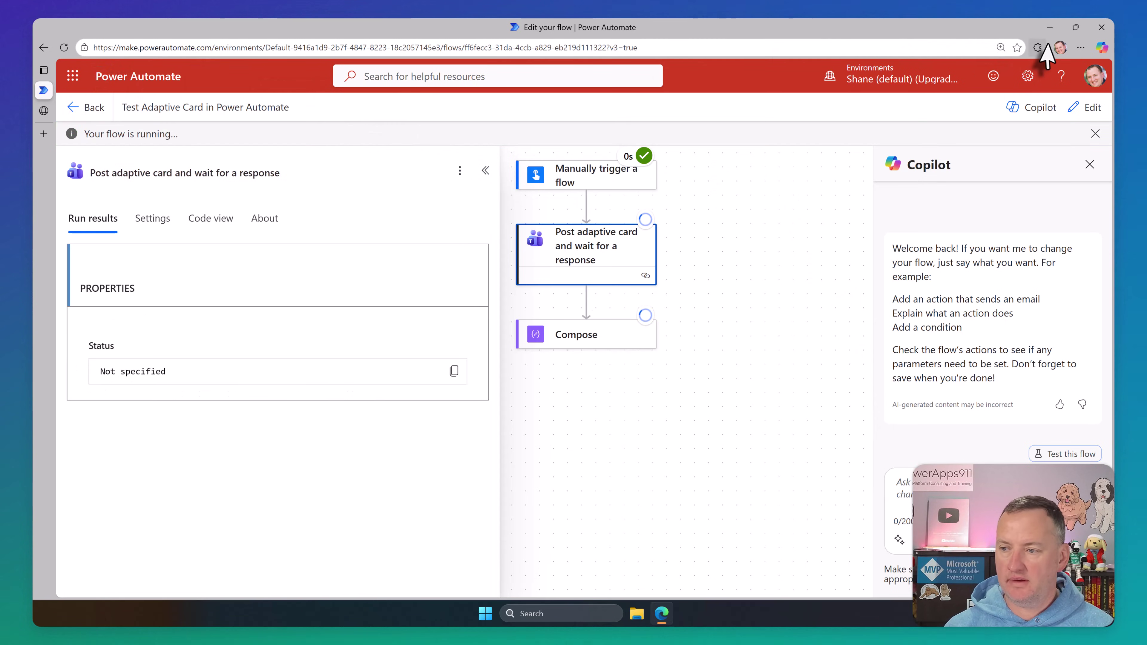
- In the Teams Workflows chat, choose Human Resources on the department card and submit it
click(1059, 46)
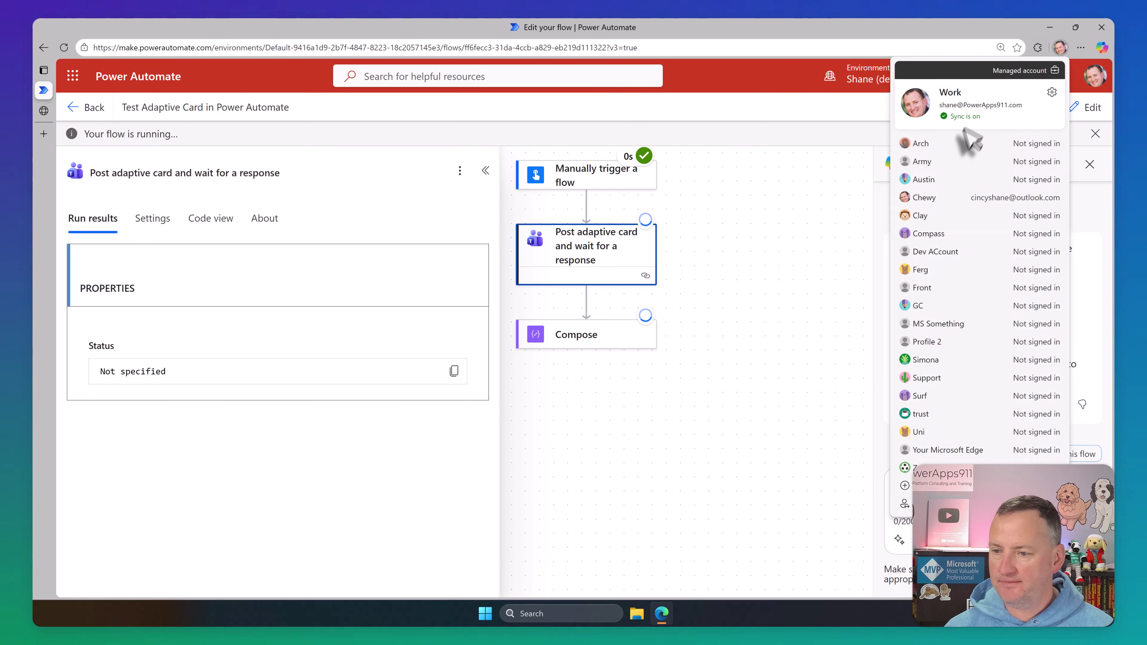
click(953, 198)
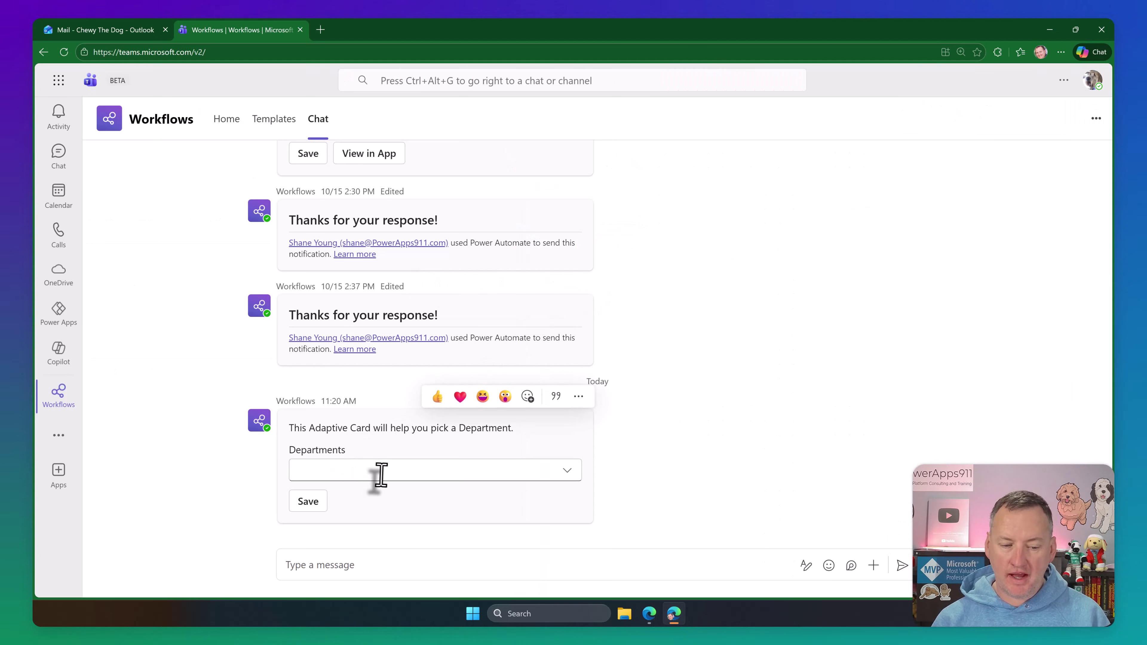
click(447, 472)
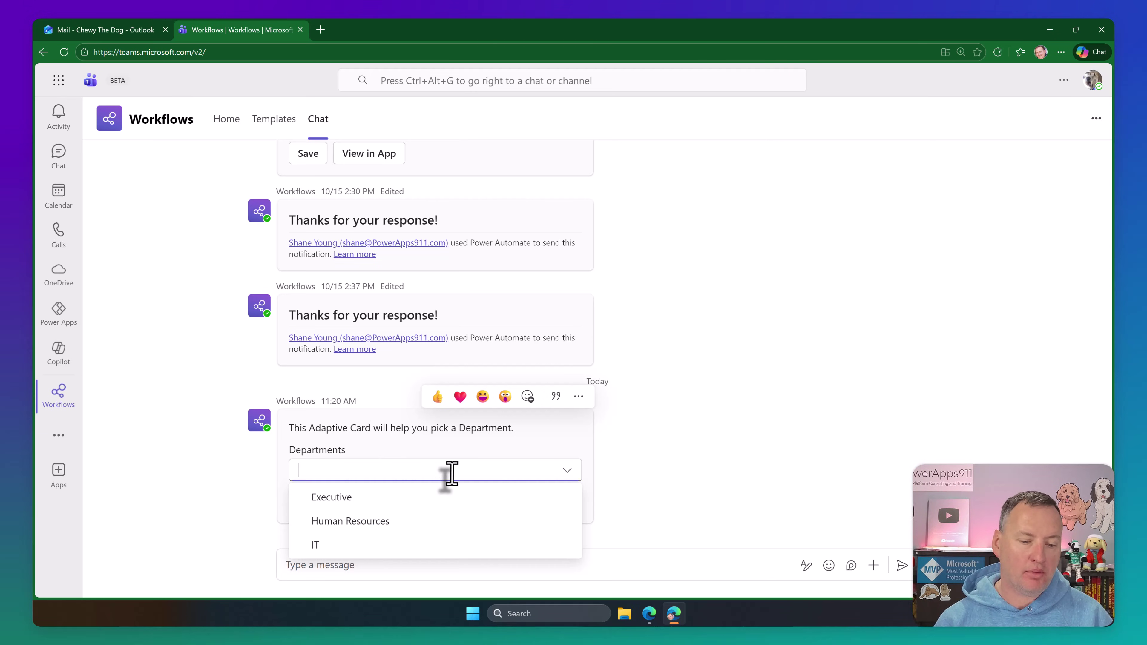
click(354, 524)
click(309, 500)
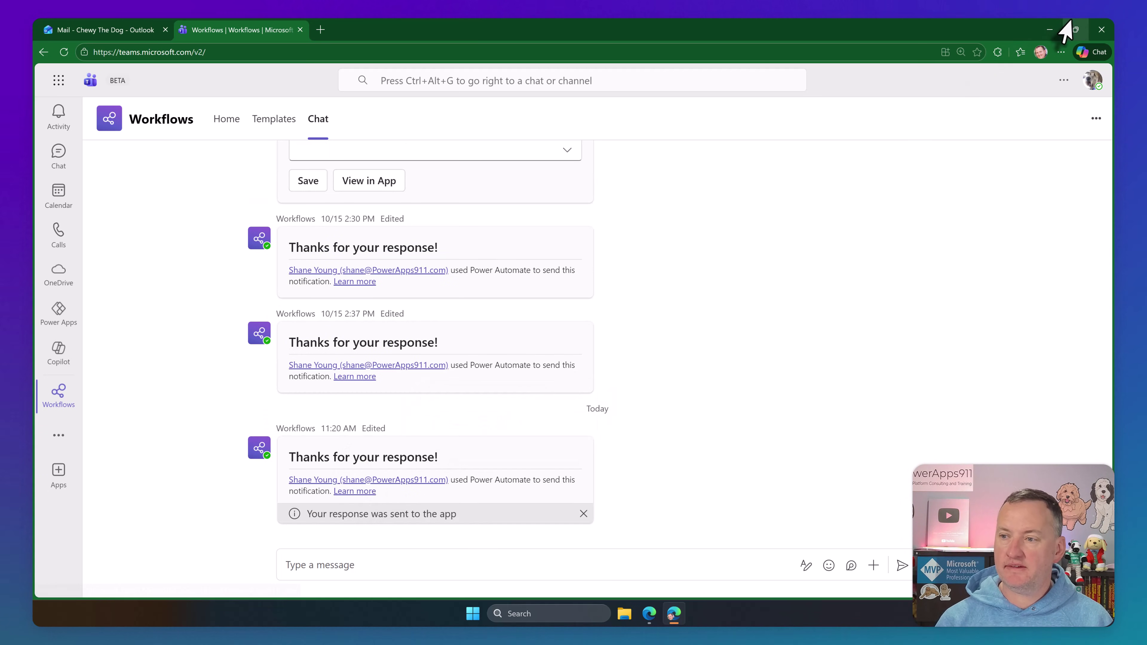
click(1049, 31)
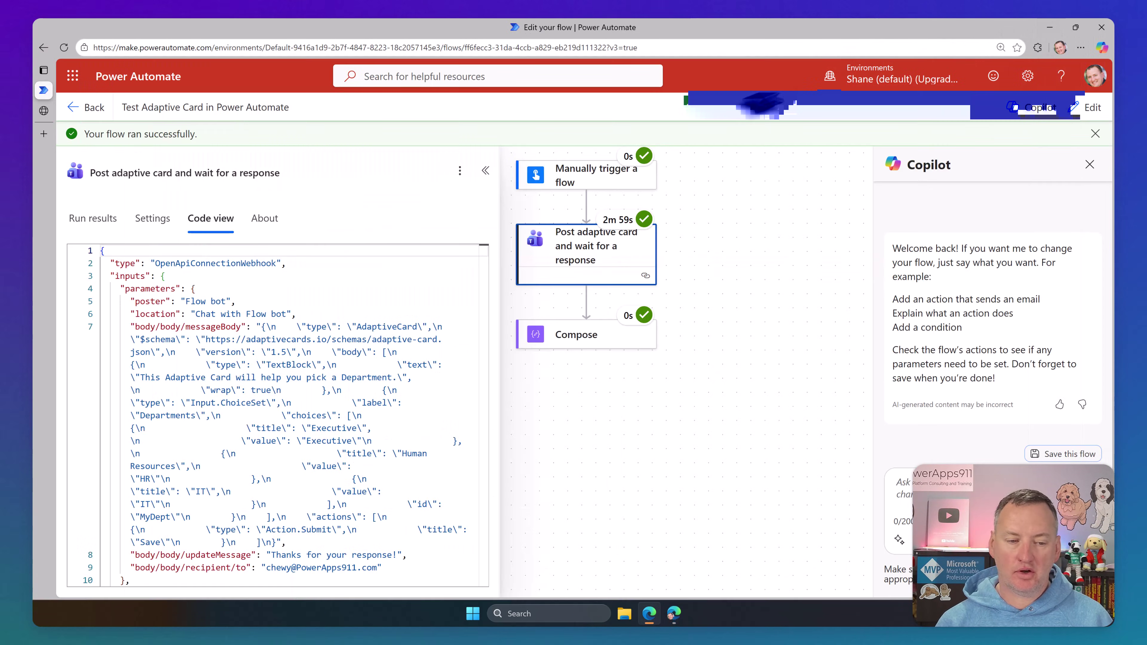
- Check the Compose step's run results show HR, then bring Teams back up
click(597, 344)
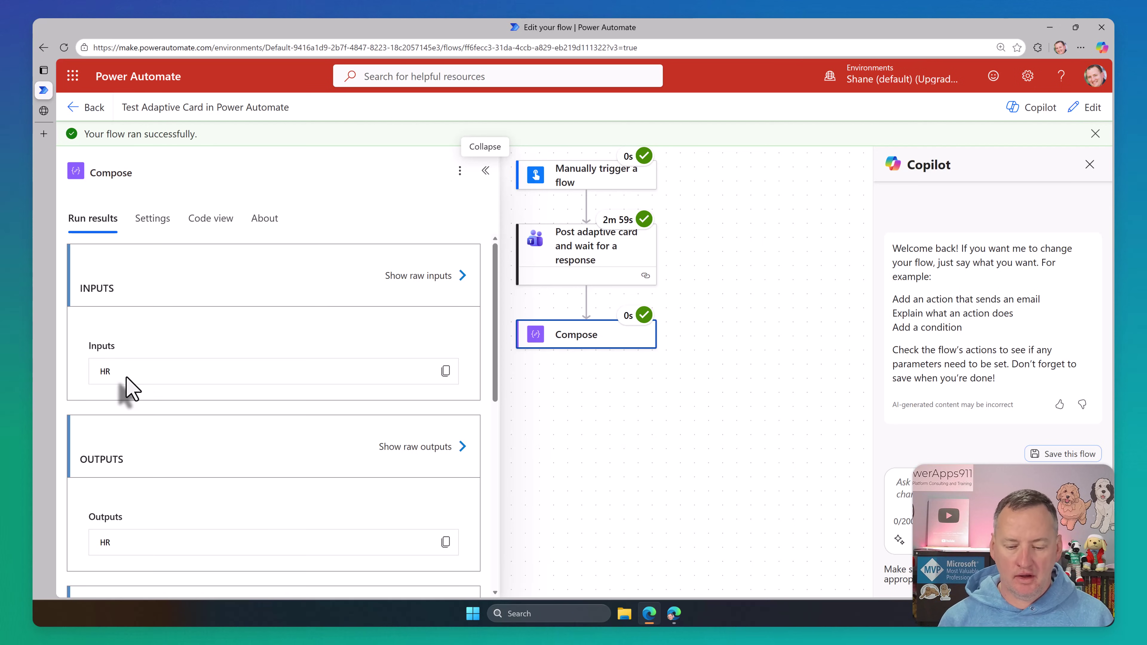
click(674, 613)
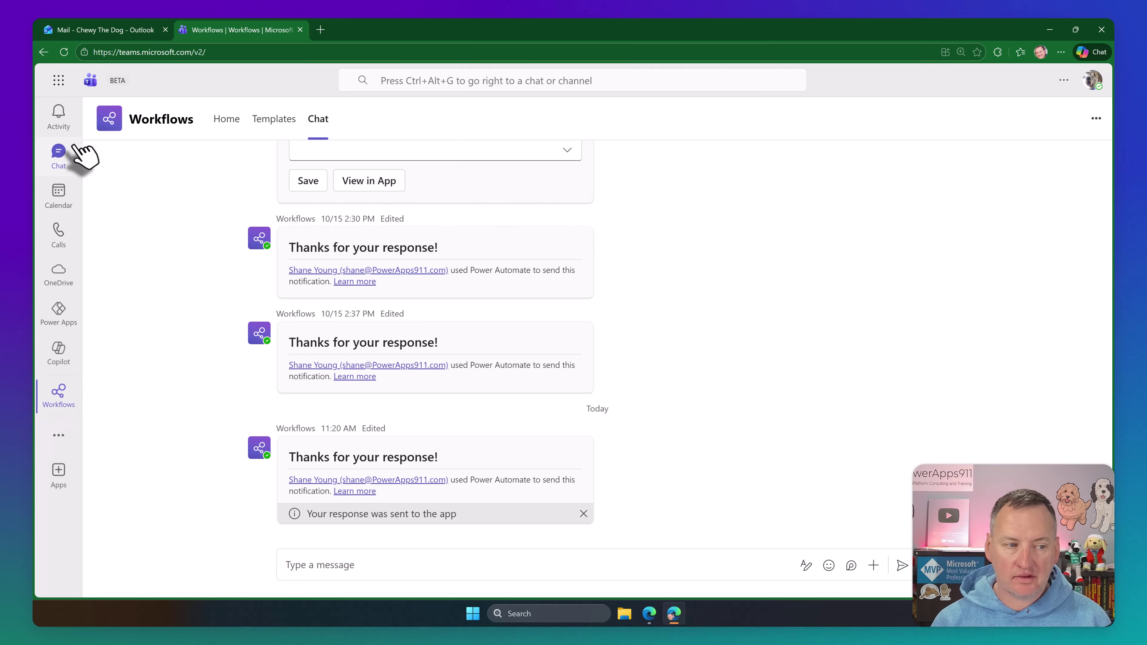
- Switch Teams to the Chat view
click(63, 159)
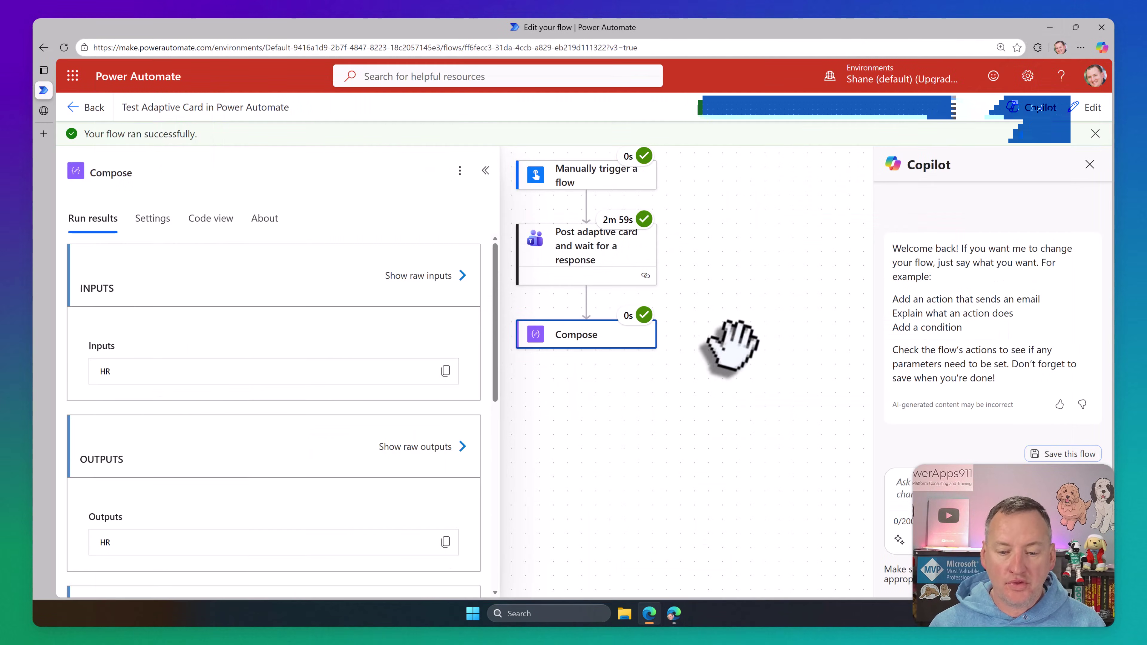
- Close the Compose run details, edit the flow, and show the Post adaptive card step's parameters
click(731, 345)
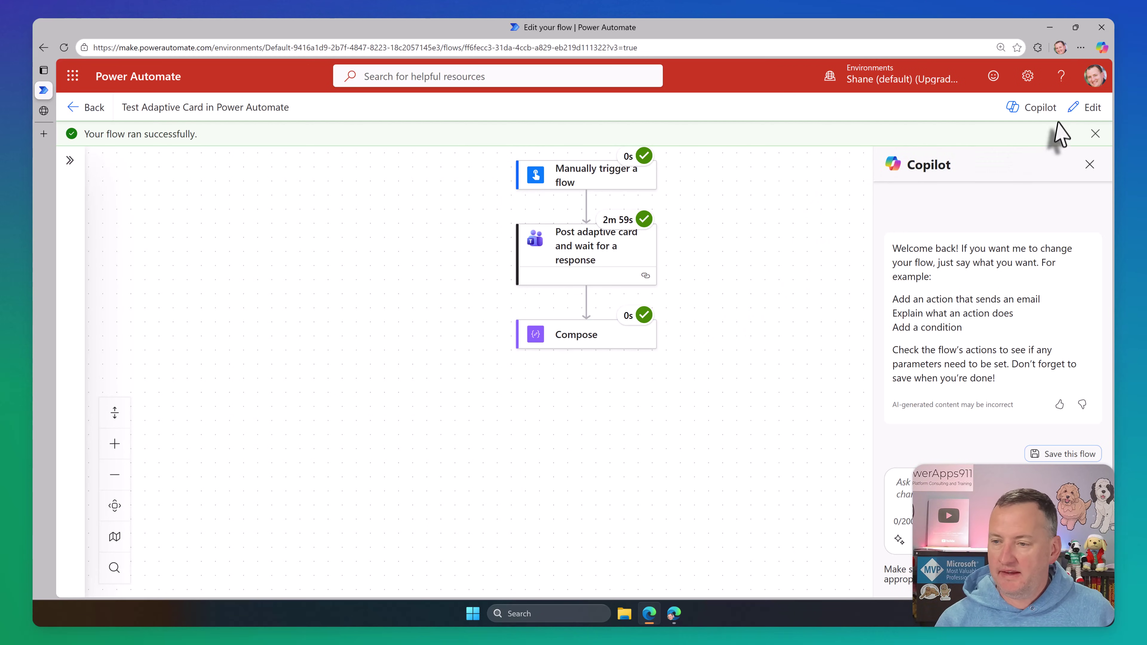
click(1085, 108)
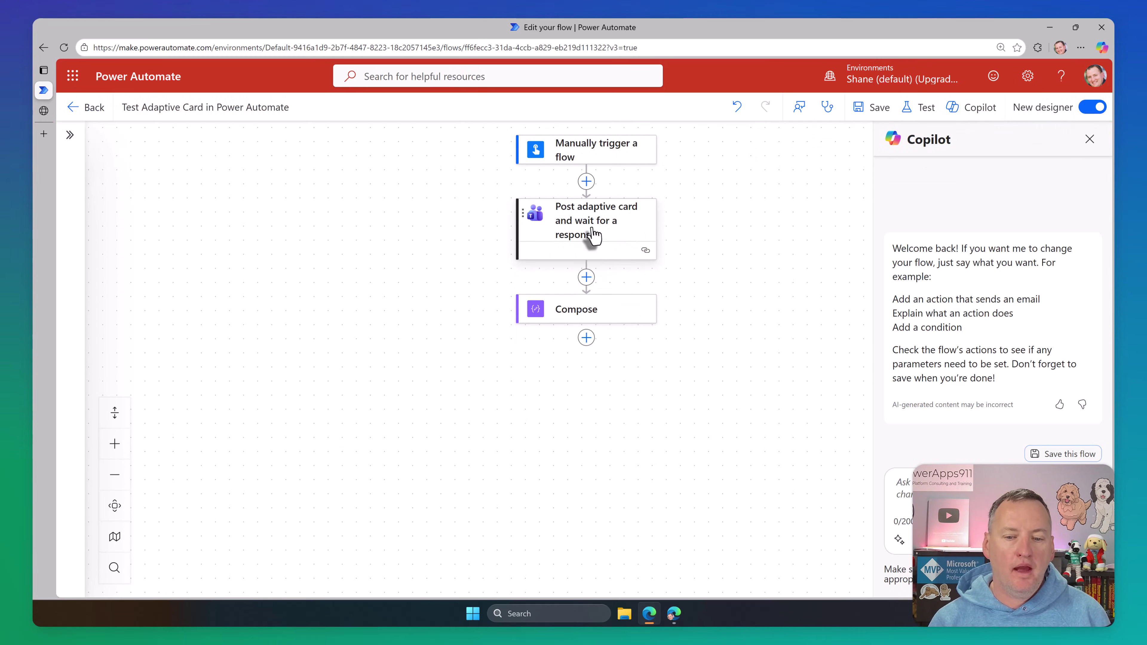
click(580, 239)
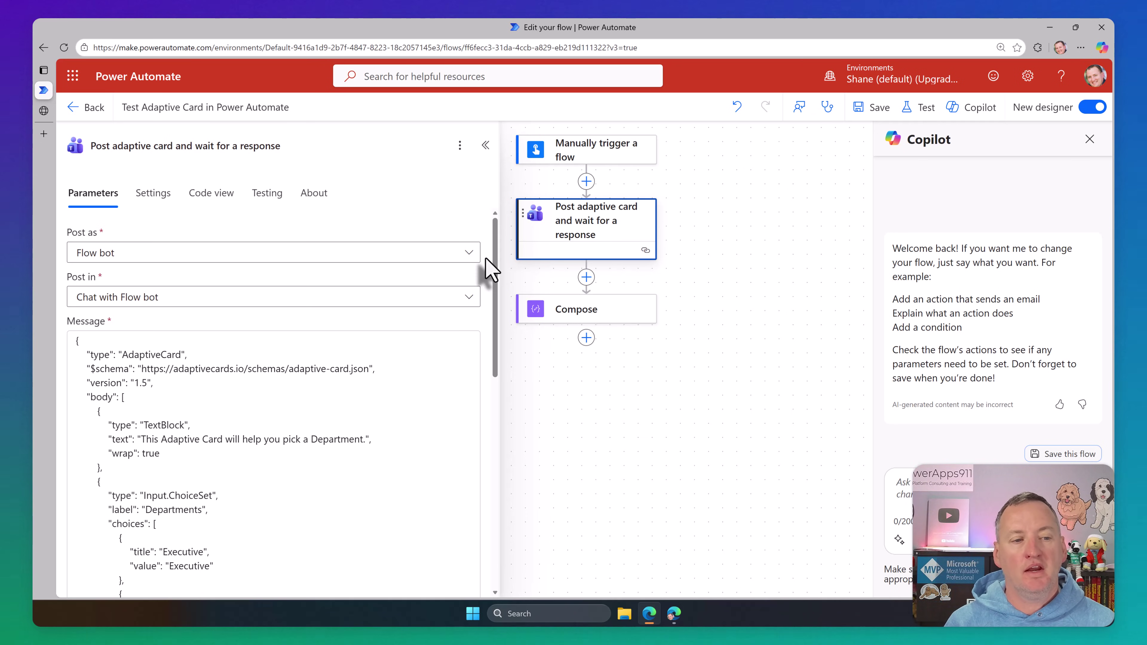
- Open the Adaptive Card Designer's New card sample gallery and scroll through the starter cards
click(43, 110)
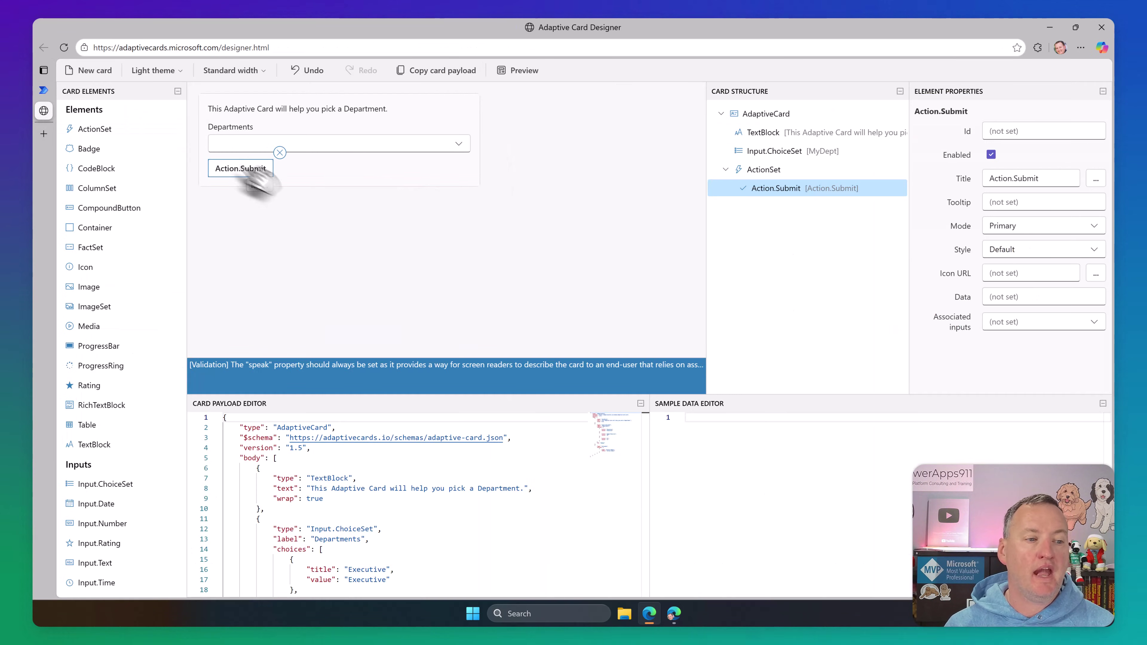
click(92, 71)
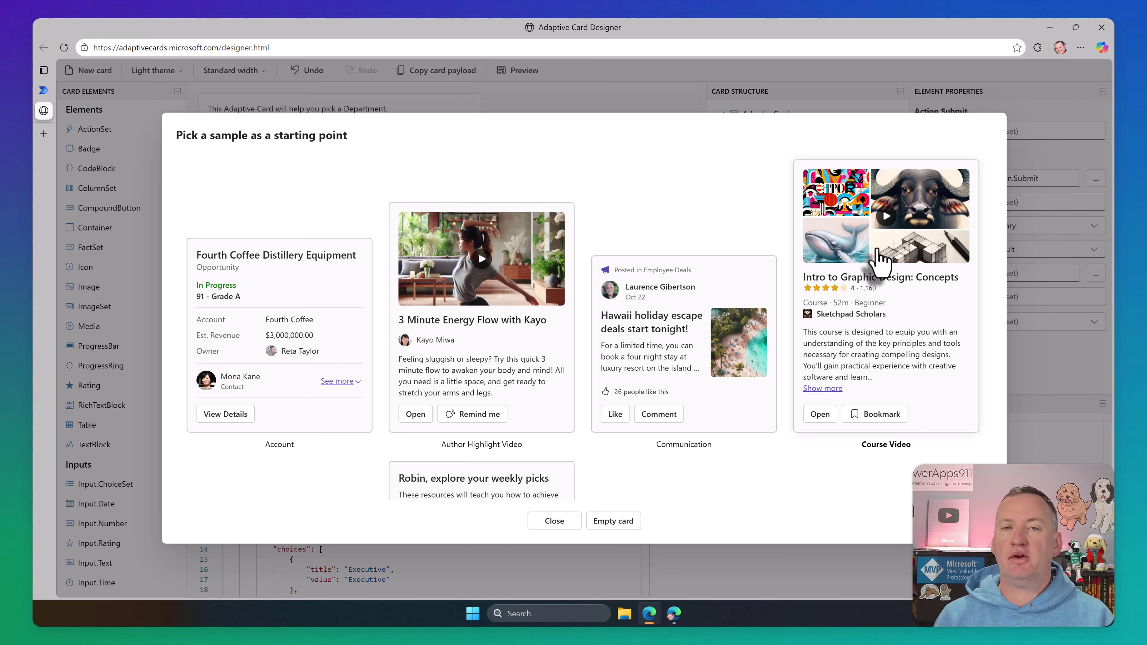
scroll(633, 228, down, 3)
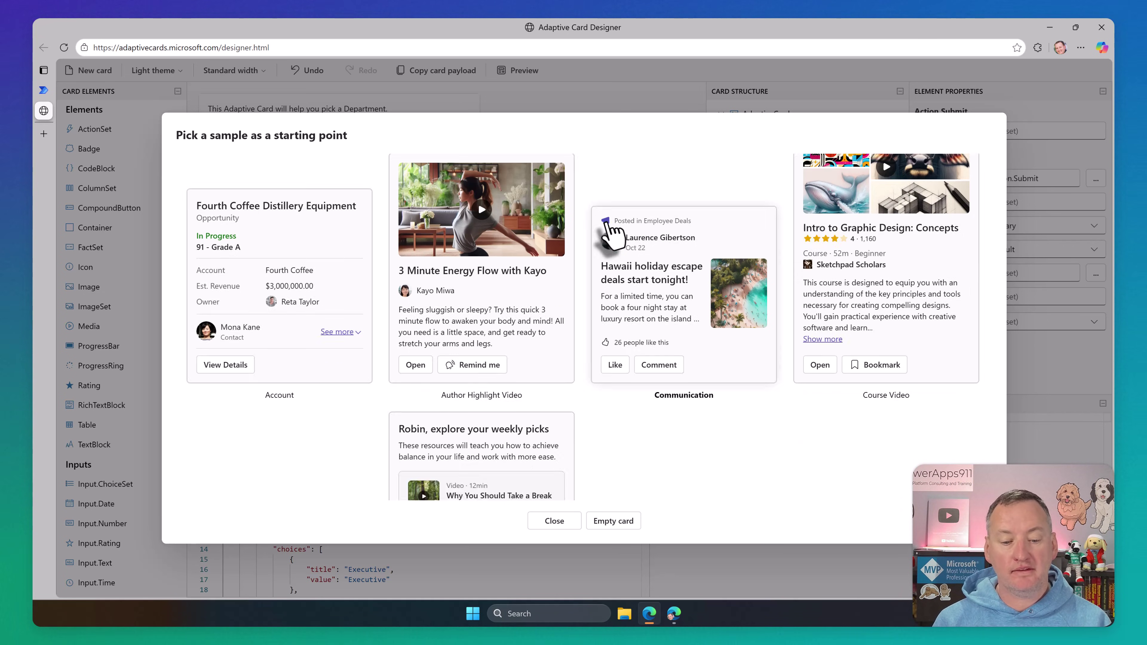
scroll(591, 309, down, 1)
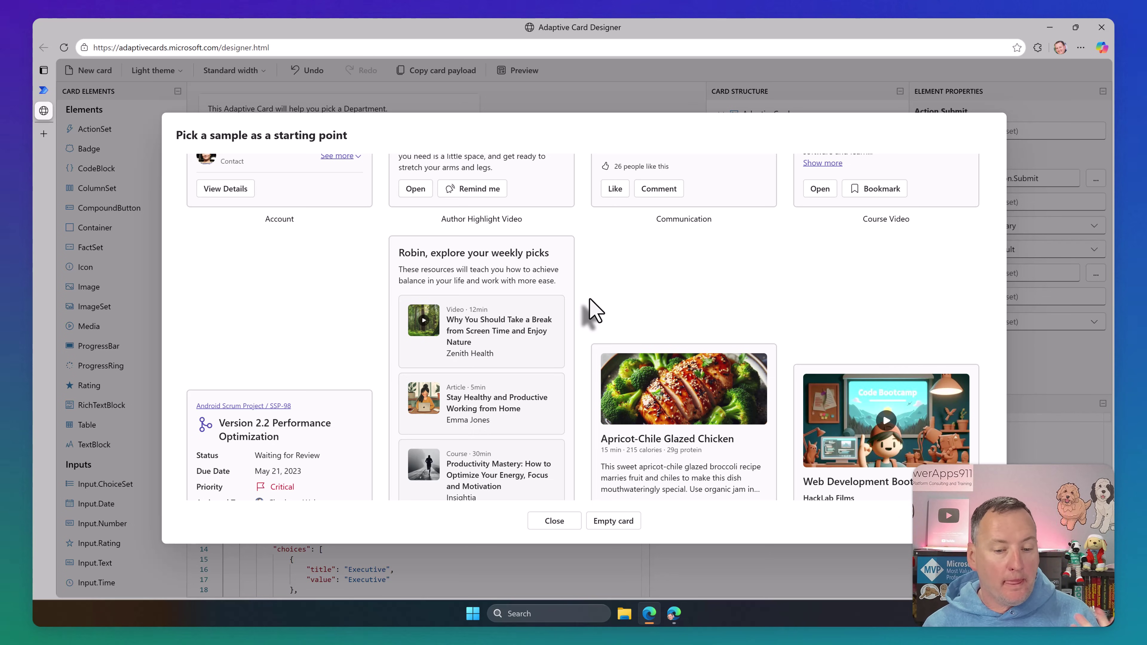
scroll(587, 319, down, 2)
scroll(571, 361, down, 5)
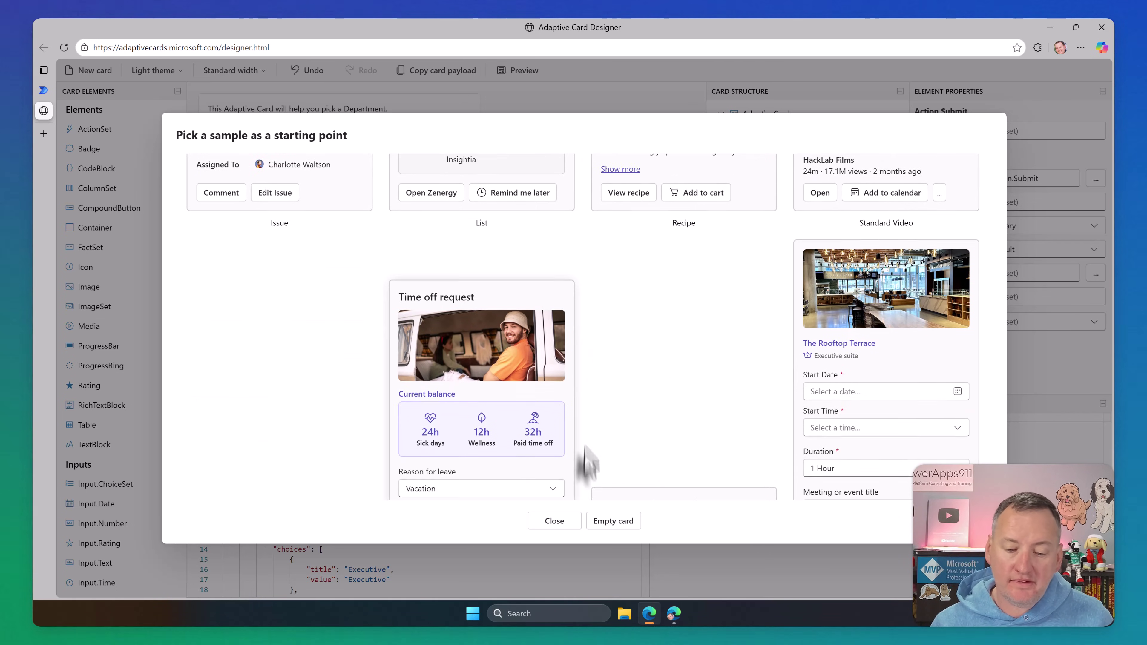
- Close the sample gallery and review the flow's Departments card JSON in full-screen Power Automate
click(555, 521)
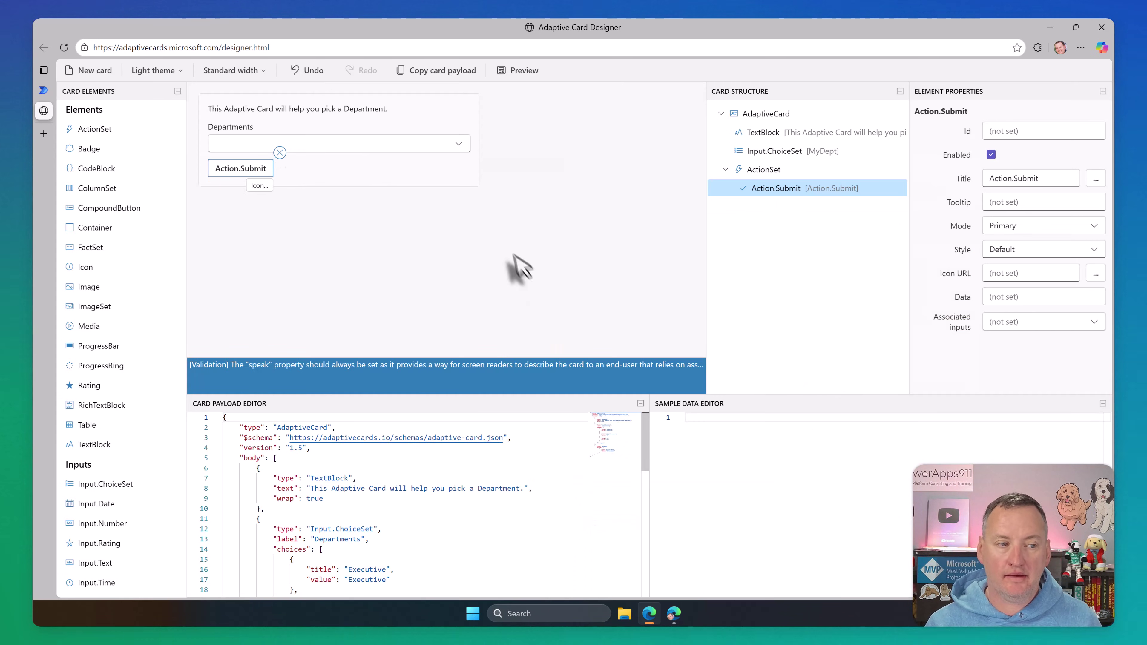
click(44, 90)
key(F11)
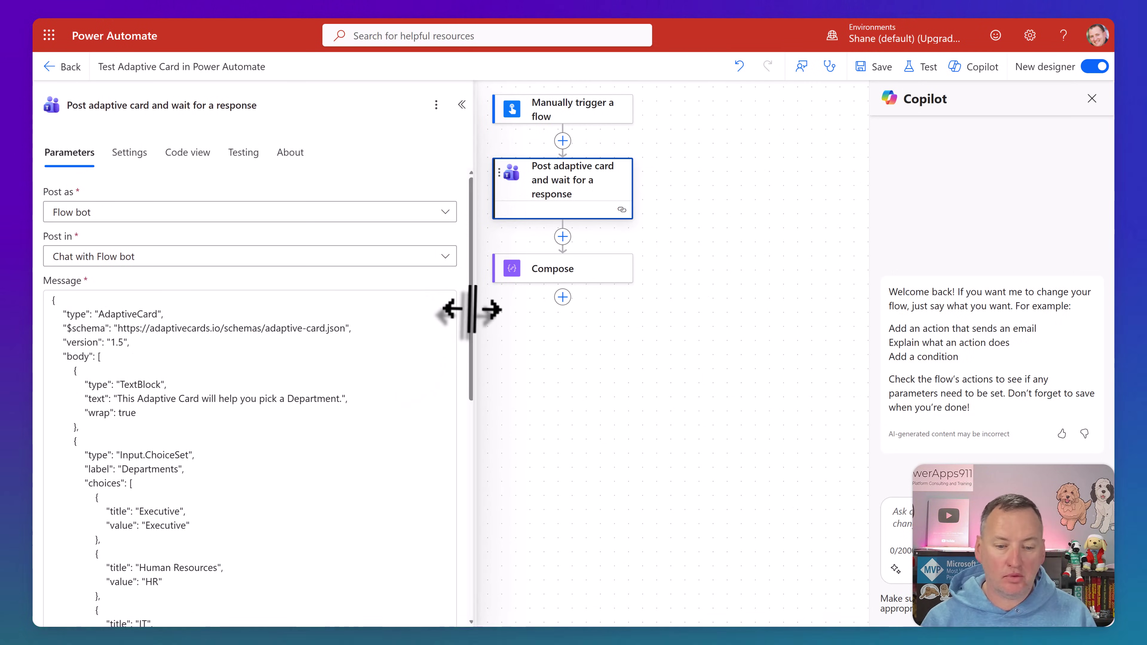
mouse_move(470, 319)
mouse_down()
mouse_move(469, 346)
mouse_move(461, 334)
mouse_up()
scroll(450, 314, down, 3)
scroll(340, 322, up, 3)
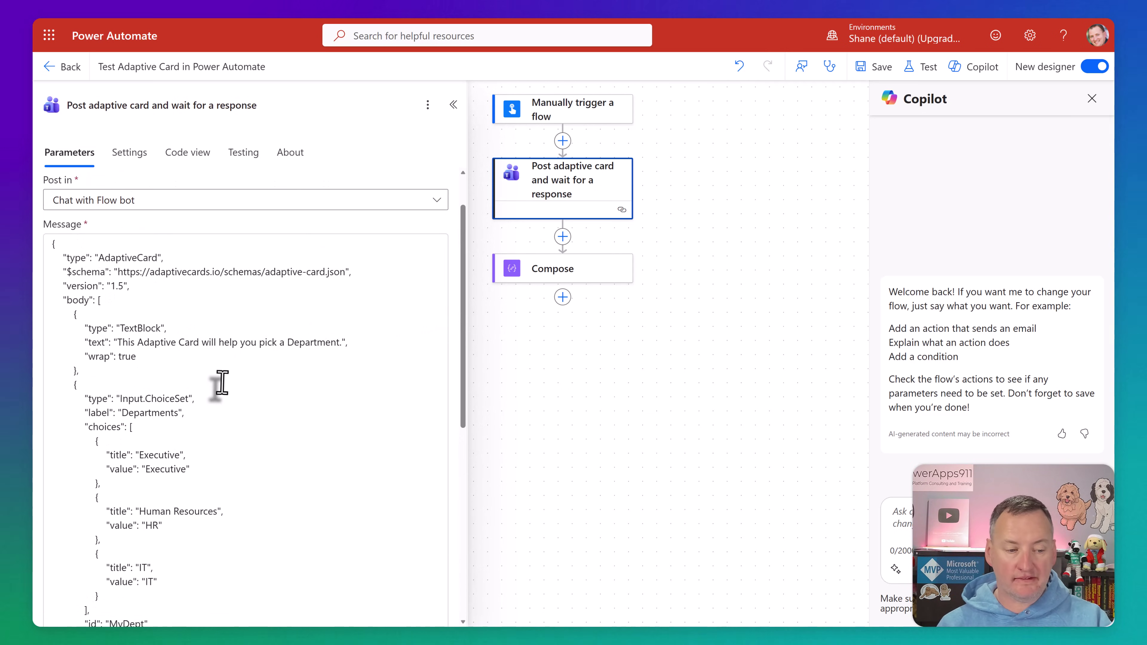
scroll(231, 324, up, 2)
scroll(228, 327, down, 2)
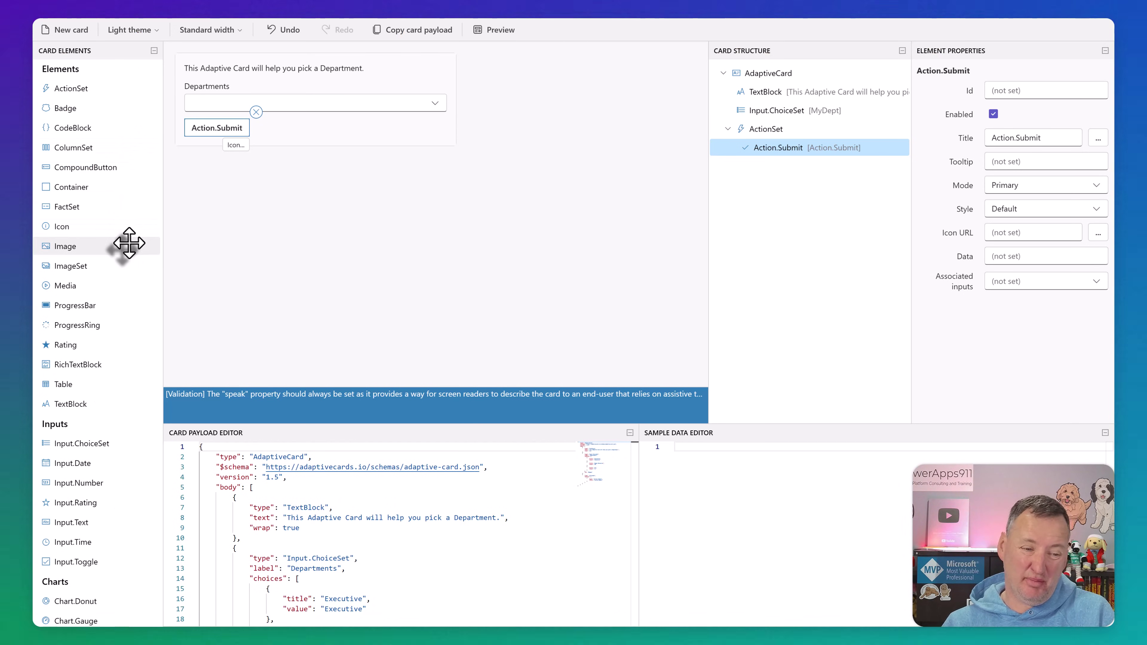
- Add an Input.Date element to the card below the Departments dropdown
scroll(108, 407, down, 2)
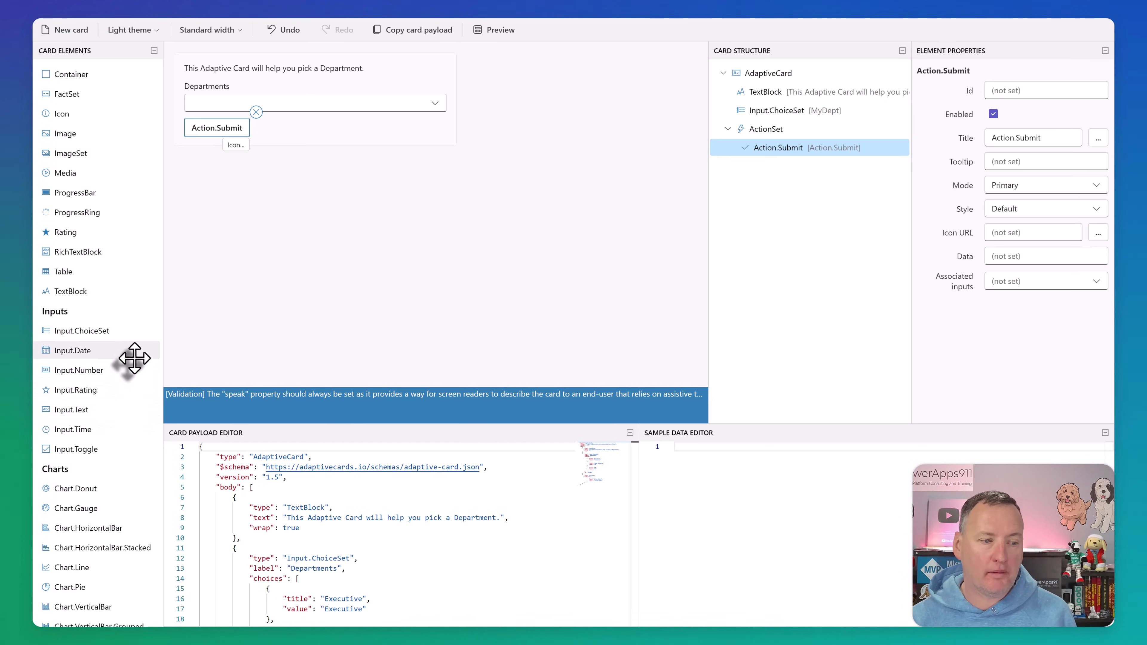
scroll(134, 358, up, 1)
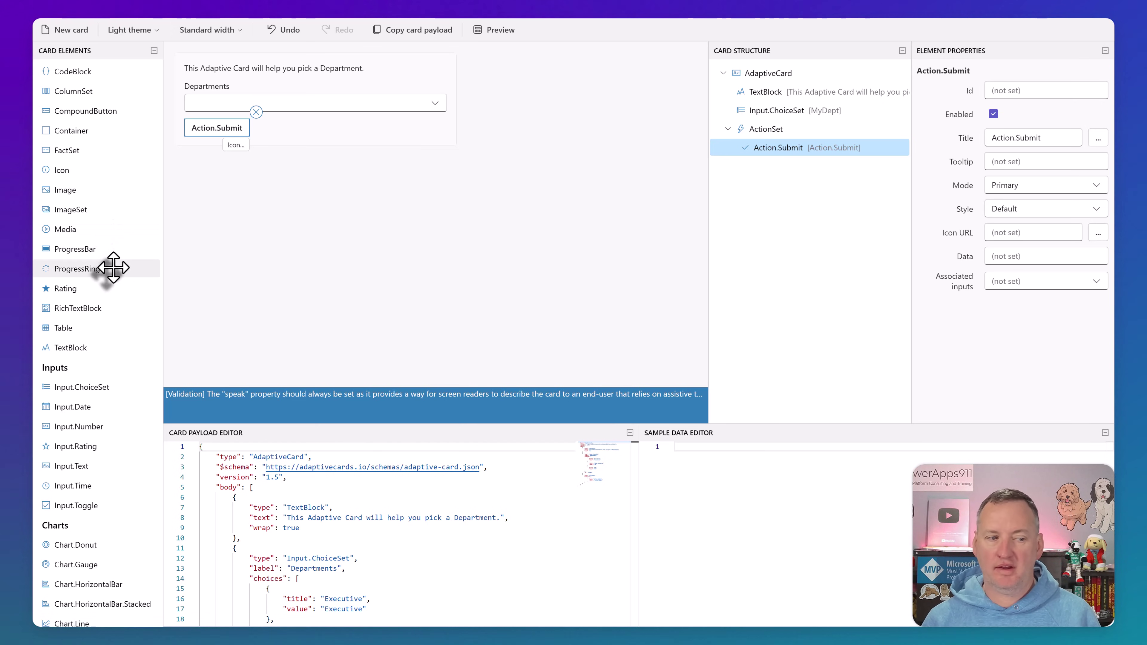
scroll(109, 226, up, 1)
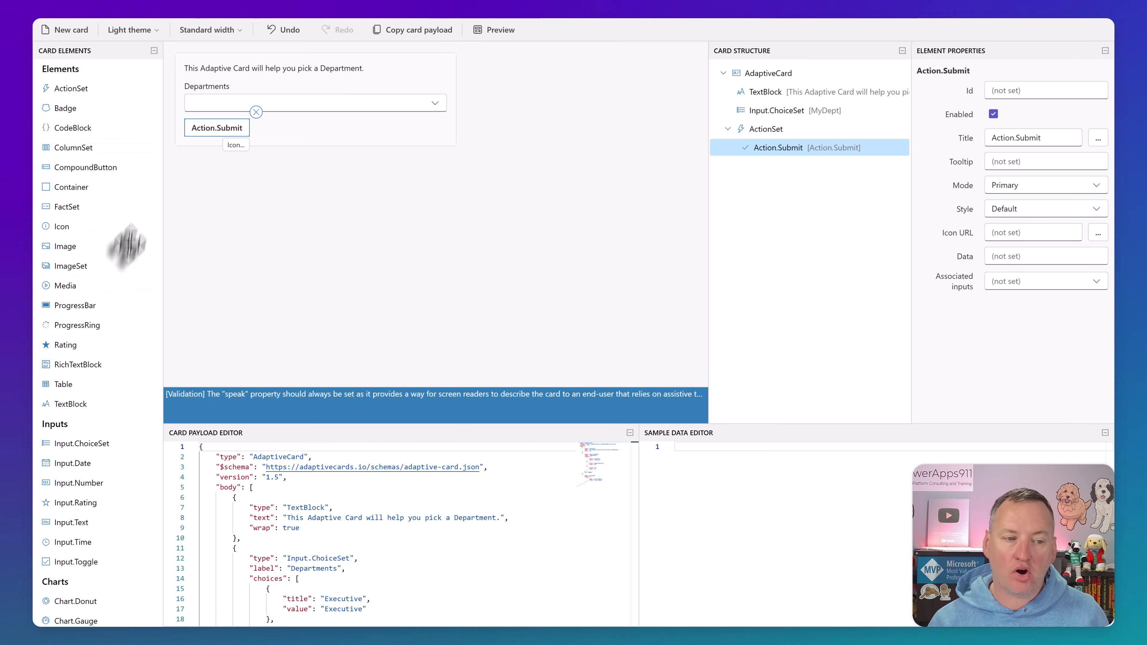
scroll(113, 282, down, 1)
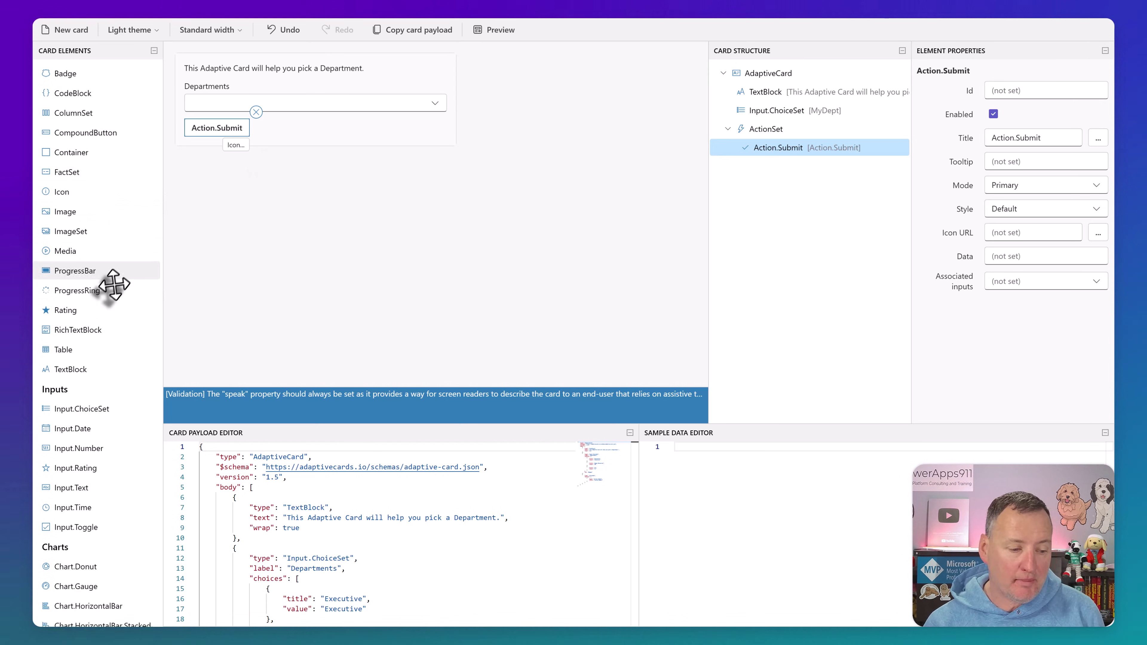
scroll(112, 285, down, 2)
drag(74, 352, 226, 128)
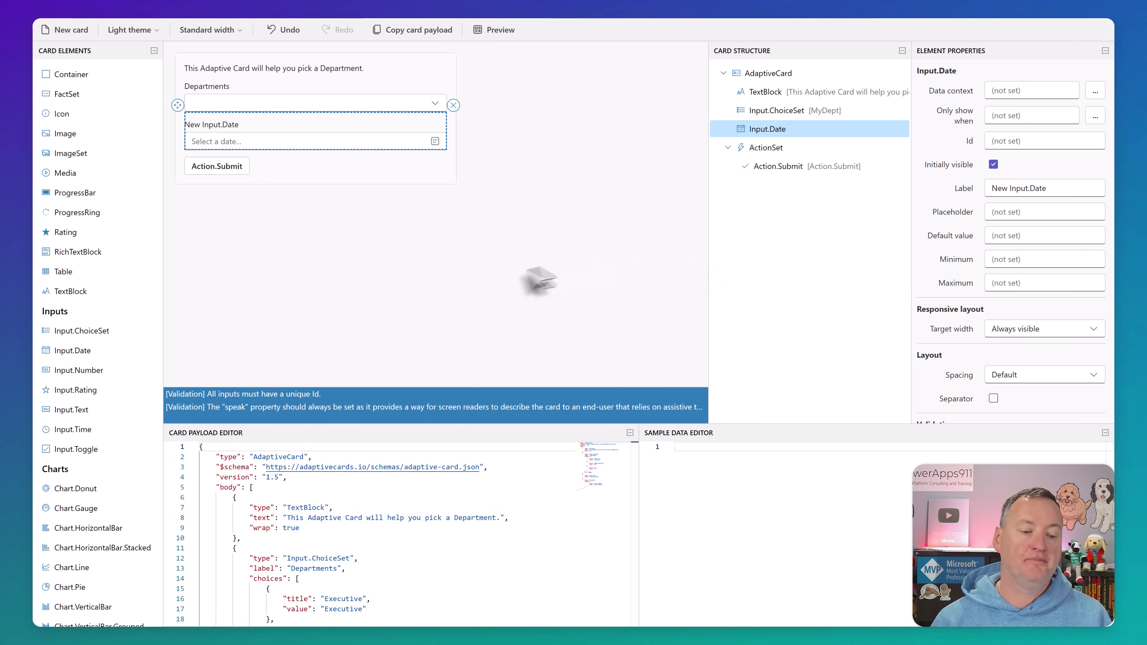
- Highlight the card payload's version 1.5 line in the JSON editor
scroll(383, 501, down, 5)
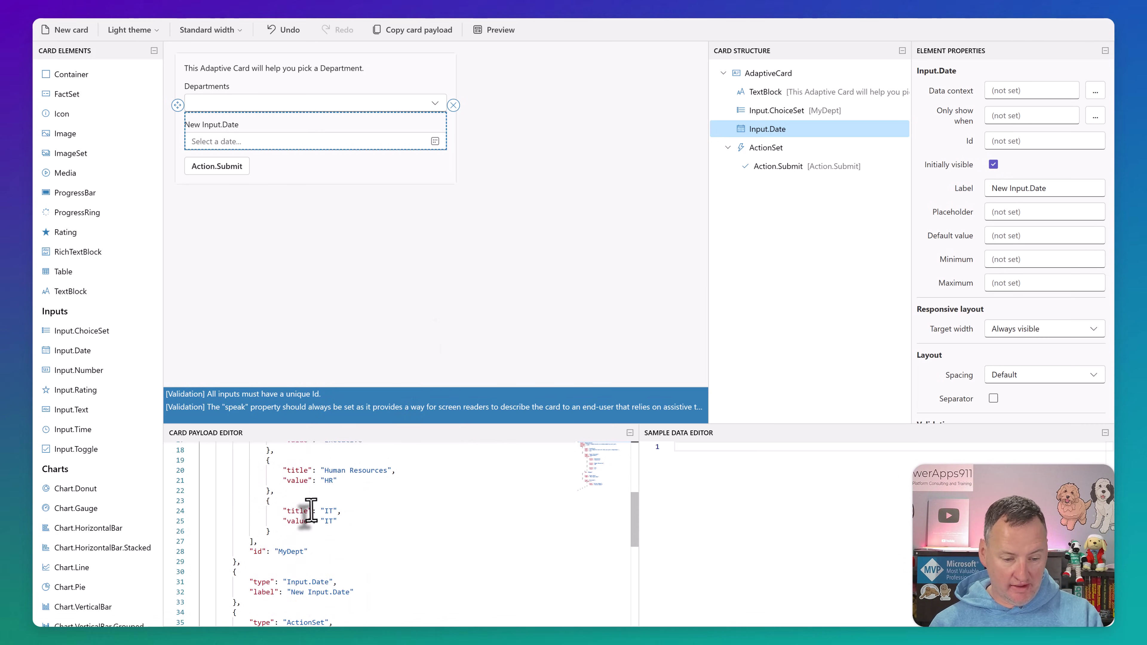
scroll(311, 510, down, 3)
scroll(310, 497, up, 8)
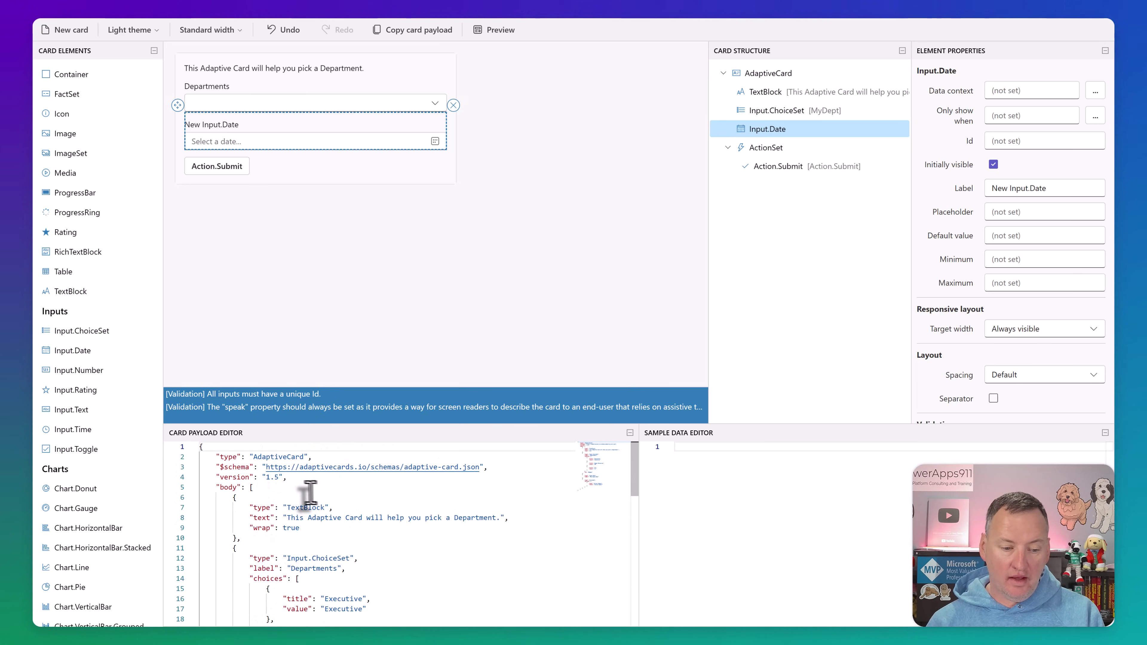
drag(216, 477, 313, 477)
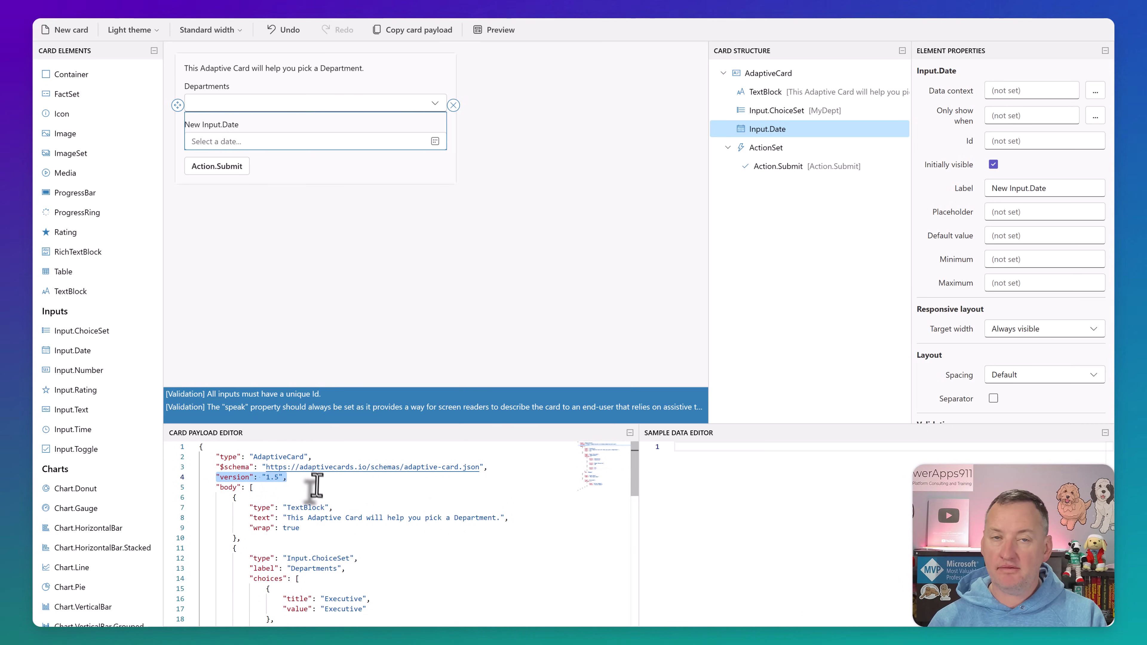
click(323, 496)
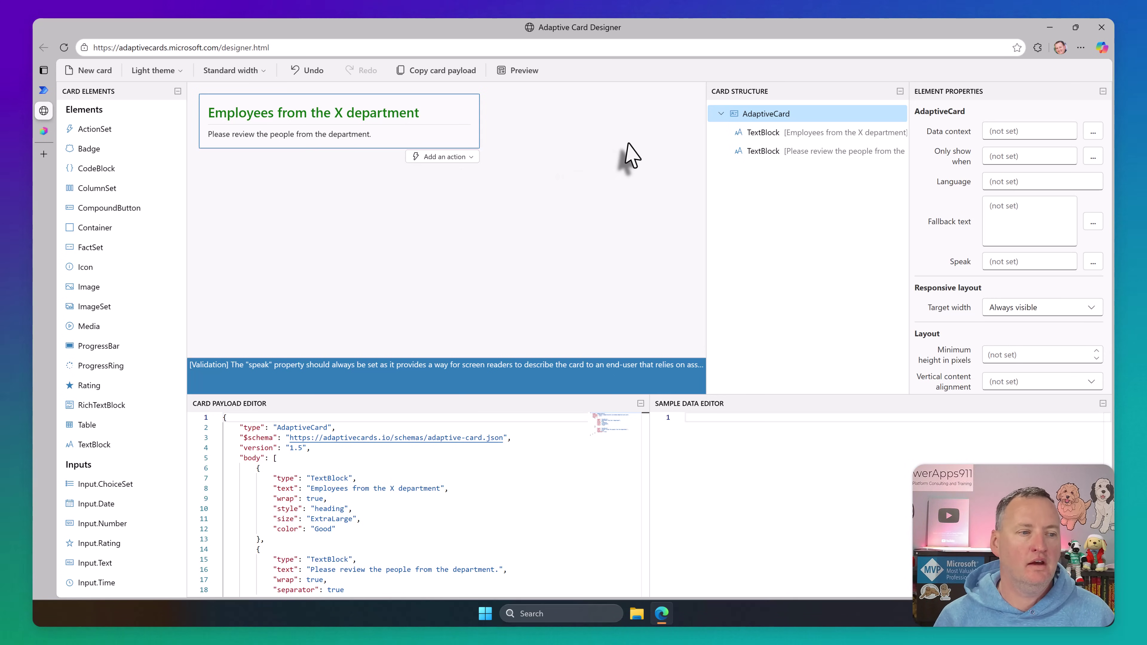
- Switch to the Dummy Card flow, closing the card step details and flow-ready notice
click(43, 90)
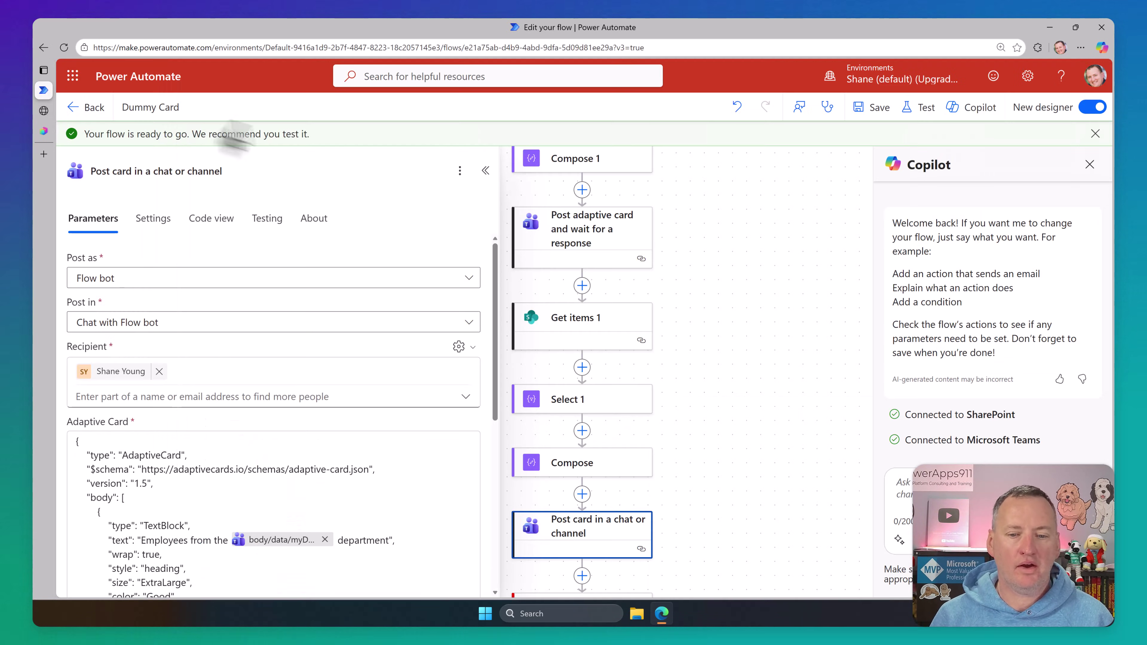
click(686, 183)
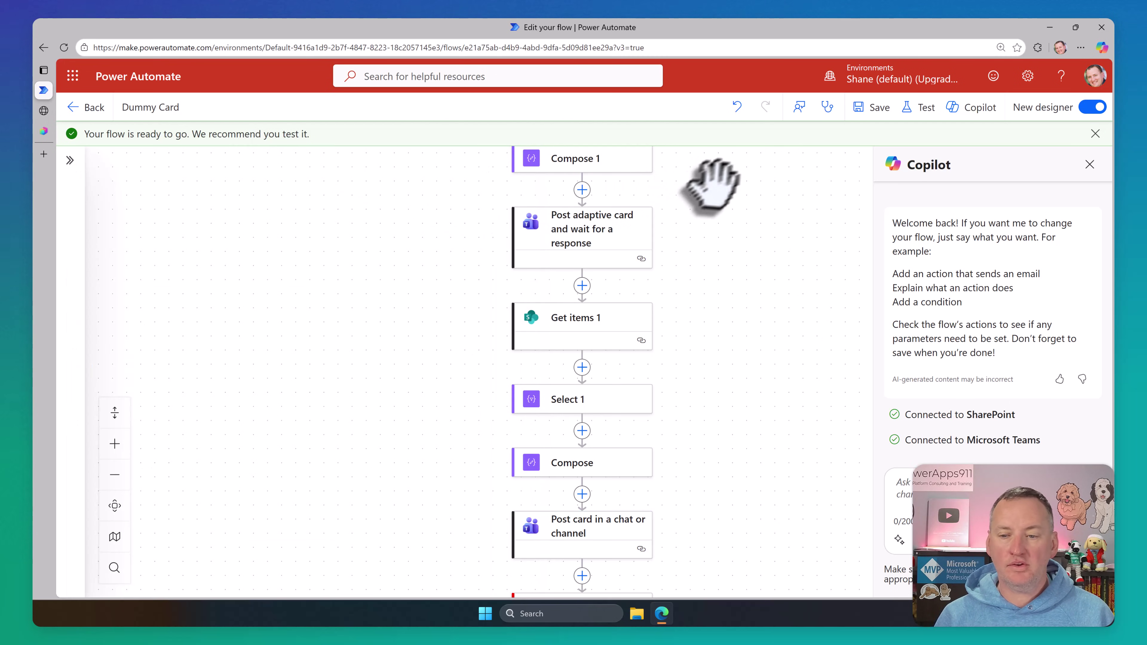
click(1094, 134)
scroll(675, 212, up, 7)
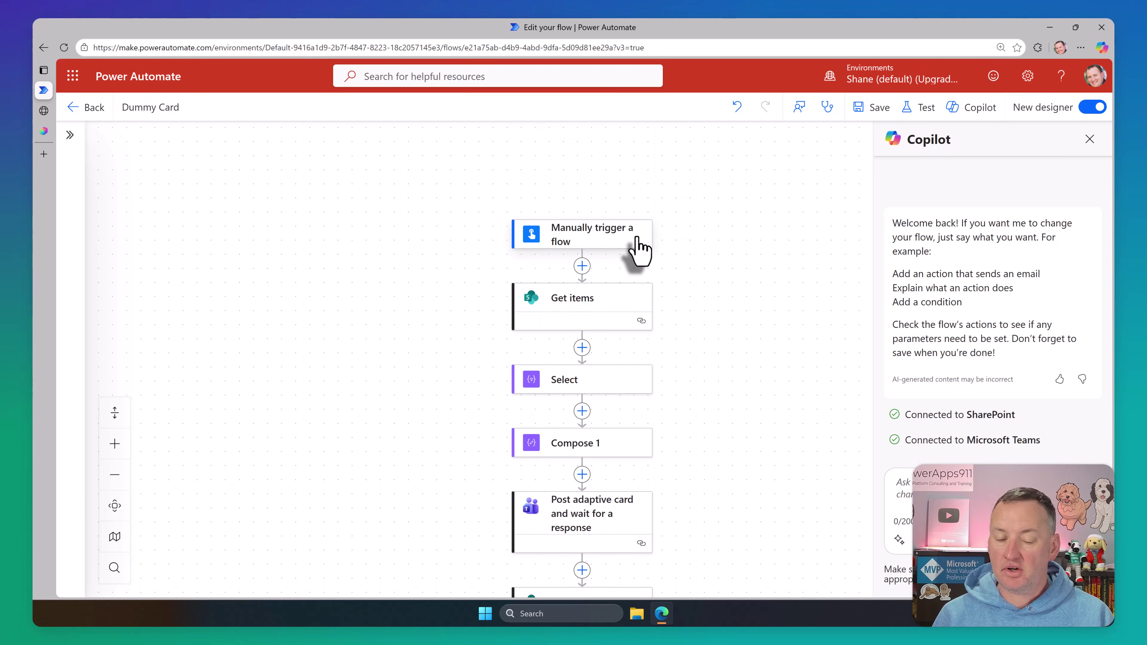
- Scroll through the Dummy Card flow's steps down to Terminate and back up to the trigger
mouse_move(640, 322)
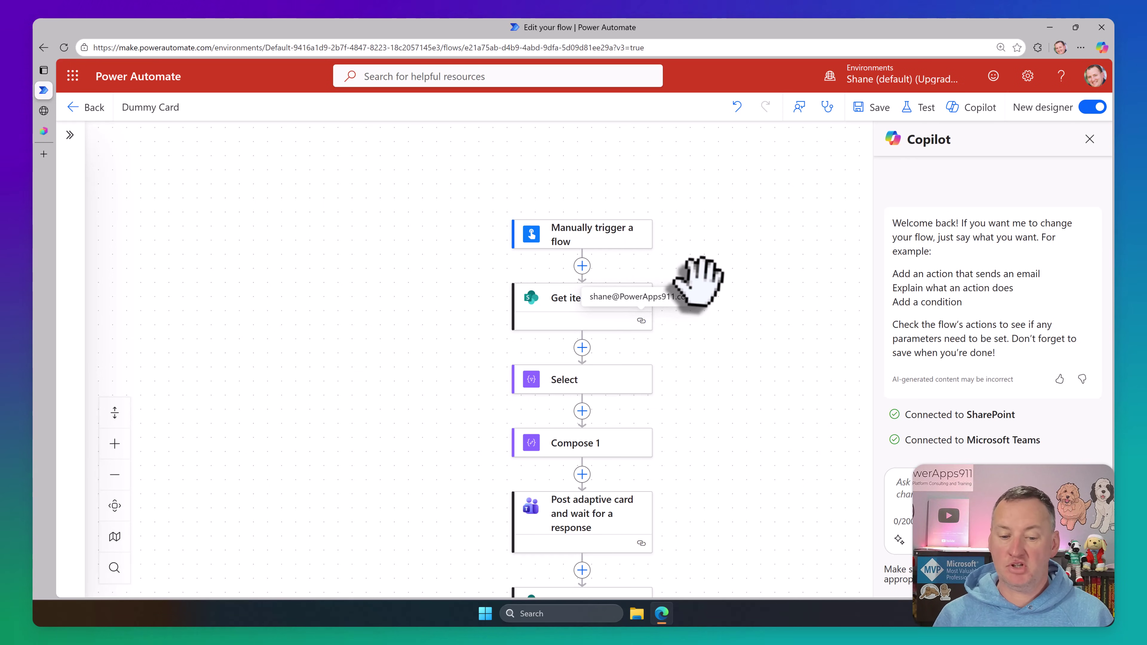
scroll(696, 281, down, 3)
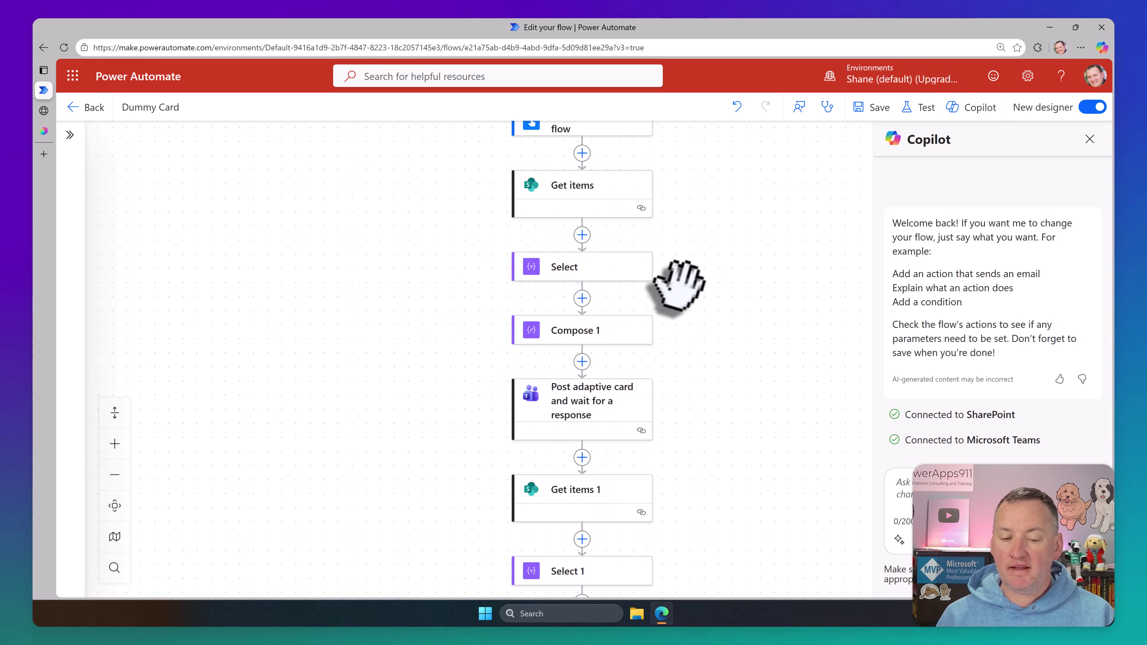
scroll(663, 294, down, 2)
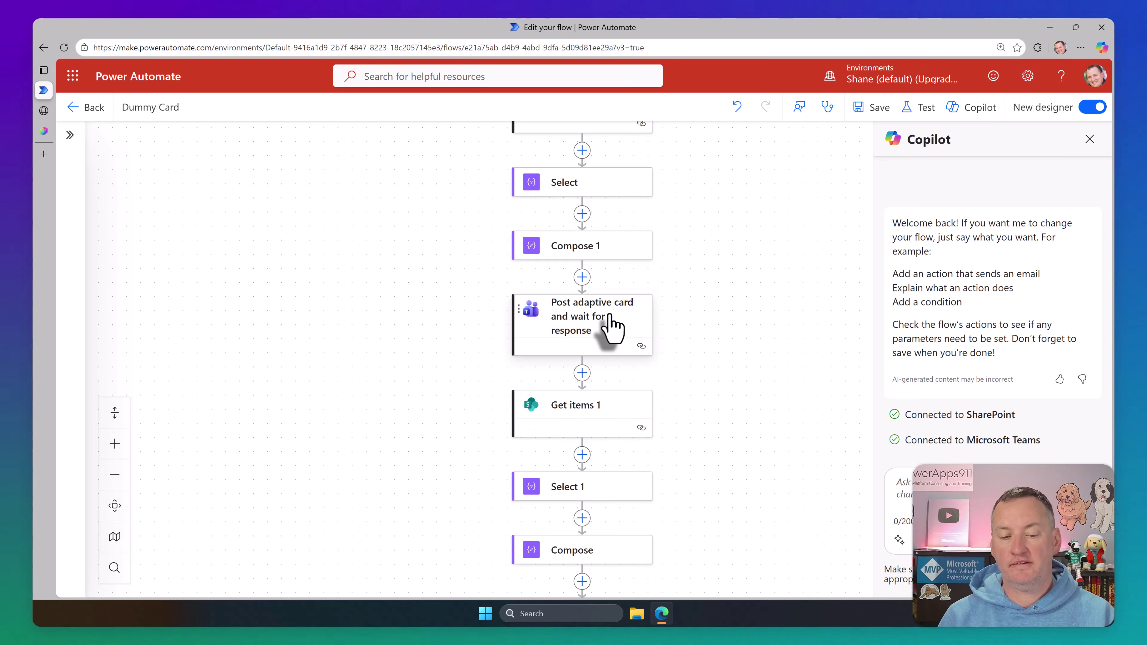
scroll(616, 323, down, 1)
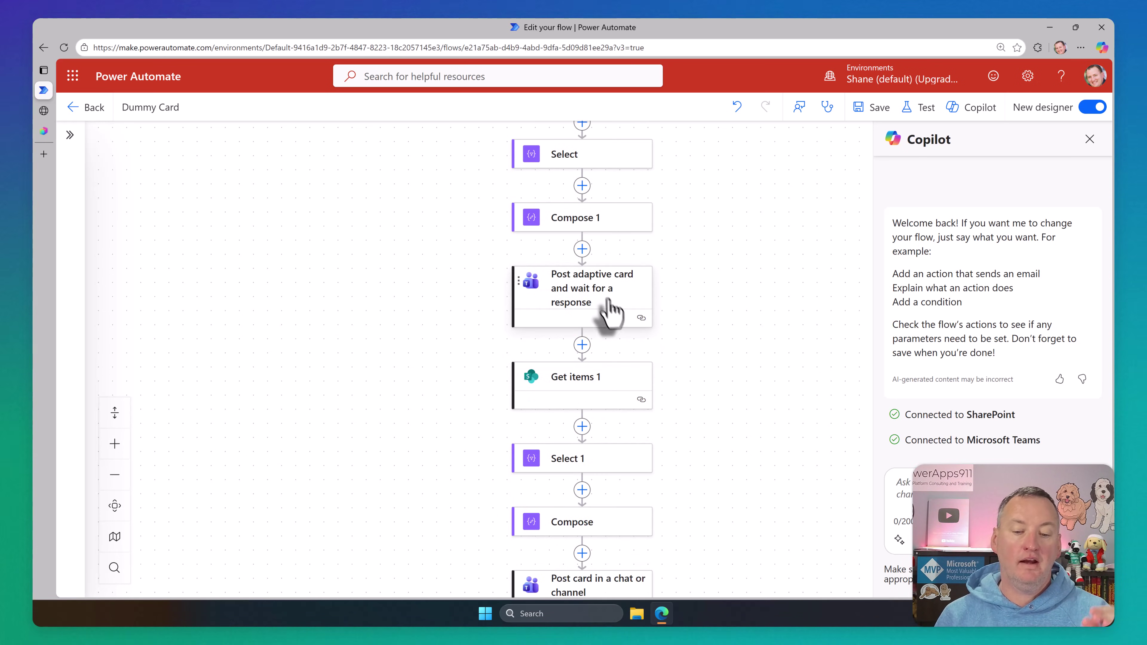
scroll(601, 296, down, 2)
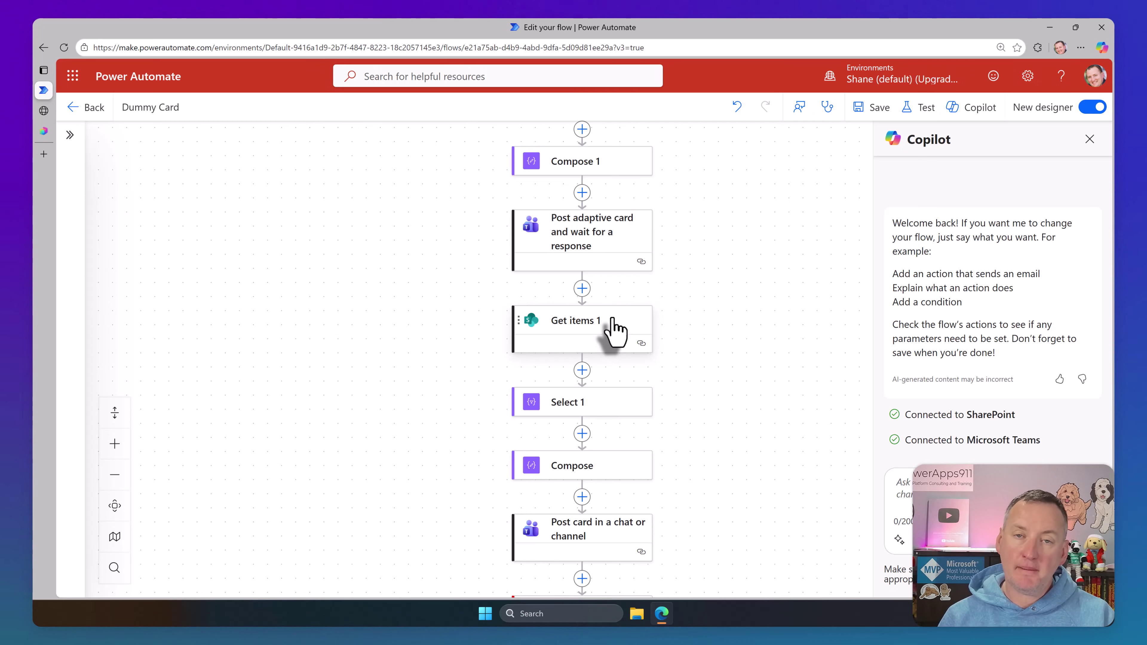
scroll(605, 323, down, 2)
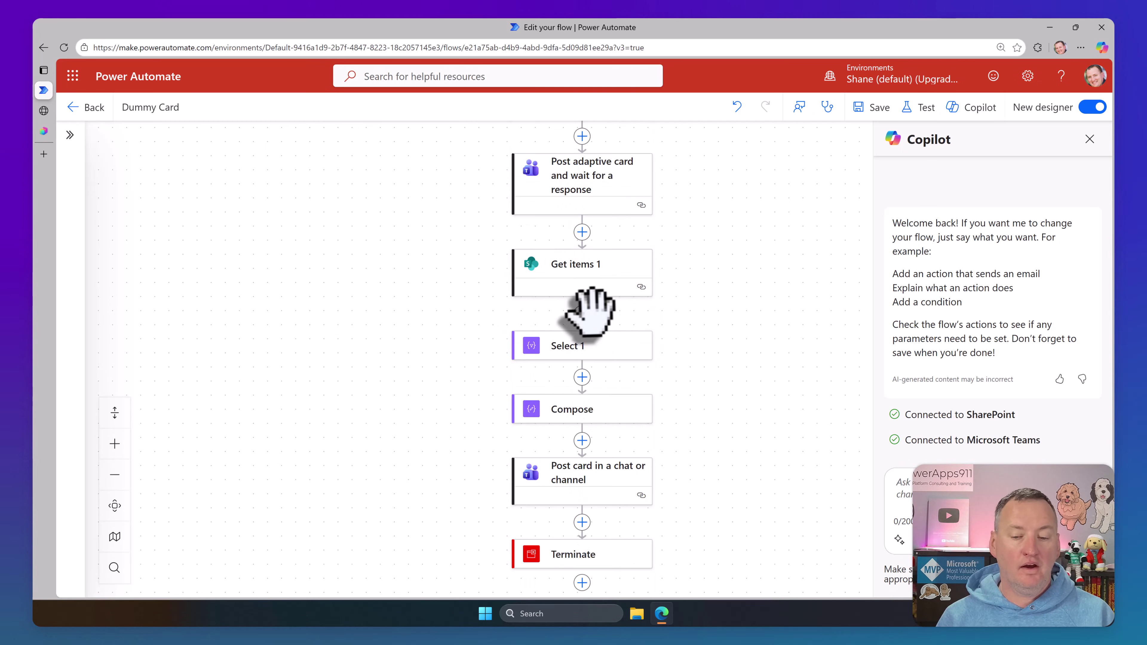
scroll(569, 366, down, 2)
scroll(582, 350, down, 2)
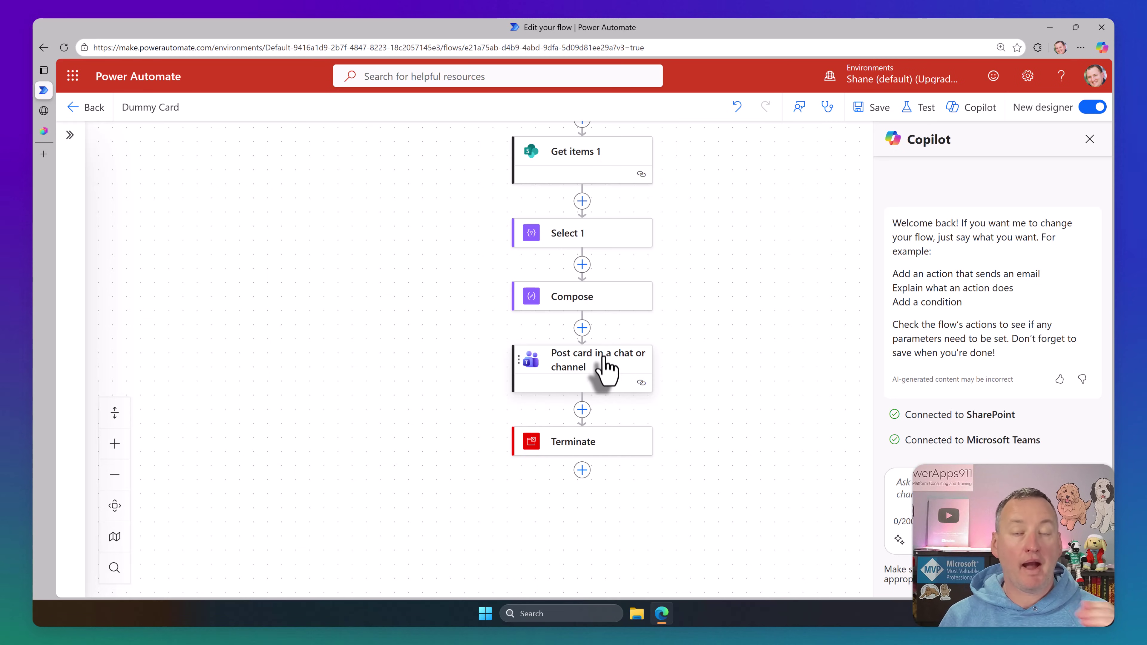
scroll(708, 293, up, 8)
scroll(715, 284, up, 7)
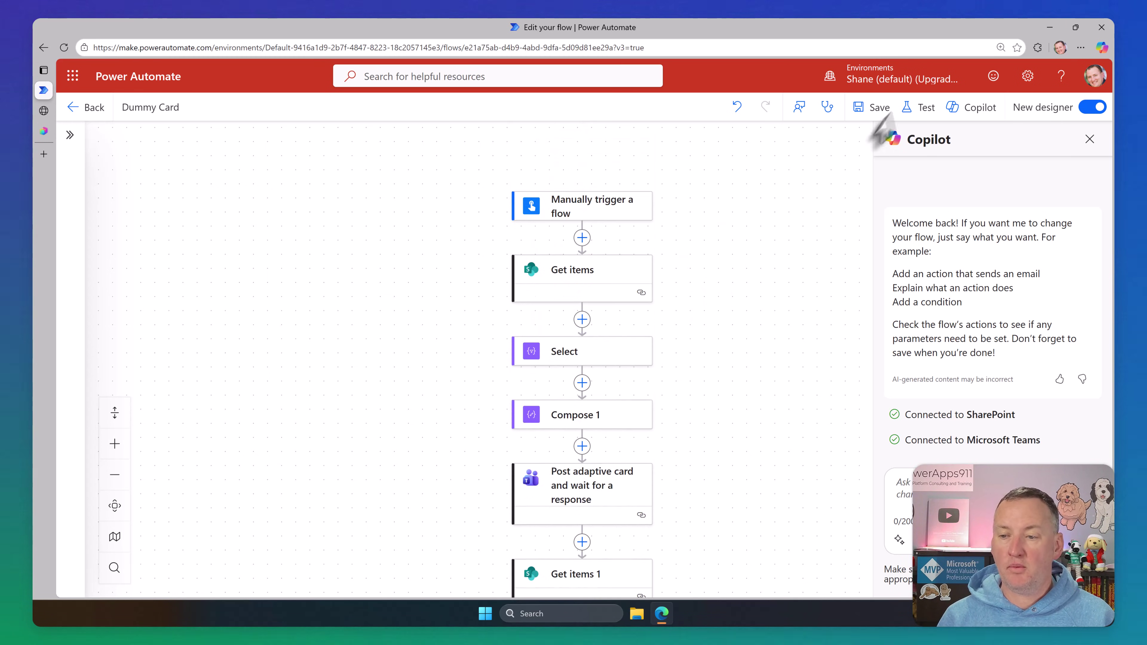
- Test the flow automatically, reusing the most recent succeeded trigger run
click(905, 108)
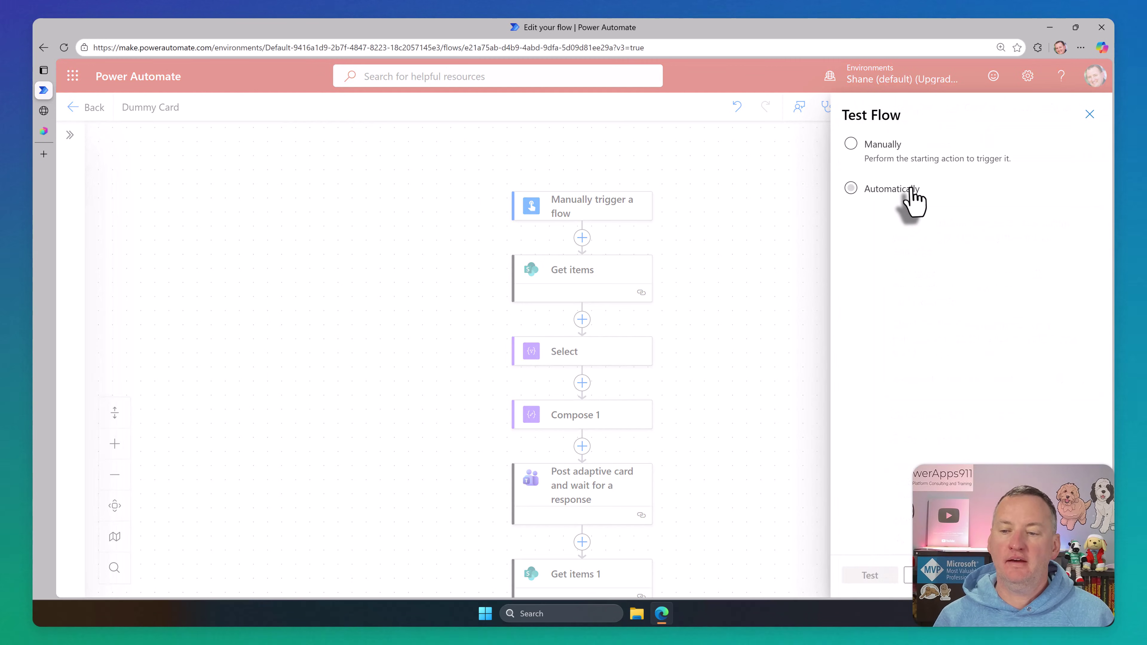
click(899, 189)
click(899, 219)
click(887, 252)
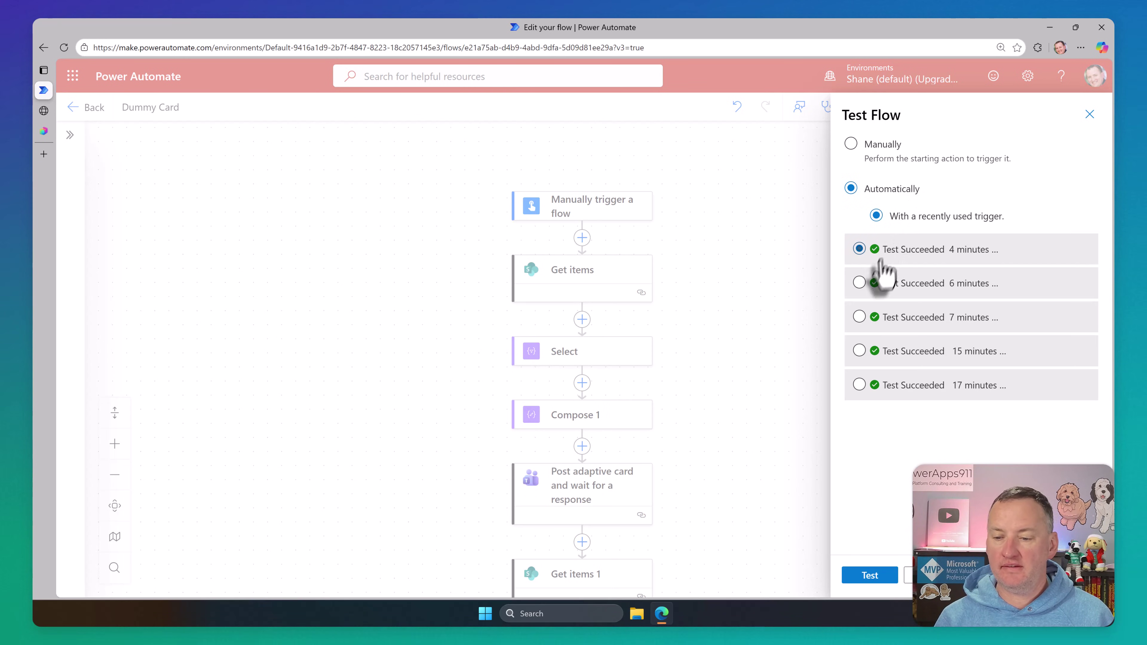
click(869, 575)
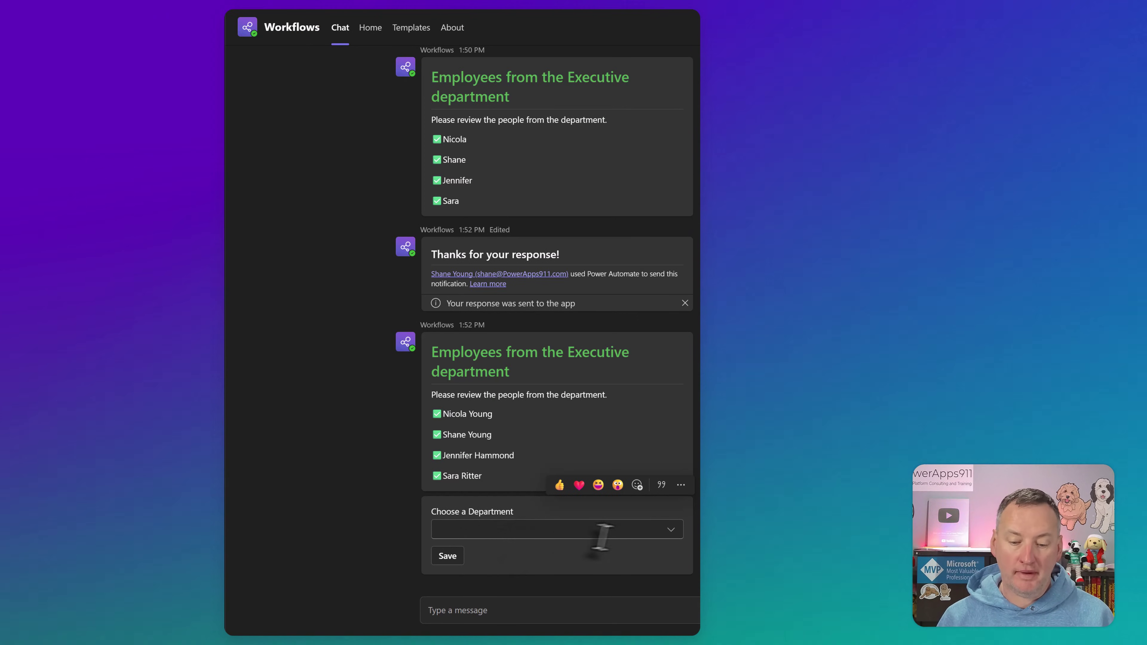
- On the Teams card, choose Executive as the department and save the response
click(673, 534)
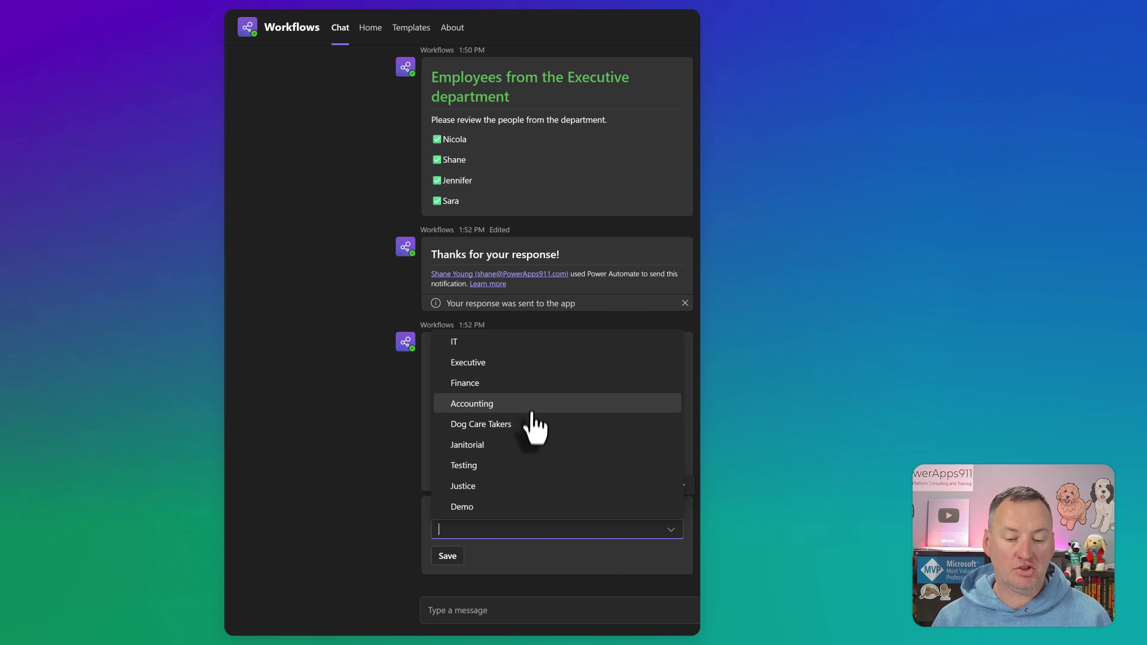
click(515, 366)
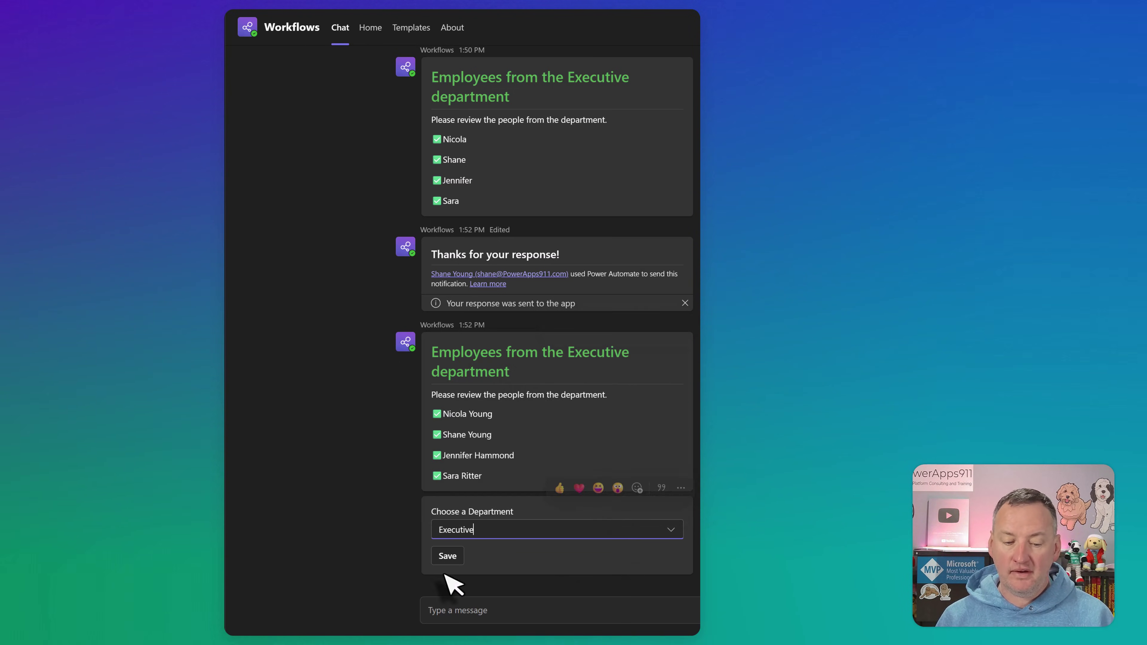
click(447, 557)
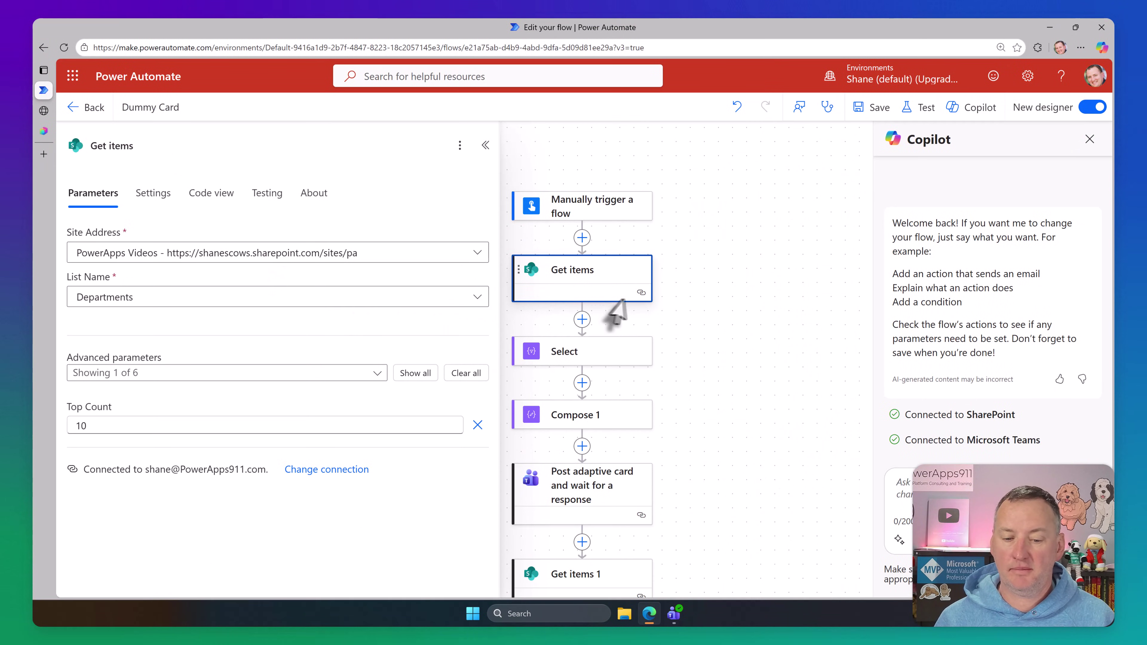
- Inspect the Select step's Title/Value mapping and Compose 1's join(body('Select'),',') expression
click(586, 357)
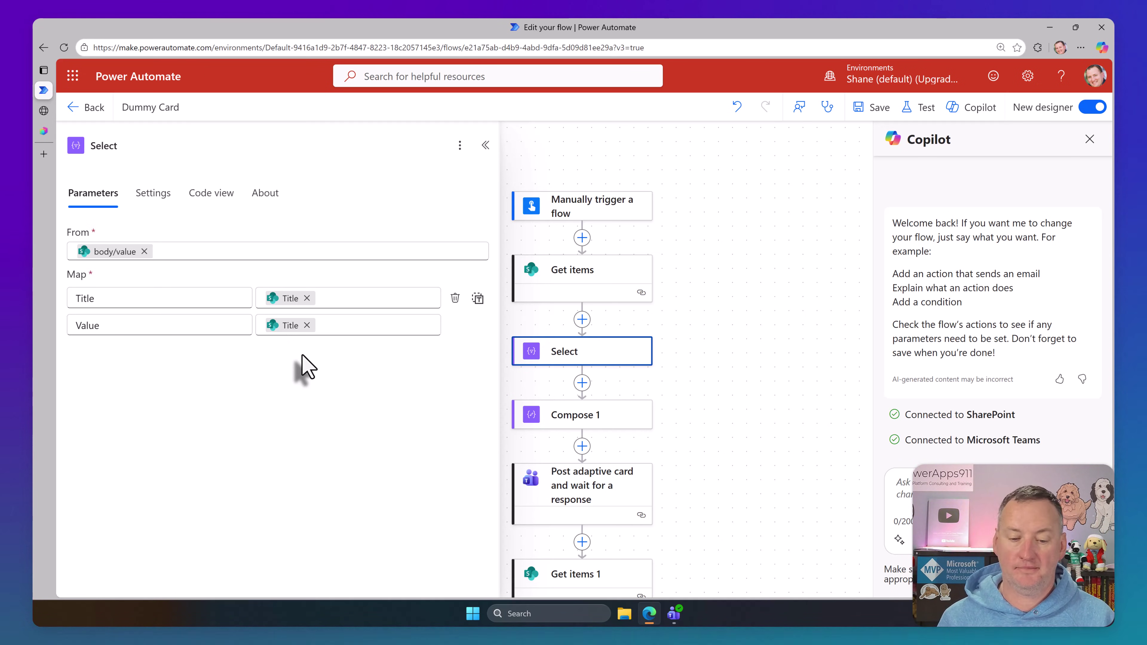
click(569, 413)
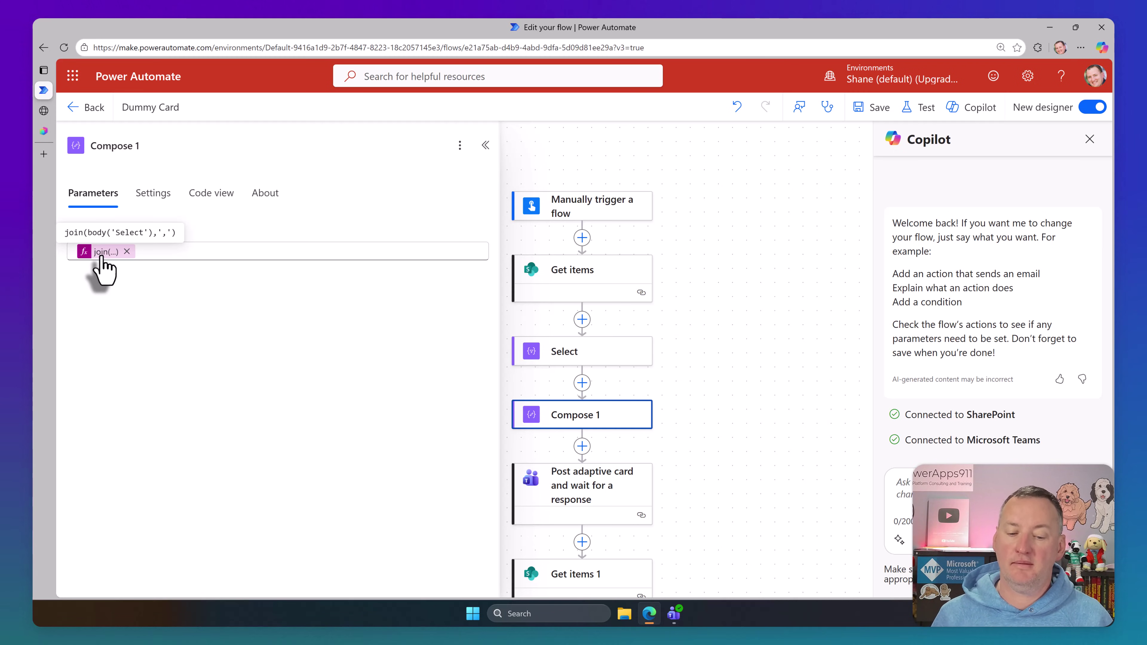
- Review the Post adaptive card action and insert a new step below it
click(589, 479)
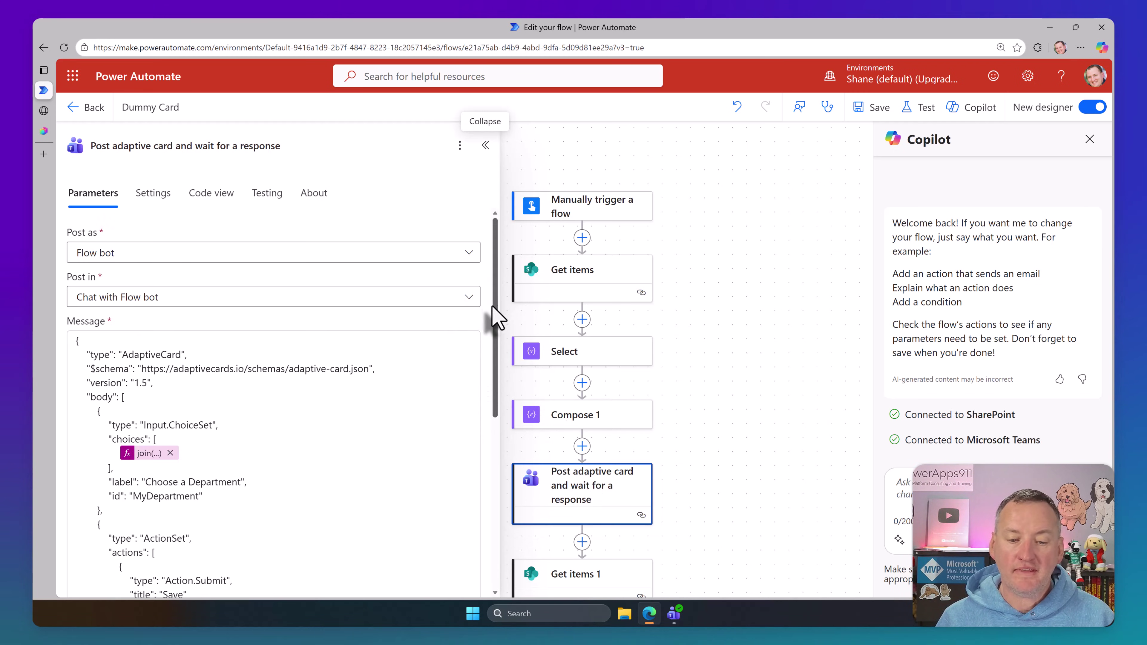
drag(493, 316, 489, 395)
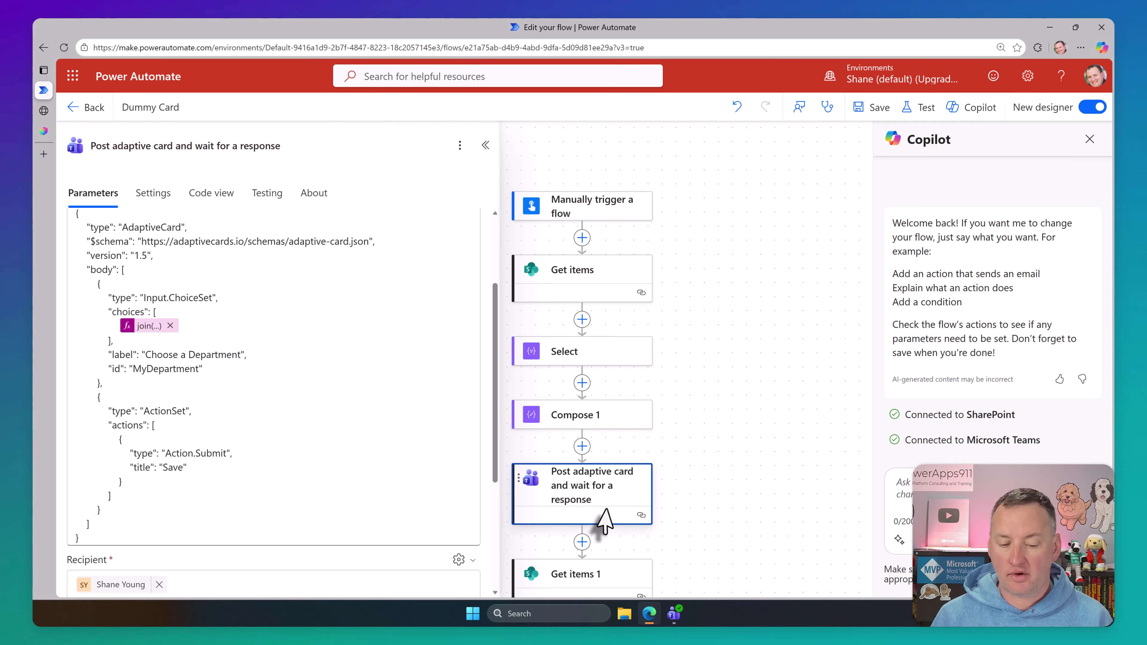
scroll(582, 526, down, 1)
scroll(583, 526, down, 1)
click(582, 429)
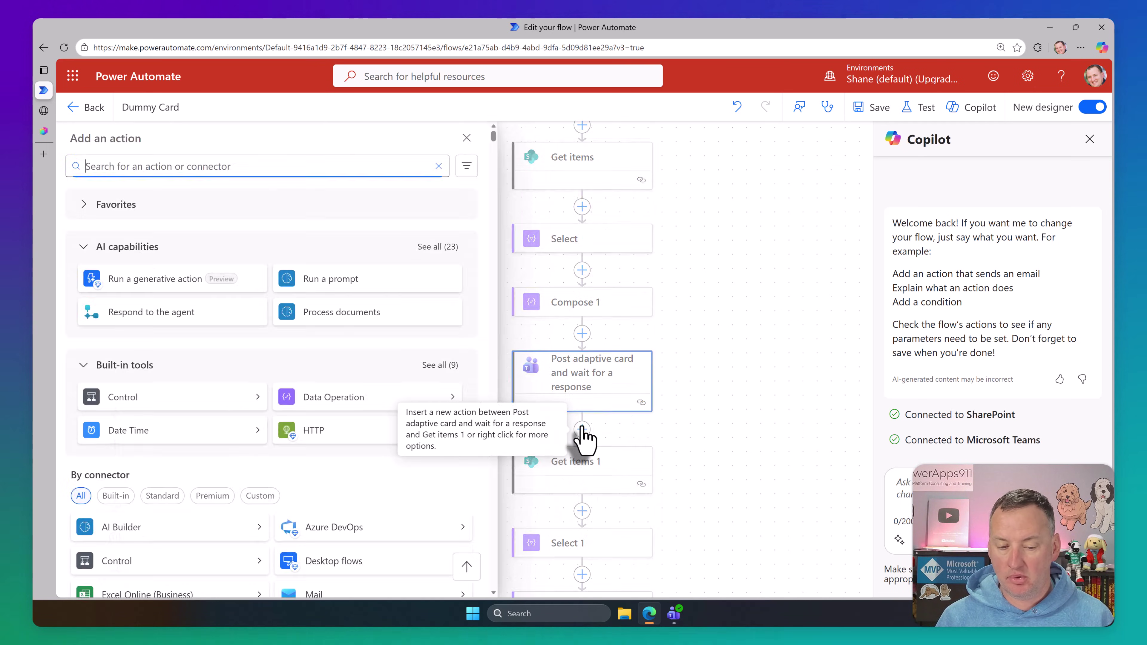
- Add a Compose step and browse dynamic content for its Inputs, searching 'my' then clearing
click(334, 397)
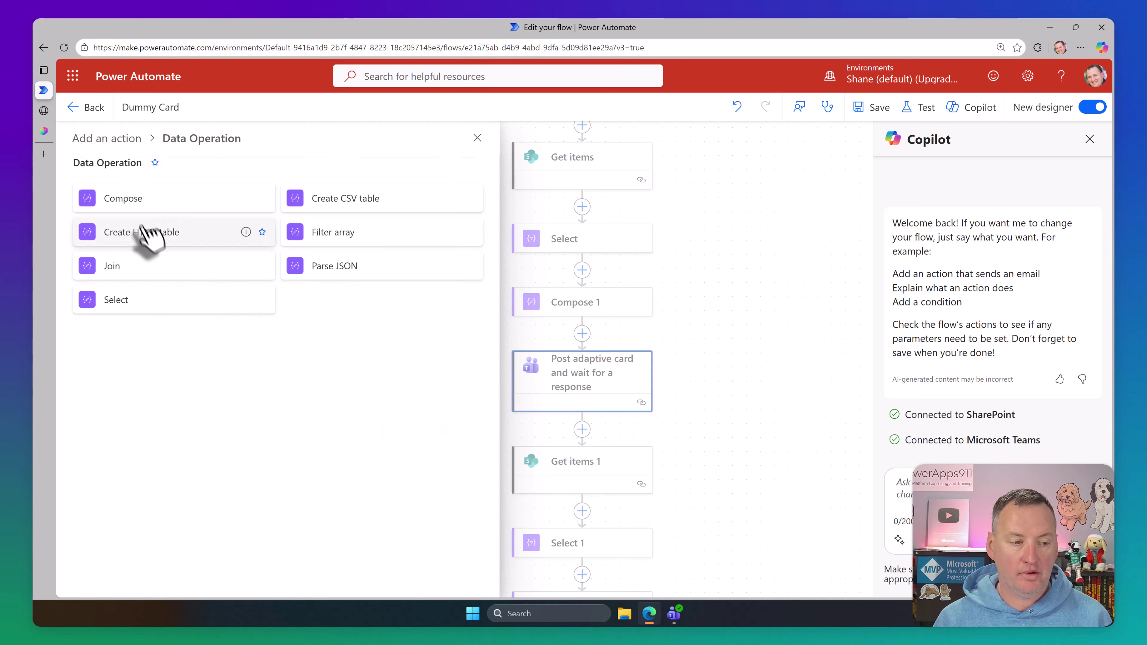
click(128, 199)
click(412, 252)
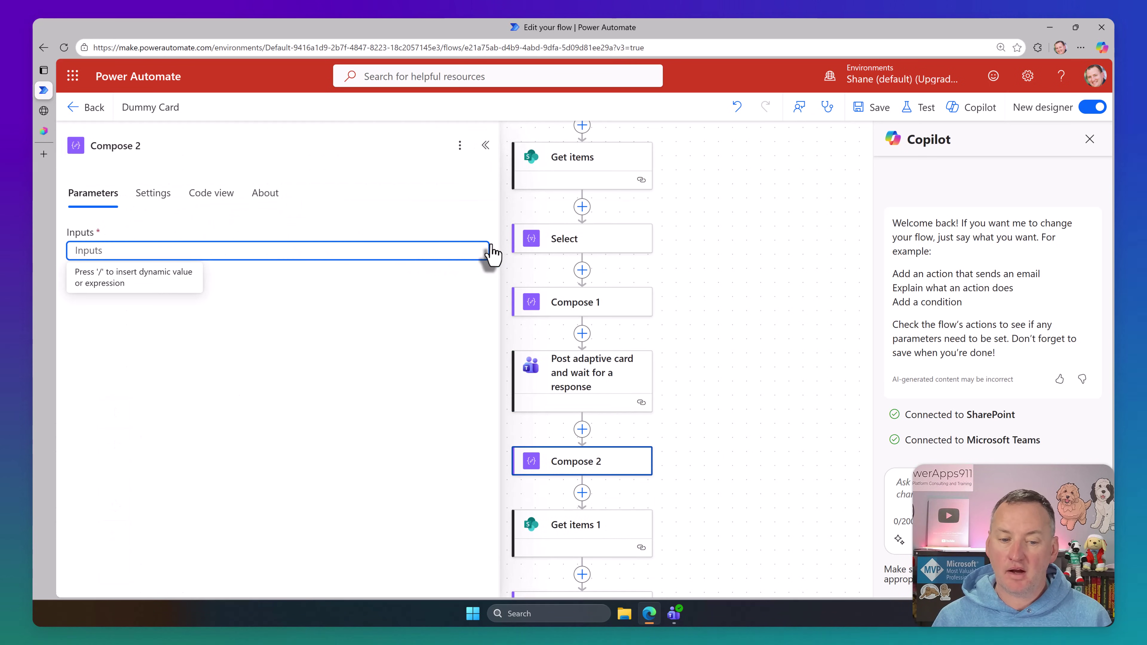
click(491, 249)
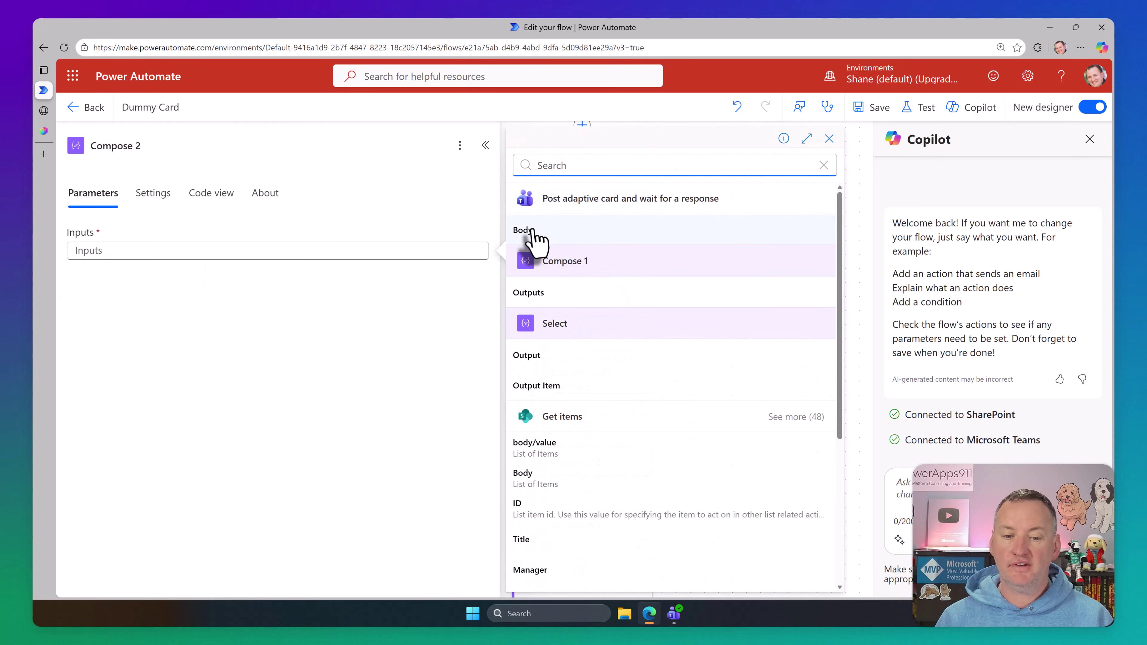
text(my)
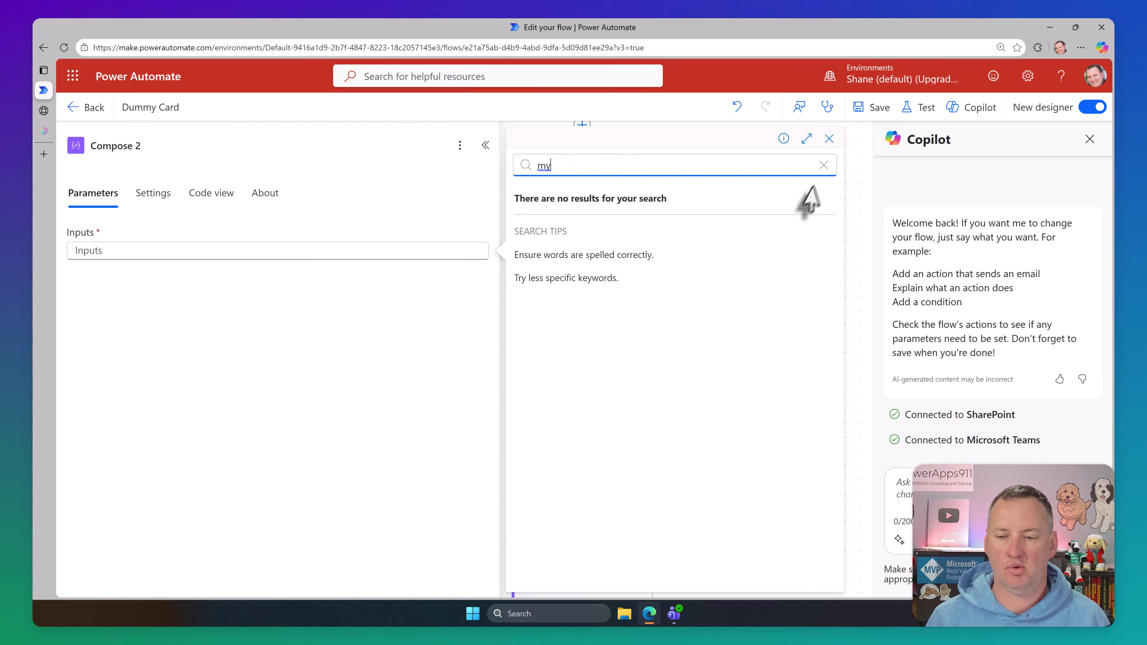
click(824, 167)
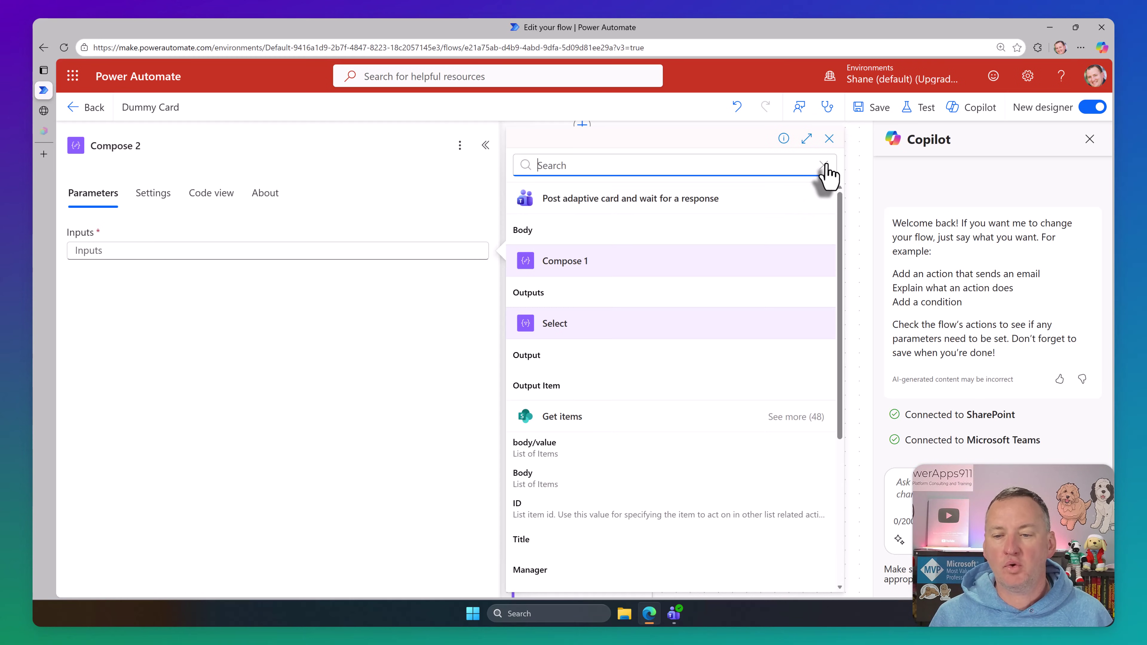
click(829, 139)
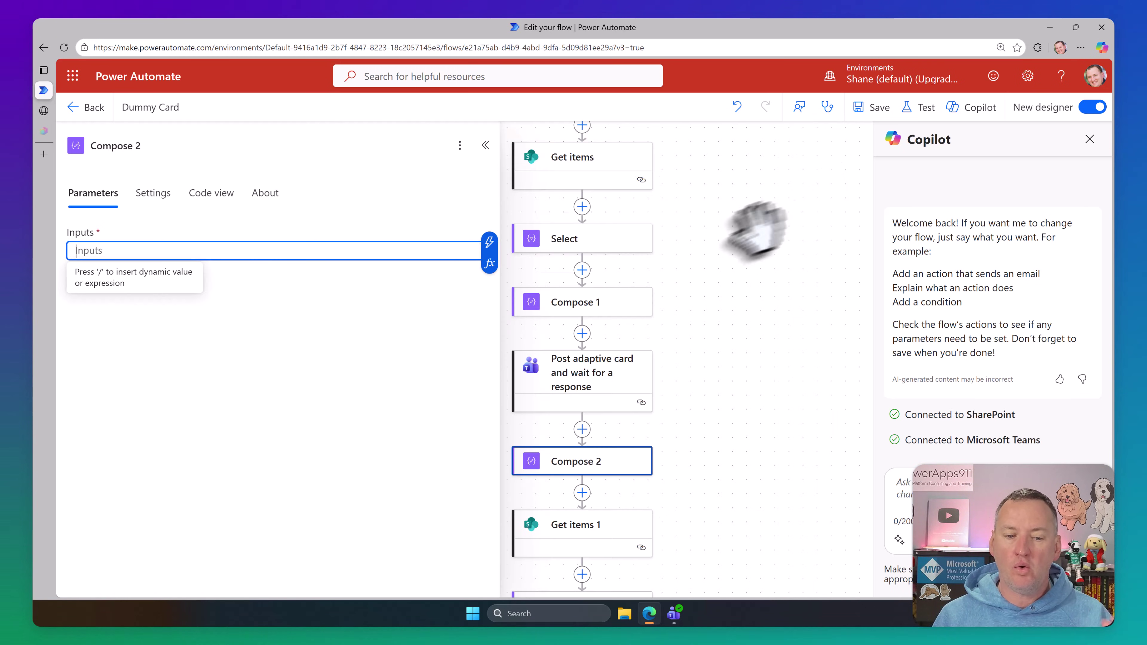
- Review the adaptive card step's message, then return to the empty Compose 2 step
click(592, 393)
scroll(260, 468, down, 2)
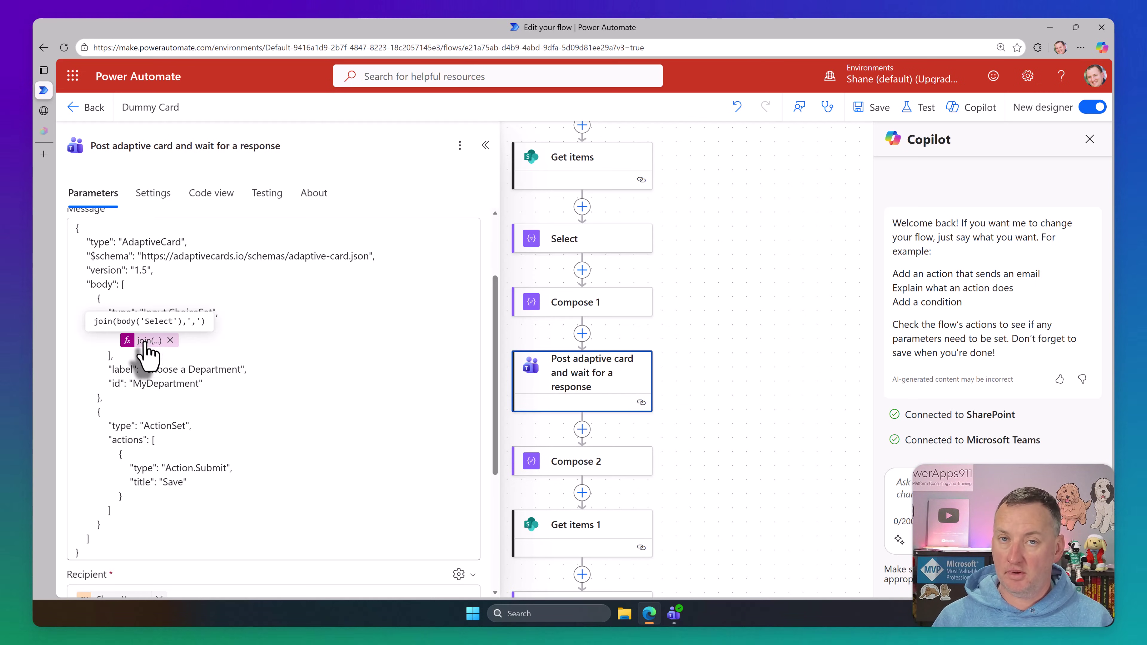
click(593, 462)
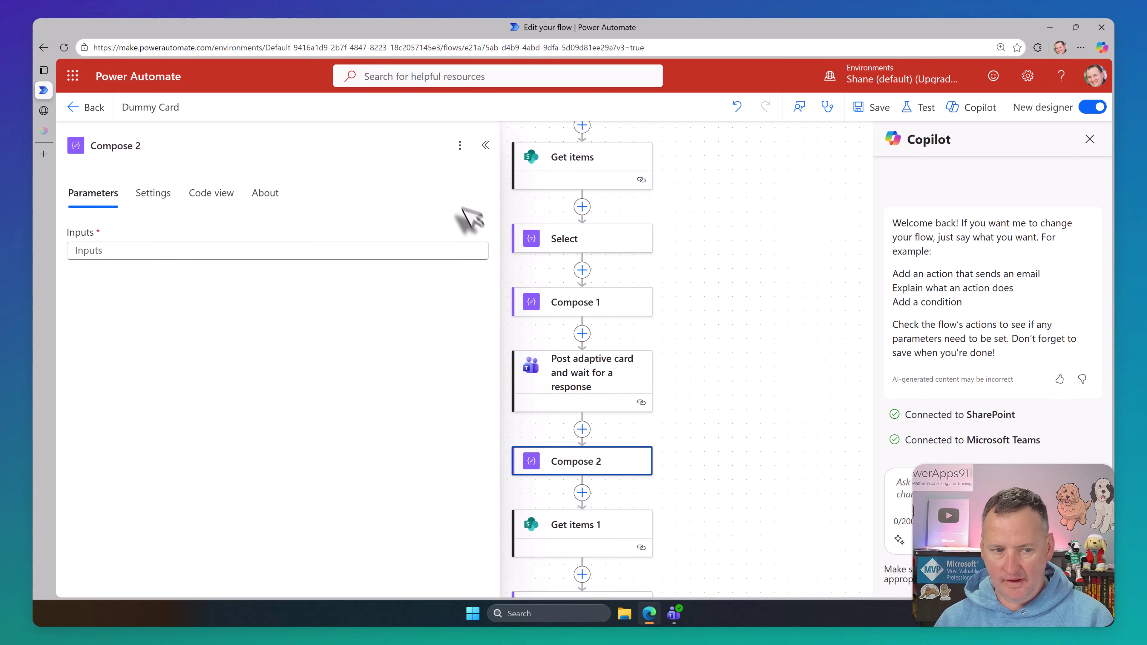
- Delete the Compose 2 step from the flow and confirm
click(460, 146)
click(468, 227)
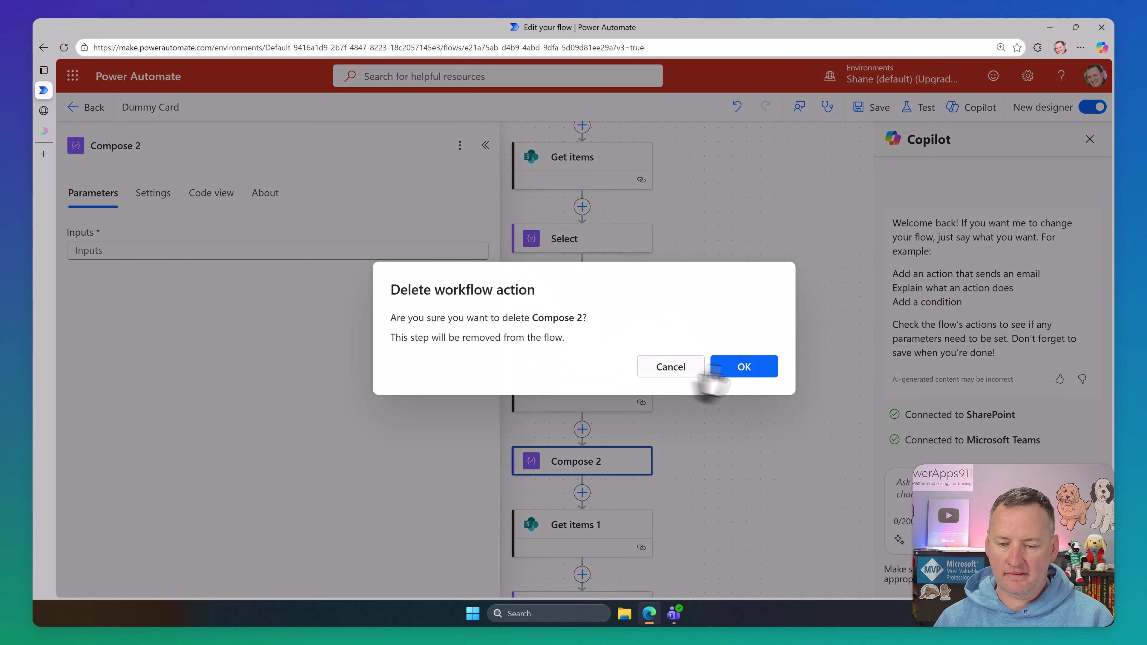
click(729, 367)
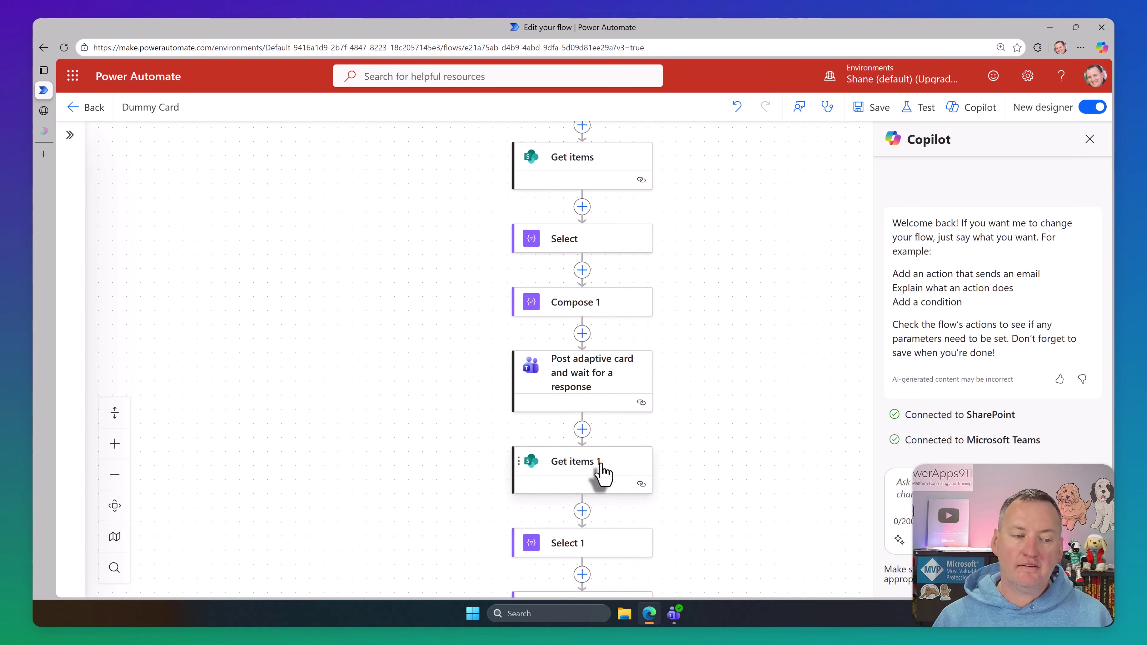
- Review Get items 1's Employees filter query and Select 1's FirstName/LastName mapping
click(600, 475)
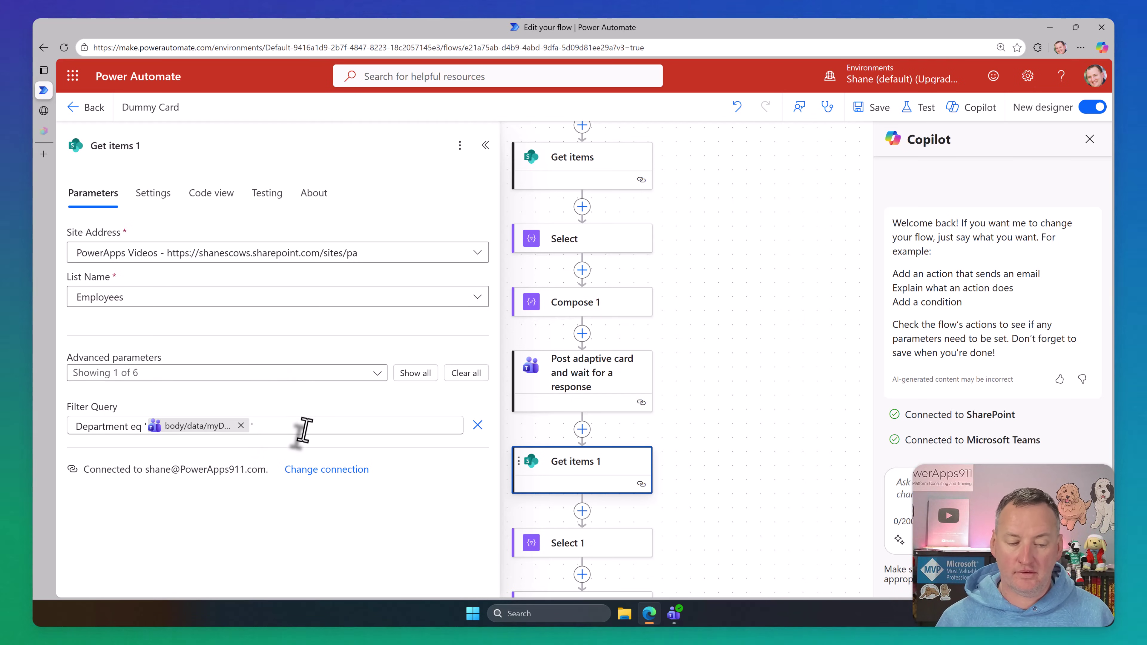
scroll(592, 388, down, 1)
scroll(593, 388, down, 4)
click(589, 406)
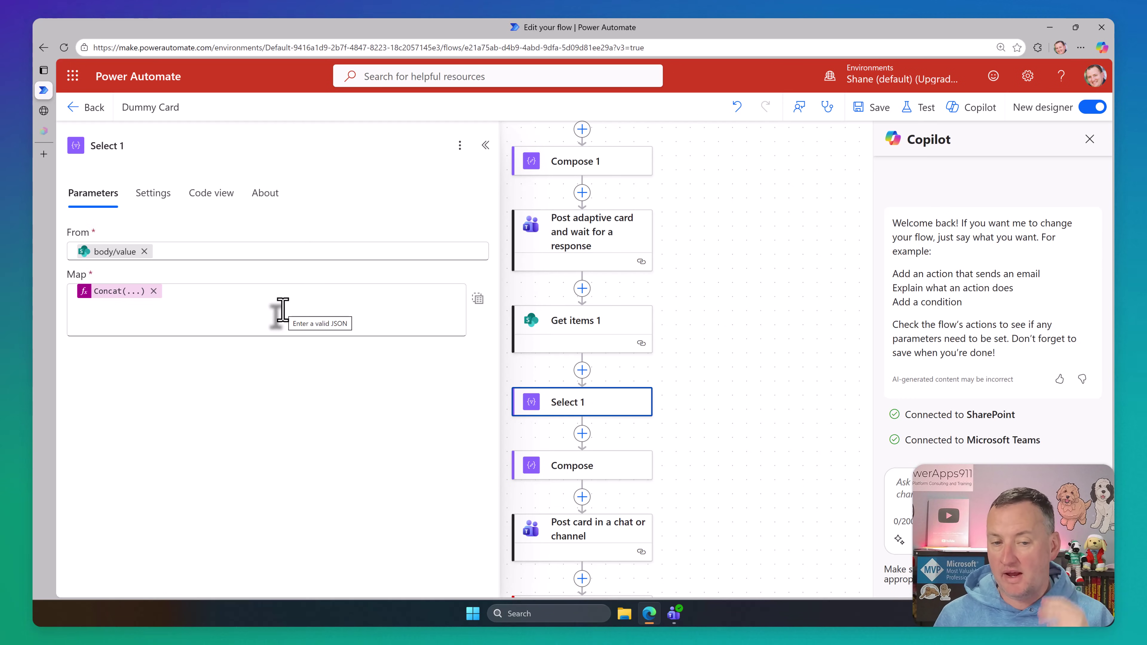
- View the join expression behind the Compose step's input
click(581, 472)
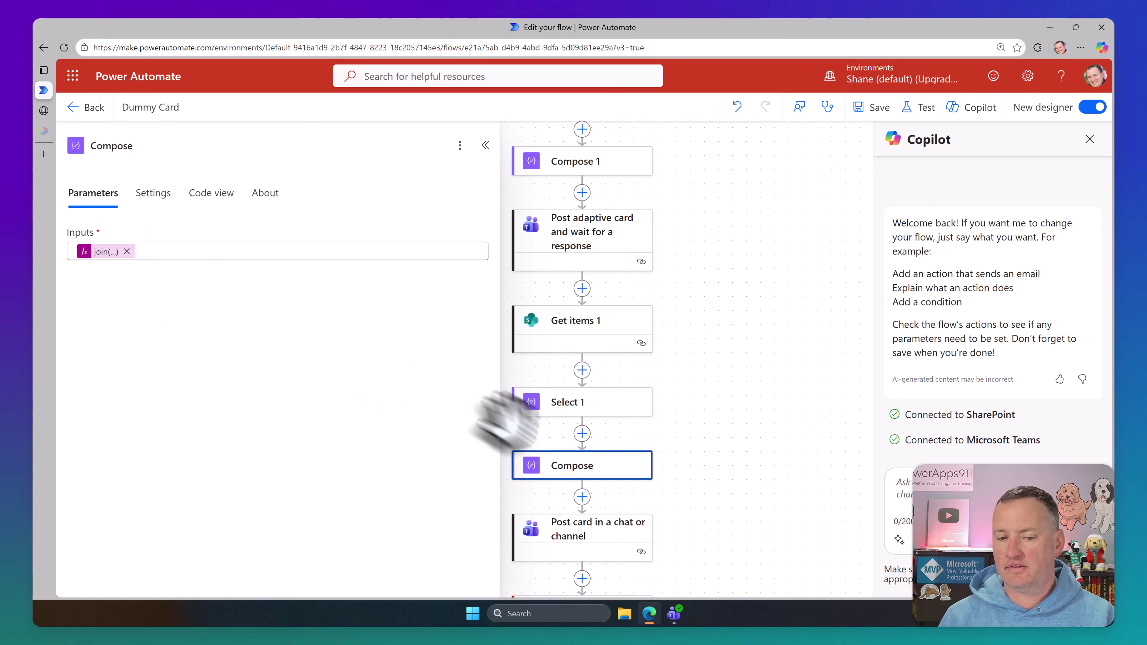
click(107, 252)
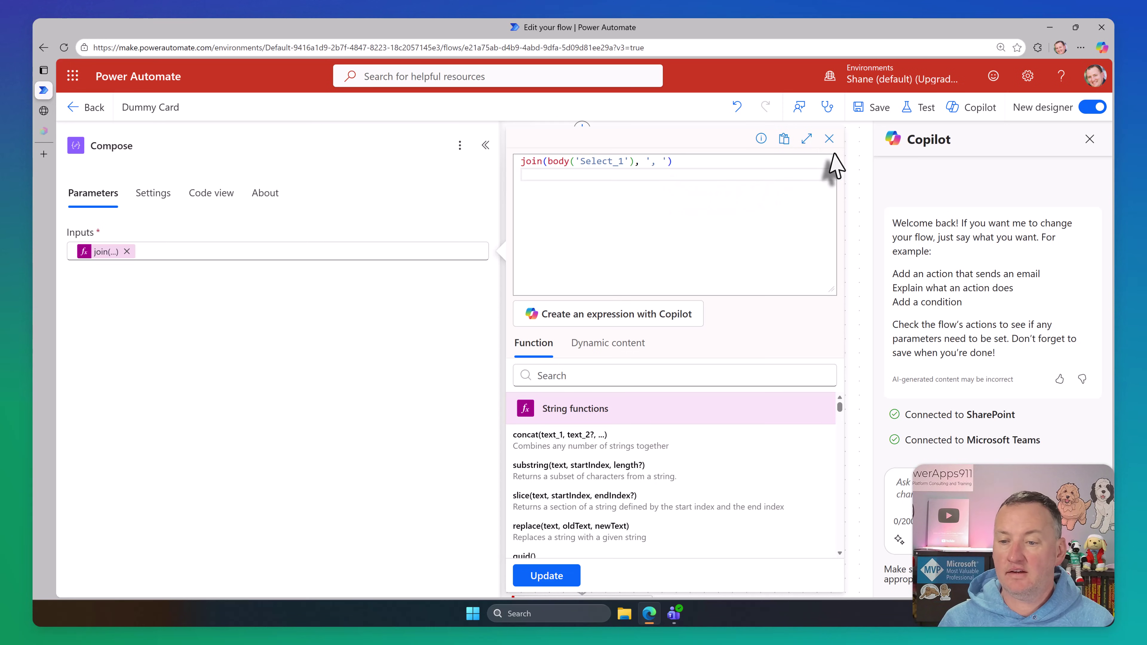
click(829, 139)
- Review the Post card in a chat or channel action's card JSON using join(body('Select_1'),'\n\n')
scroll(671, 289, down, 3)
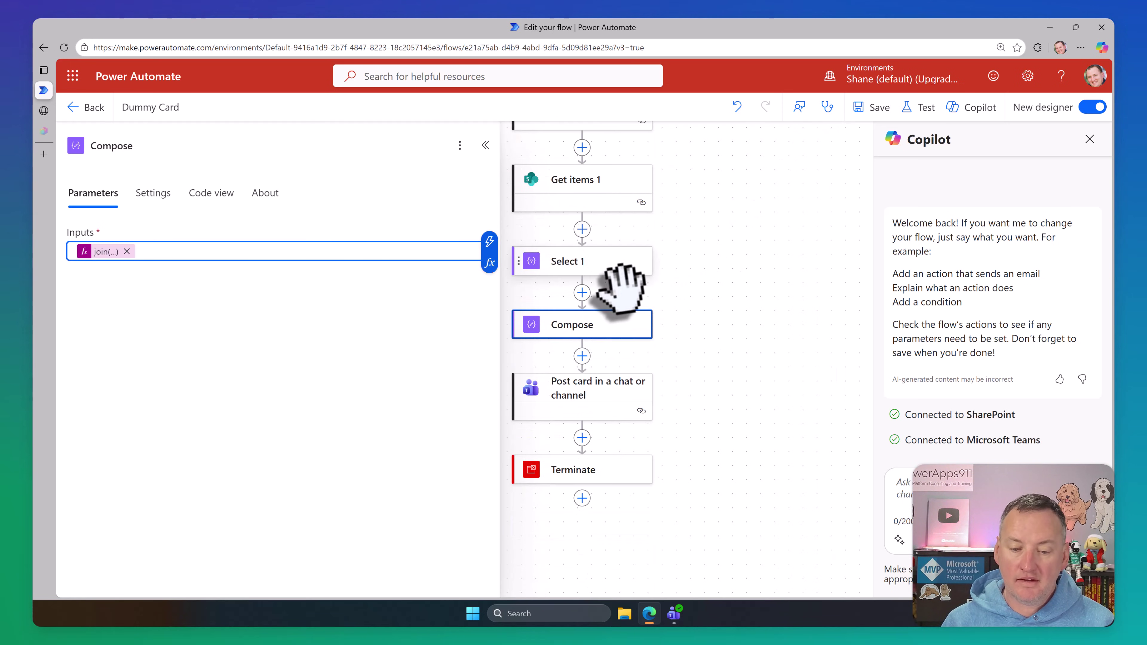
click(605, 391)
scroll(352, 420, down, 6)
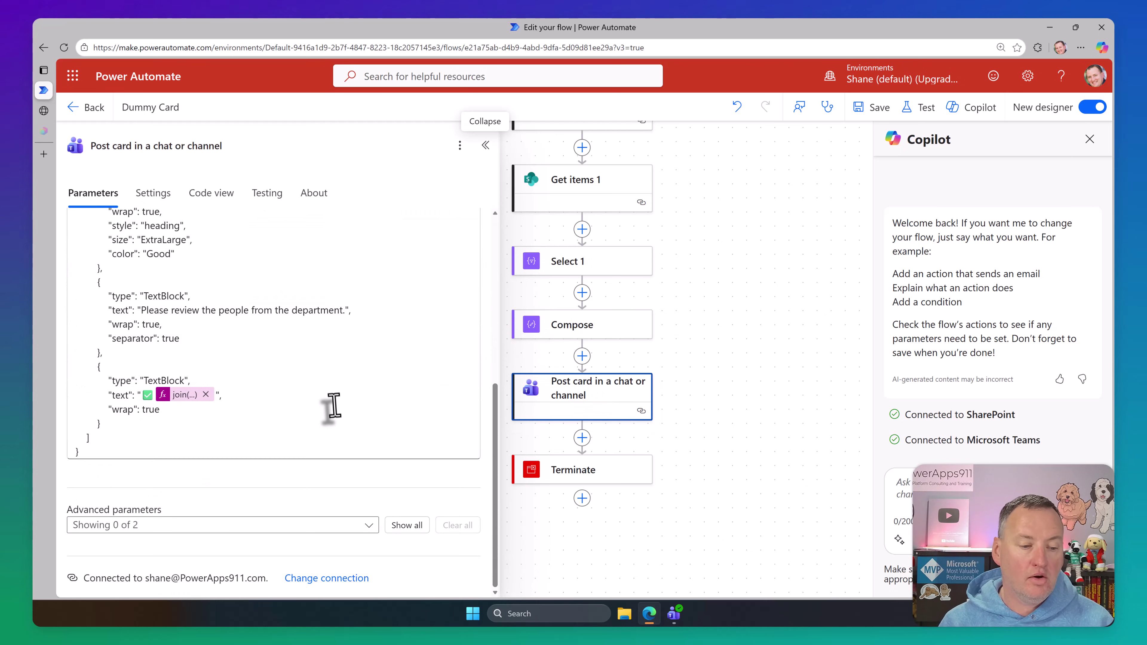
scroll(327, 402, up, 3)
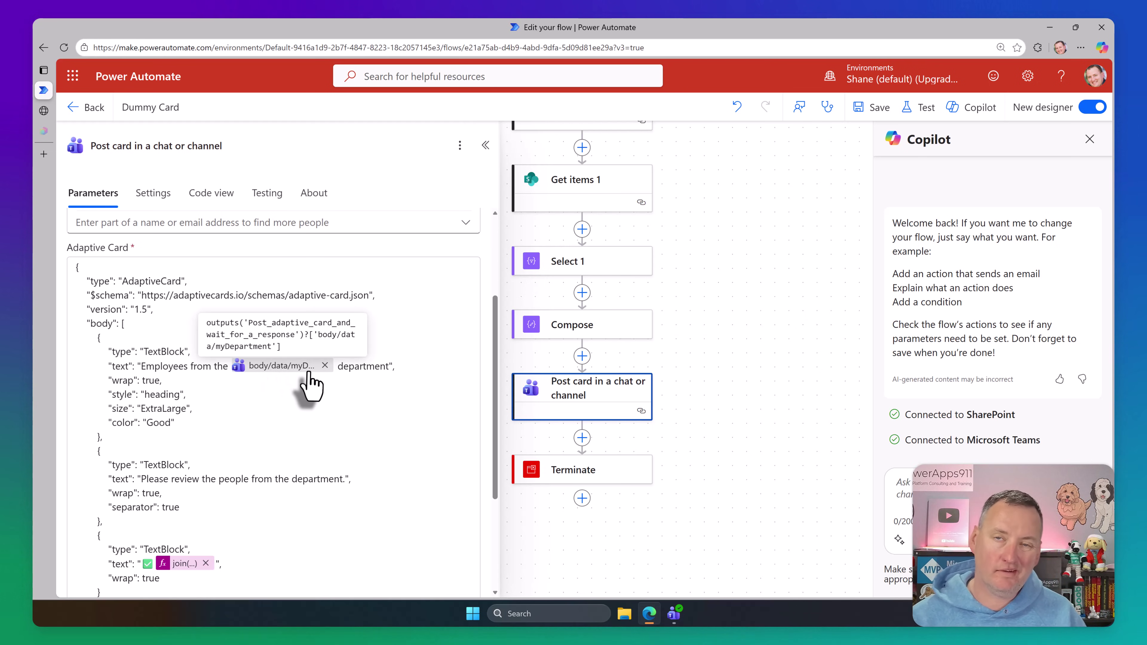
scroll(275, 380, down, 3)
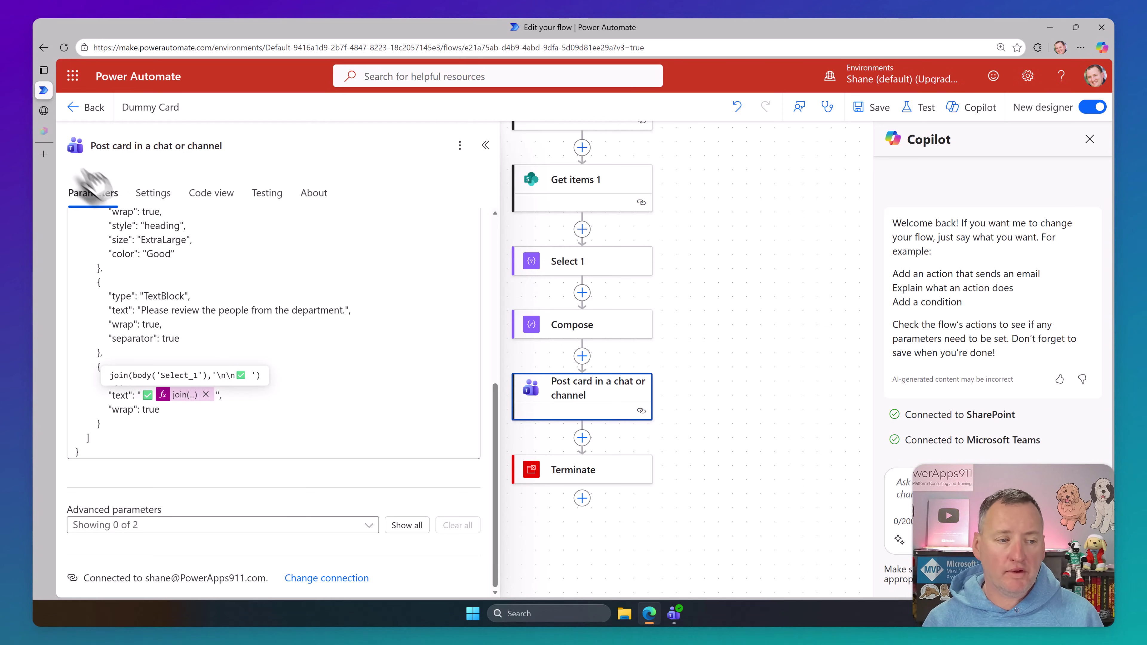
- Leave the editor without saving and open the latest run's Post card step results
click(74, 109)
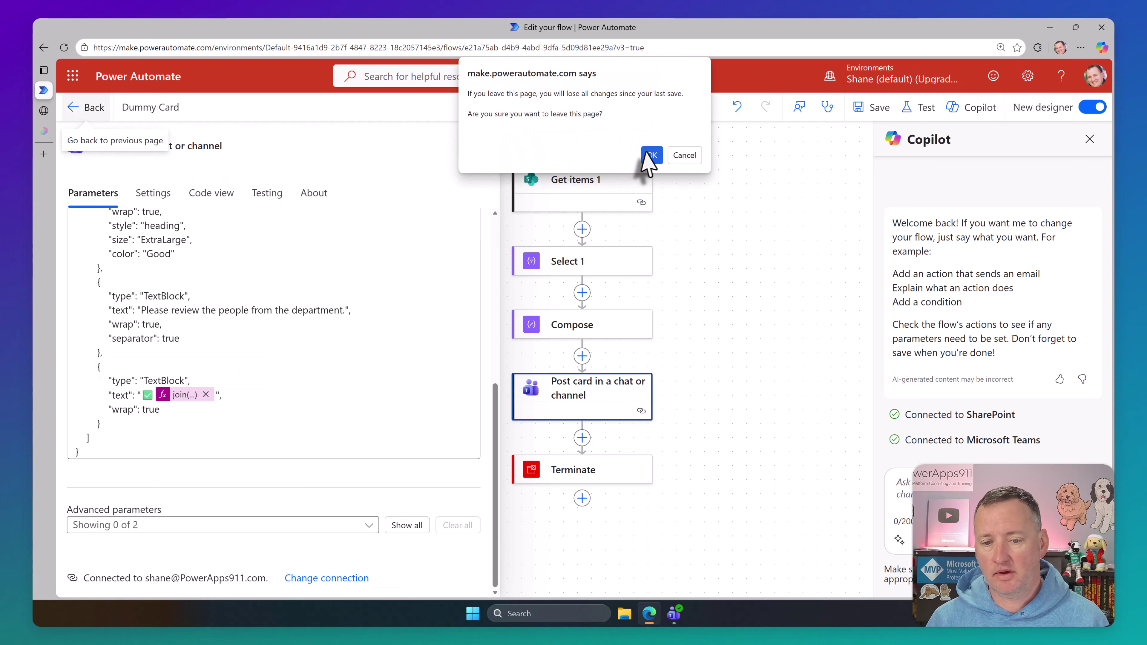
click(651, 155)
click(384, 560)
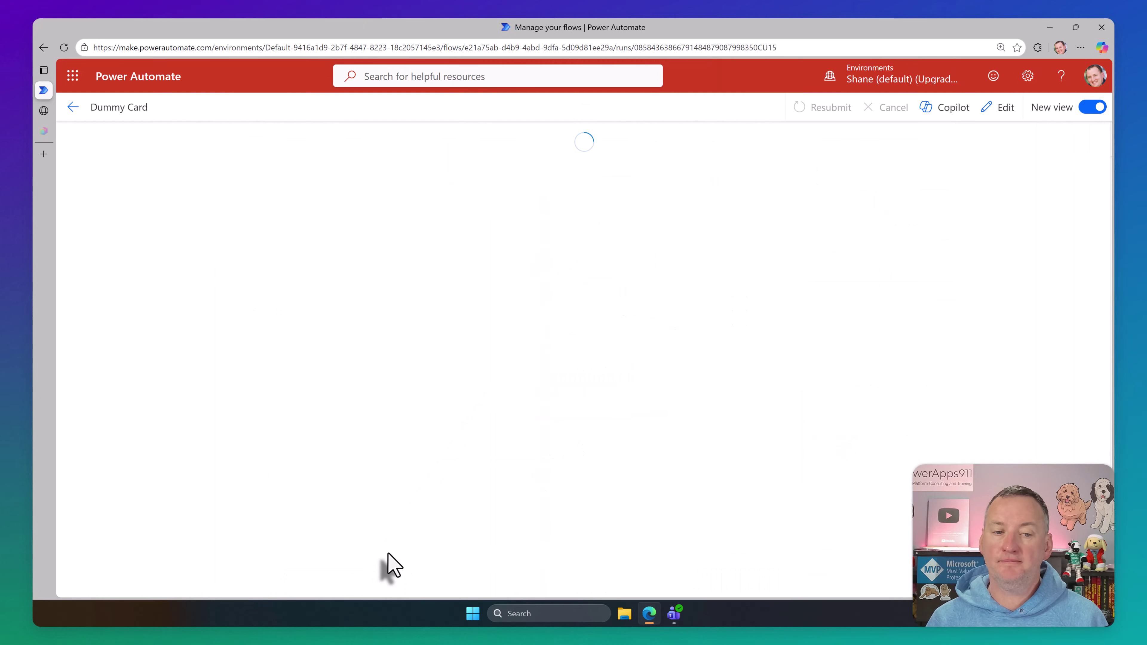
scroll(560, 380, down, 5)
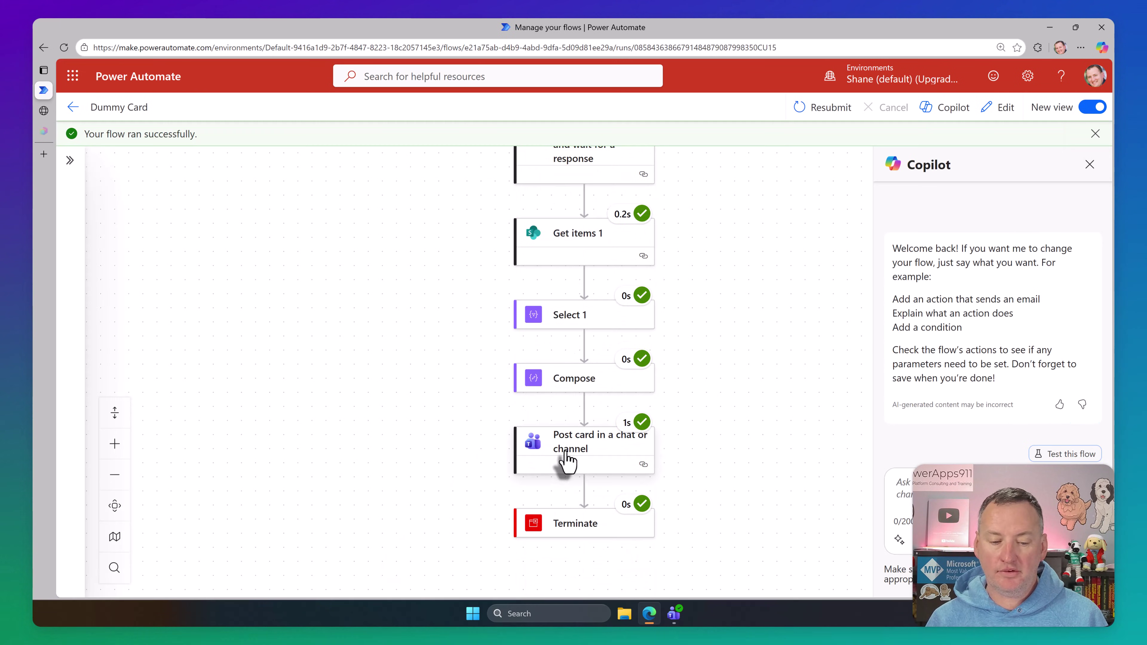
click(533, 459)
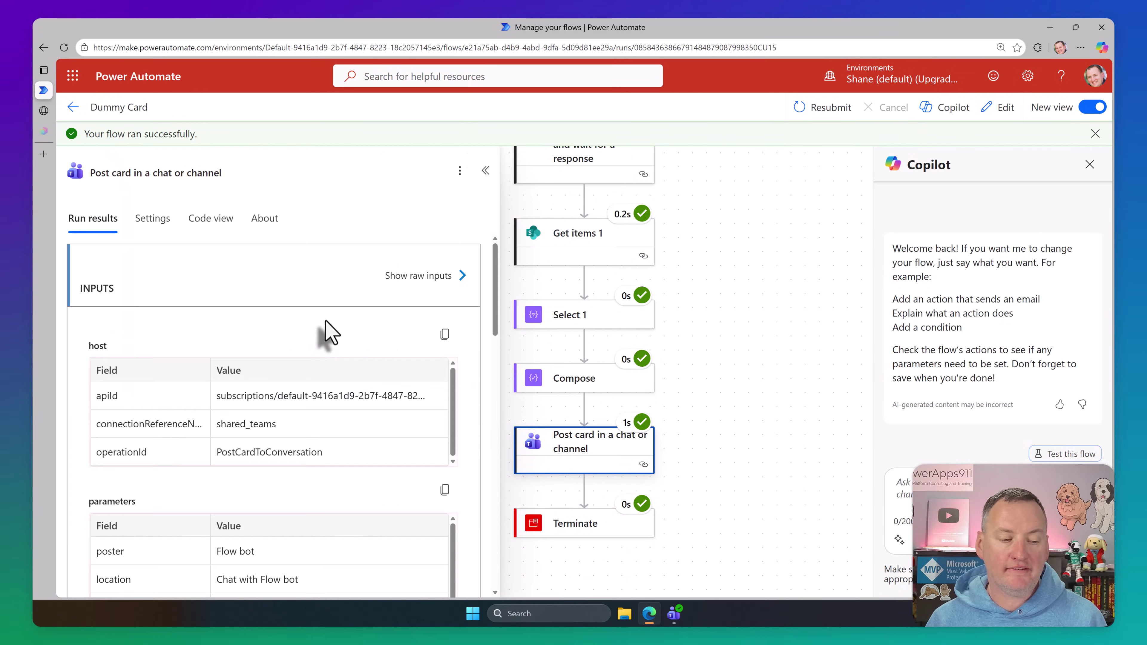
- Read the step's raw inputs messageBody, including the joined list of employee names
scroll(352, 337, down, 2)
scroll(407, 289, up, 2)
click(411, 282)
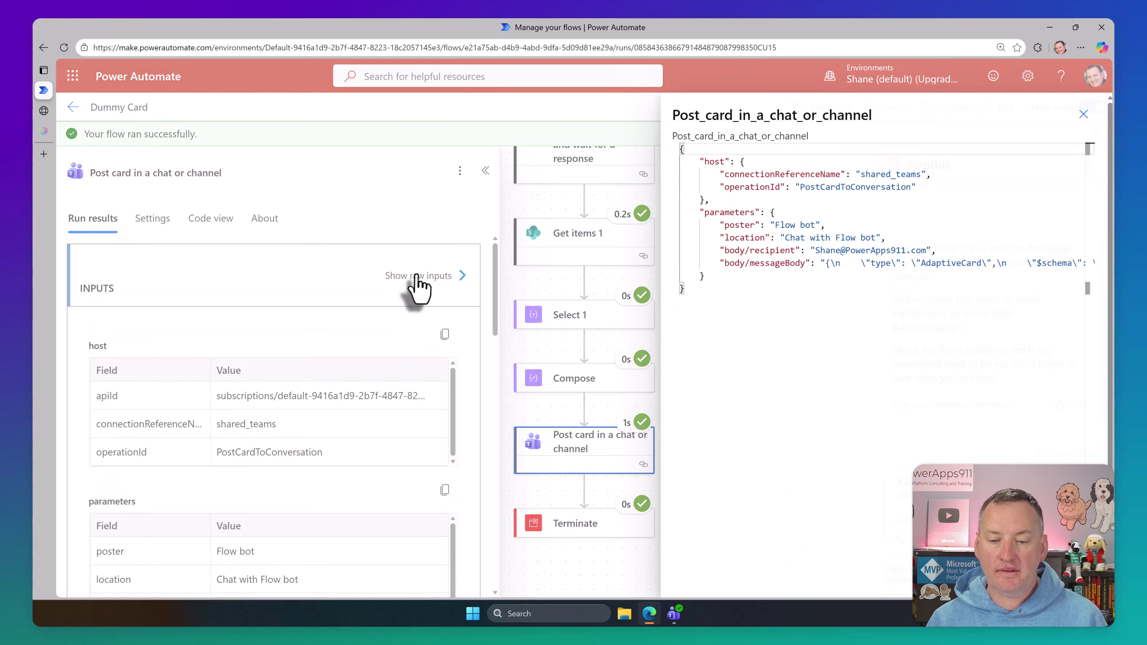
click(878, 263)
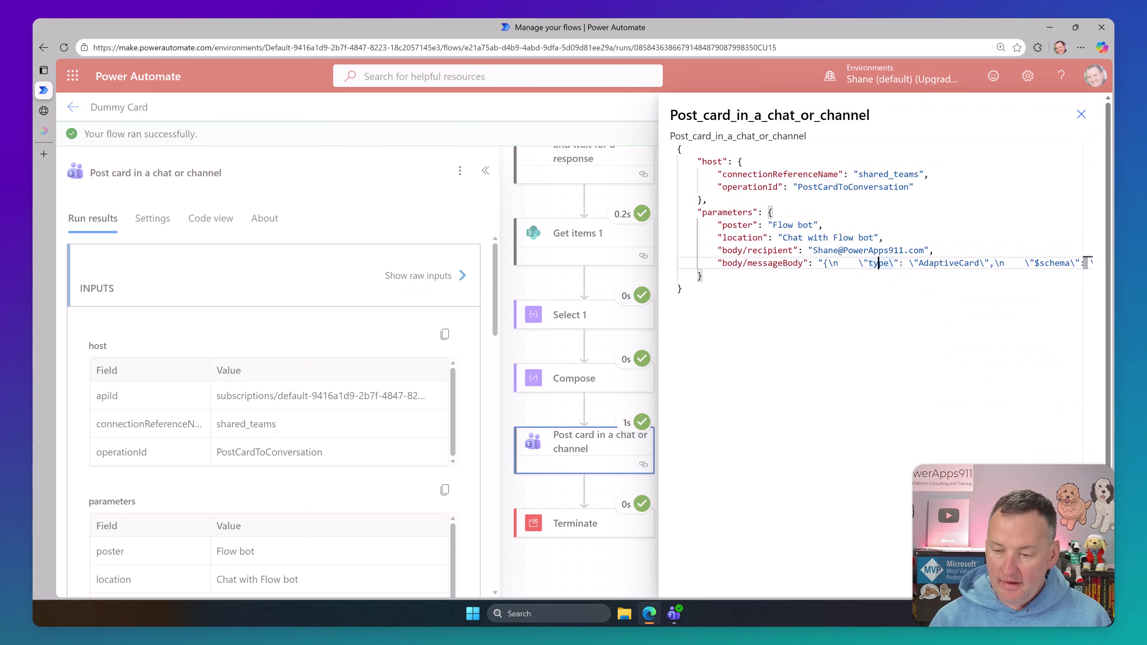
key(Right)
key(Right)
key(Right)
key(Right)
key(Right)
key(Right)
key(Right)
key(Right)
key(Right)
key(Right)
key(Right)
key(Right)
key(Right)
key(Right)
key(Right)
key(Right)
key(Right)
key(Right)
key(Right)
key(Right)
key(Right)
key(Right)
key(Right)
key(Right)
key(Right)
key(Right)
key(Right)
key(Right)
key(Right)
key(Right)
key(Right)
key(Right)
key(Right)
key(Right)
key(Right)
key(Right)
key(Right)
key(Right)
key(Right)
key(Right)
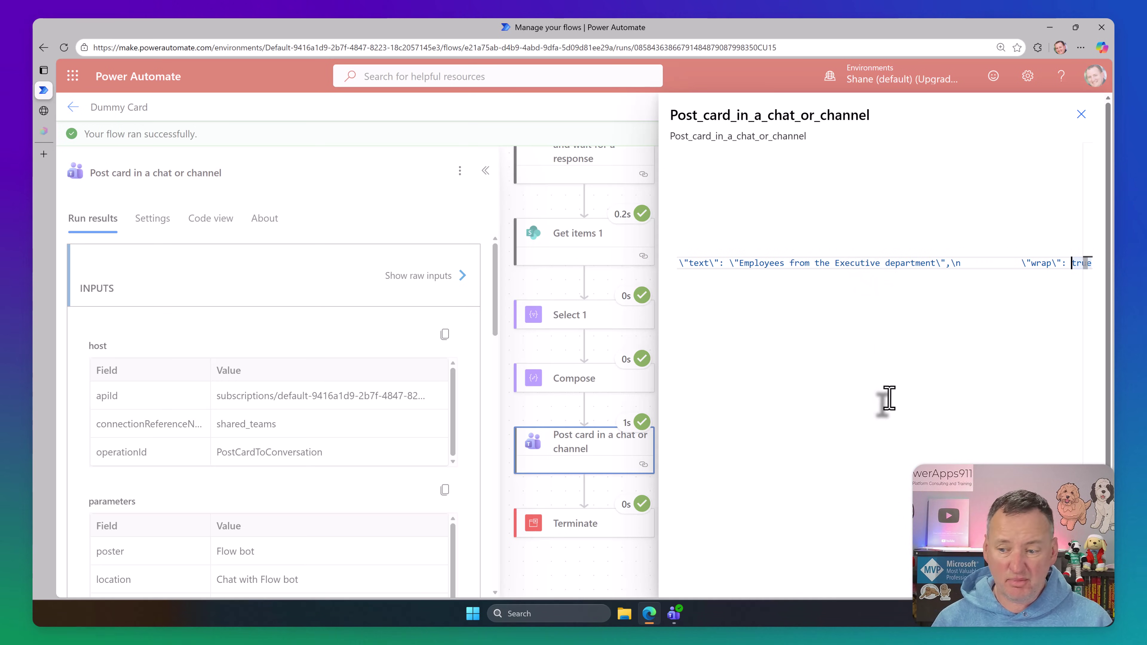
key(Right)
key(Right)
key(Right)
key(Right)
key(Right)
key(Right)
key(Right)
key(Right)
key(Right)
key(Right)
key(Right)
key(Right)
key(Right)
key(Right)
key(Right)
key(Right)
key(Right)
key(Right)
key(Right)
key(Right)
key(Right)
key(Right)
key(Right)
key(Right)
key(Right)
key(Right)
key(Right)
key(Right)
key(Right)
key(Right)
key(Right)
key(Right)
key(Right)
key(Right)
key(Right)
key(Right)
key(Right)
key(Right)
key(Right)
key(Right)
key(Right)
key(Right)
key(Right)
key(Right)
key(Right)
key(Right)
key(Right)
key(Right)
key(Right)
key(Right)
key(Right)
key(Right)
key(Right)
key(Right)
key(Right)
key(Right)
key(Right)
key(Right)
key(Right)
key(Right)
key(Right)
key(Right)
key(Right)
key(Right)
key(Right)
key(Right)
key(Right)
key(Right)
key(Right)
key(Right)
key(Right)
key(Right)
key(Right)
key(Right)
key(Right)
key(Right)
key(Right)
key(Right)
key(Right)
key(Right)
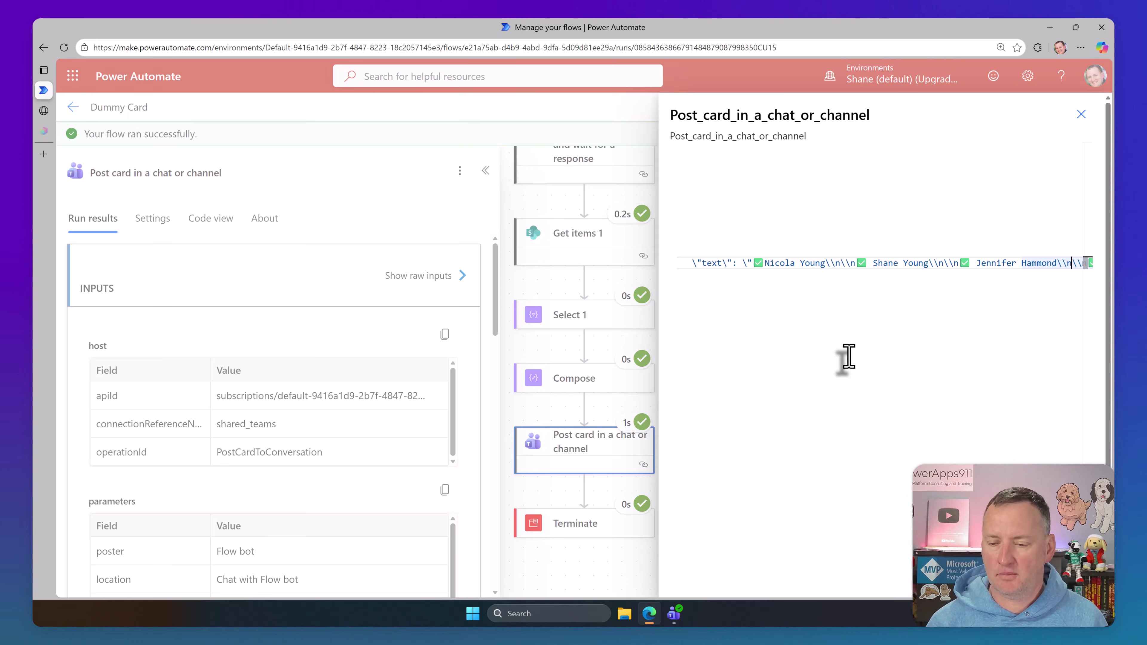
key(Right)
key(Right)
key(Right)
key(Right)
key(Right)
key(Right)
key(Right)
key(Right)
key(Right)
key(Right)
key(Right)
key(Right)
key(Right)
key(Right)
key(Right)
key(Right)
key(Right)
key(Right)
key(Right)
key(Right)
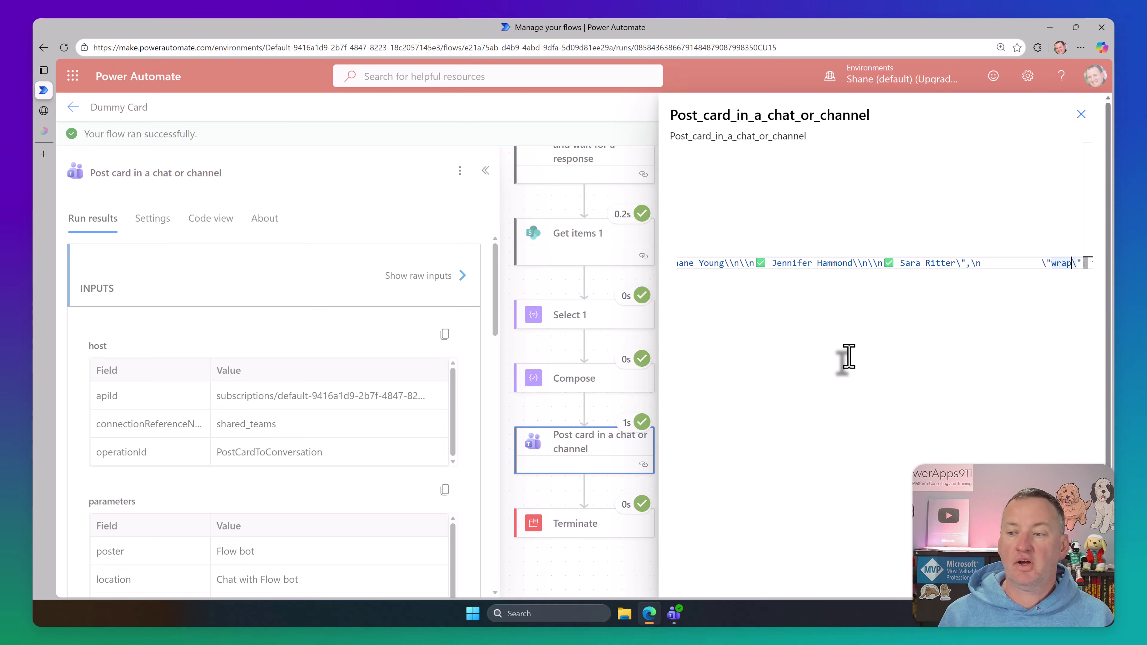
click(1080, 114)
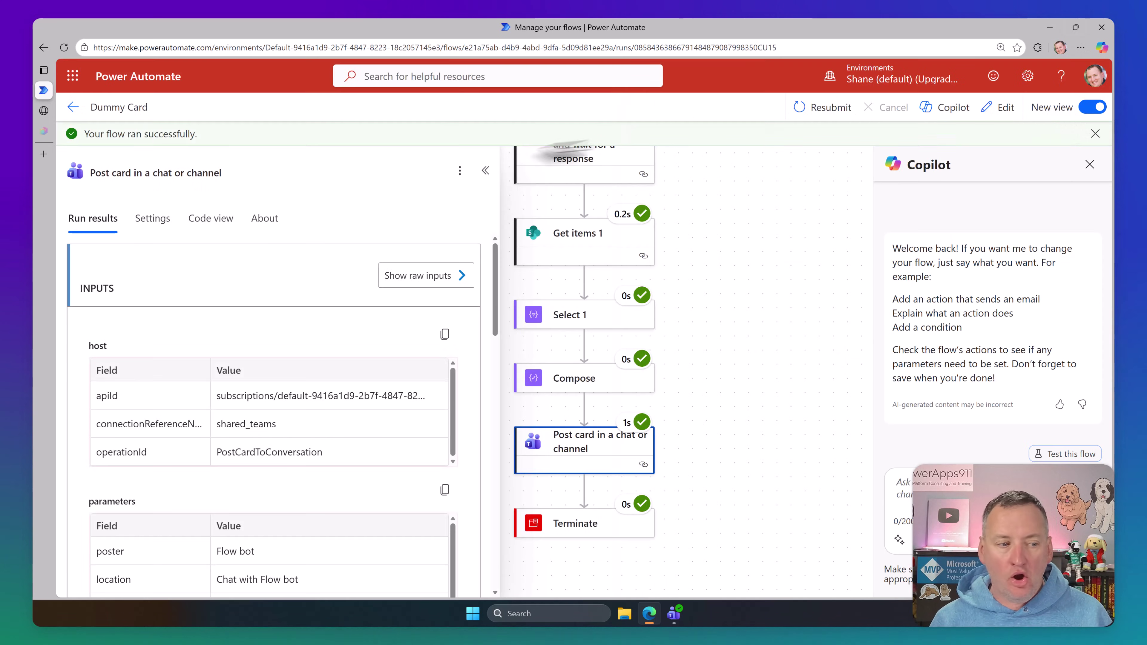
- Switch to Teams to see the posted card listing Executive employees
click(671, 615)
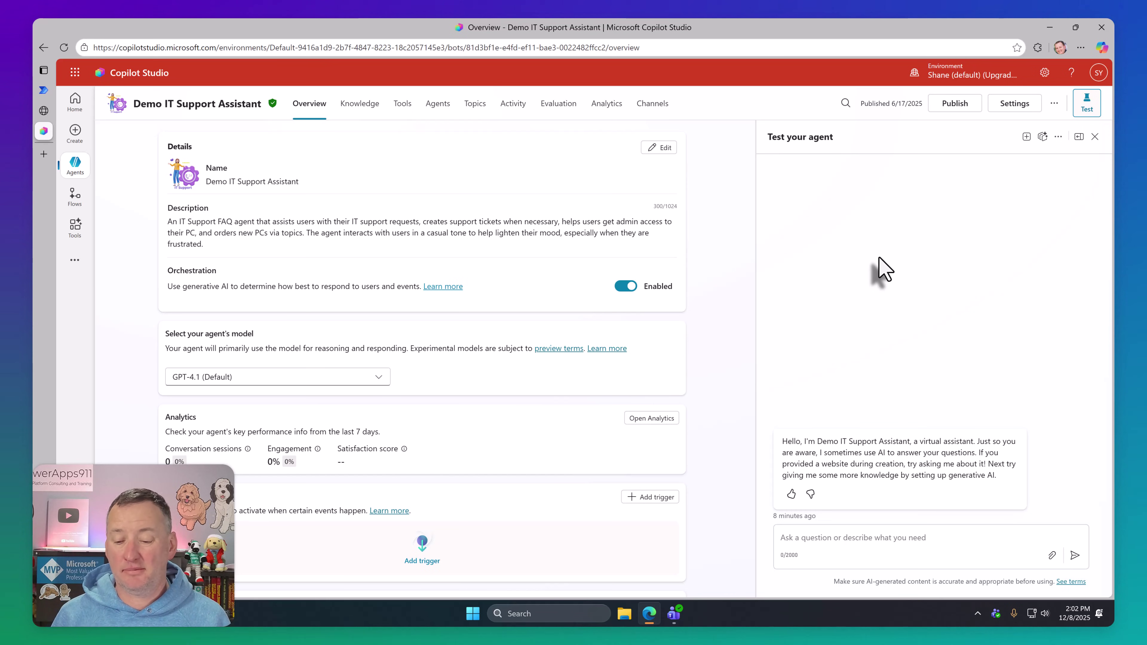
- Ask the test agent 'Can I be the admin of my pc?', answer To install software, and allow the connection
click(793, 545)
text(Can I be the admin of my pc?)
key(Return)
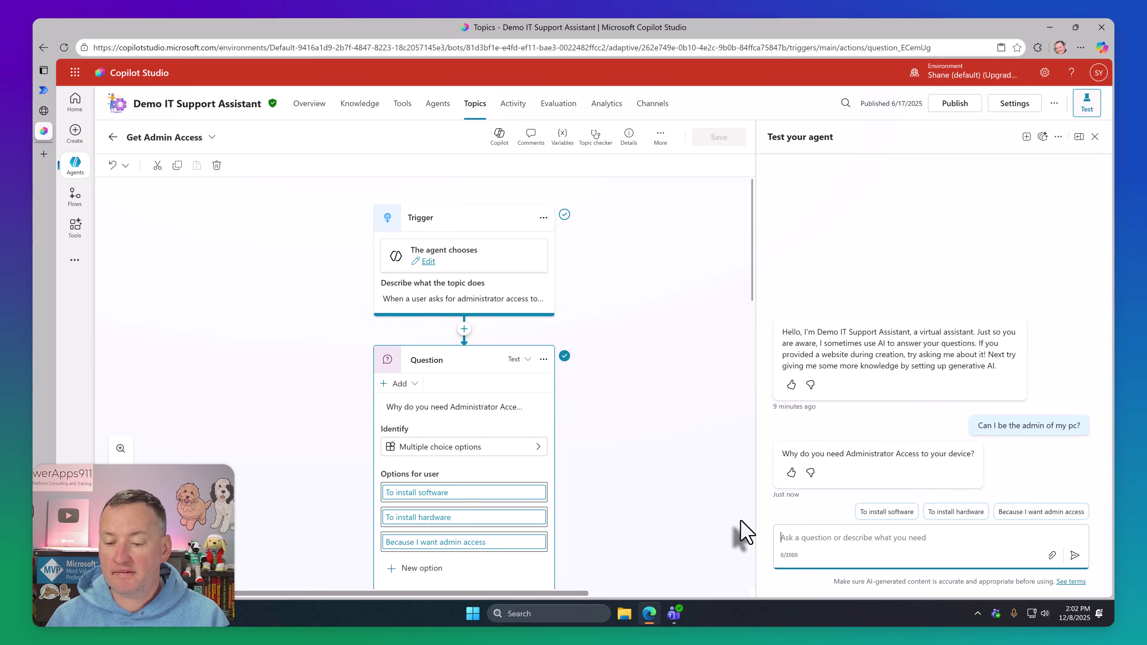
click(887, 513)
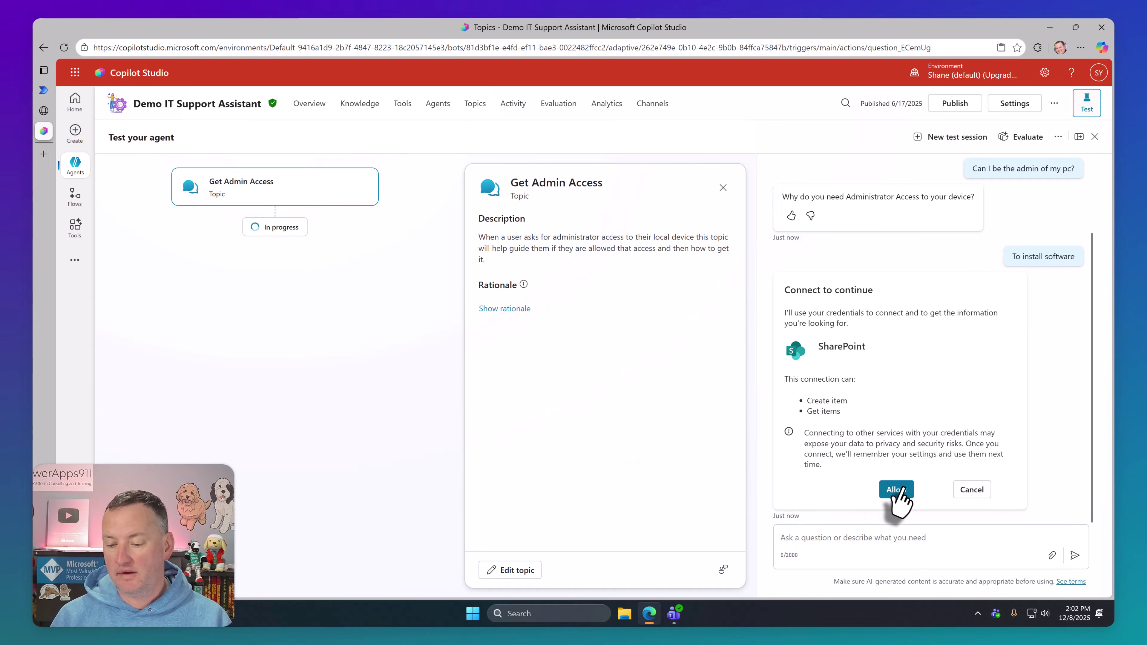
click(896, 490)
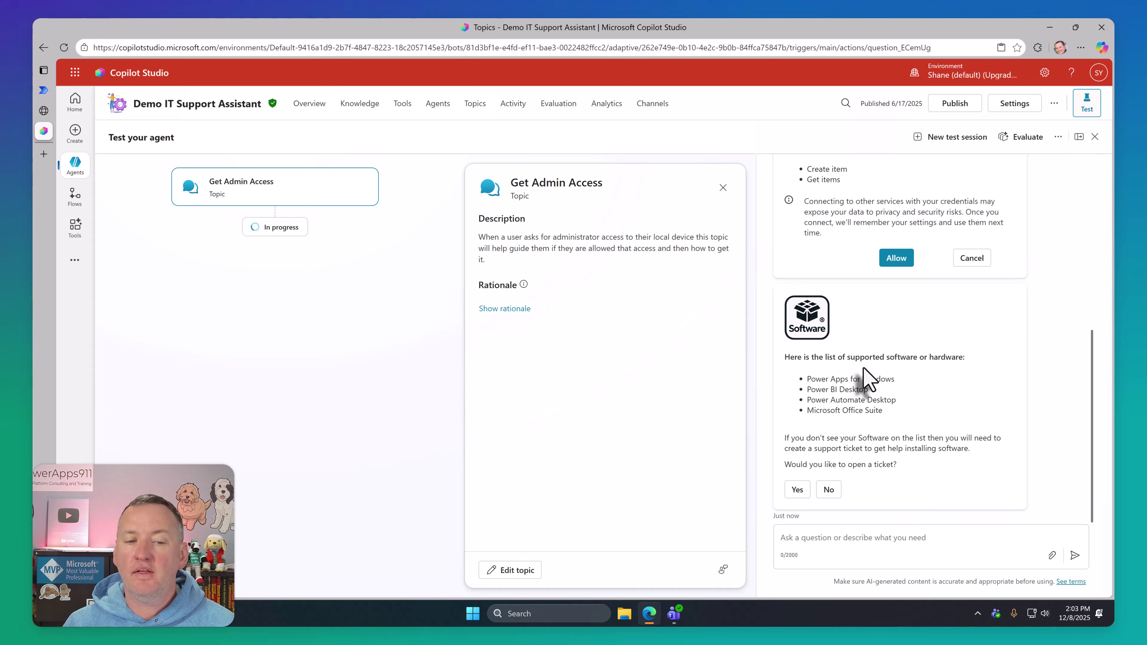
- Show the Get Admin Access topic's Adaptive Card node in formula mode and review its Concat software list code
click(528, 570)
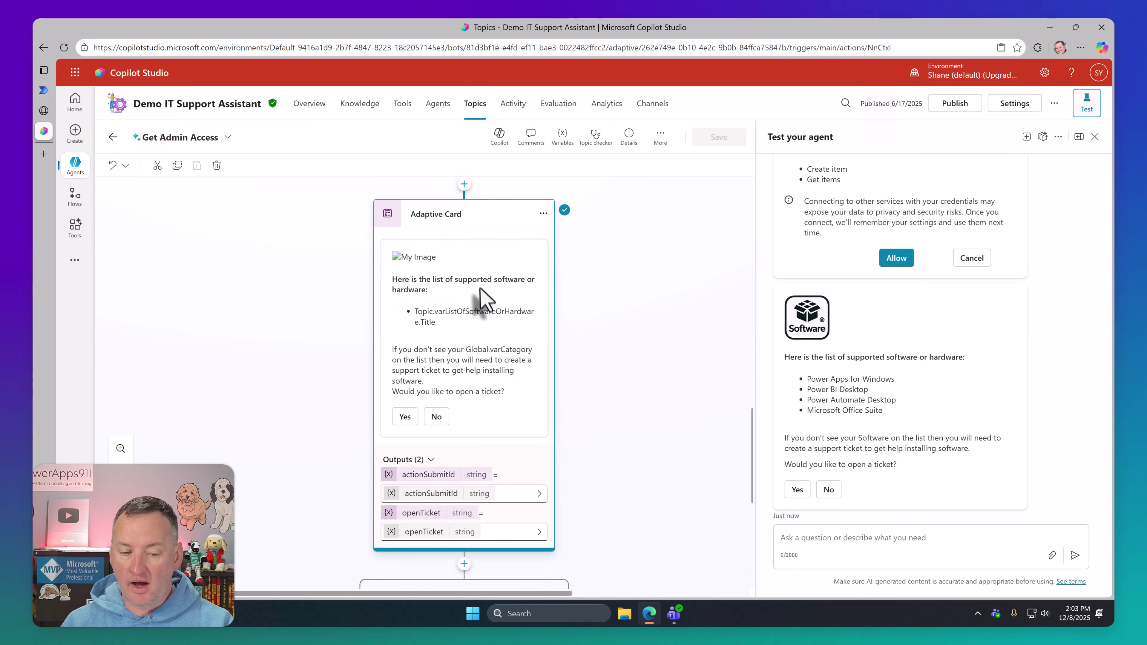
click(472, 326)
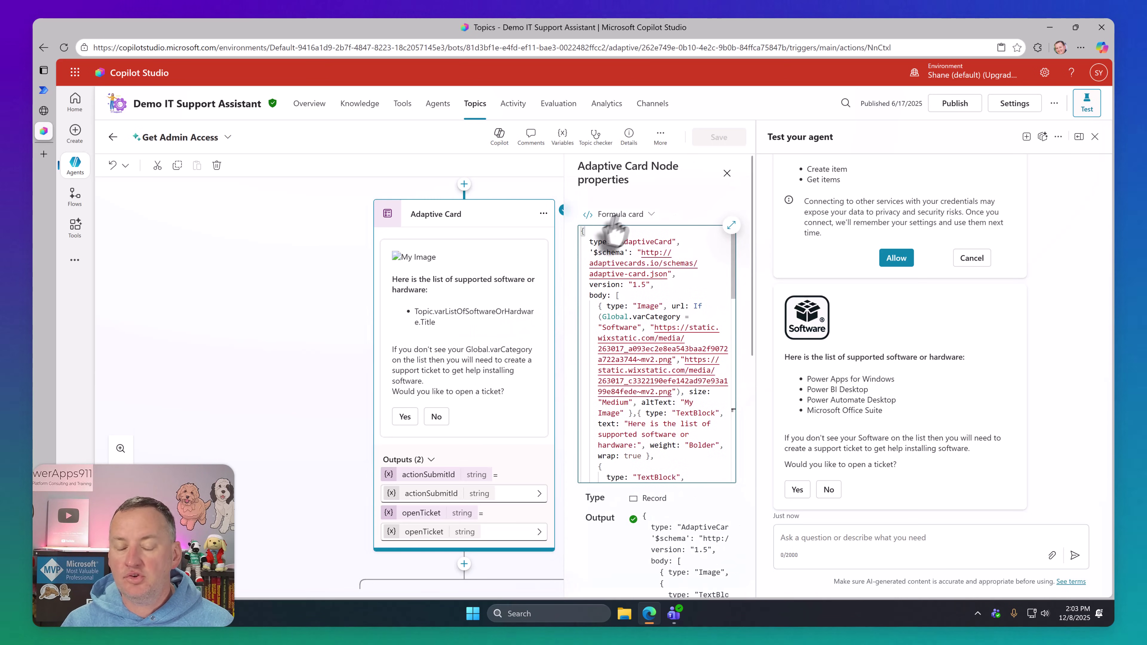
click(651, 215)
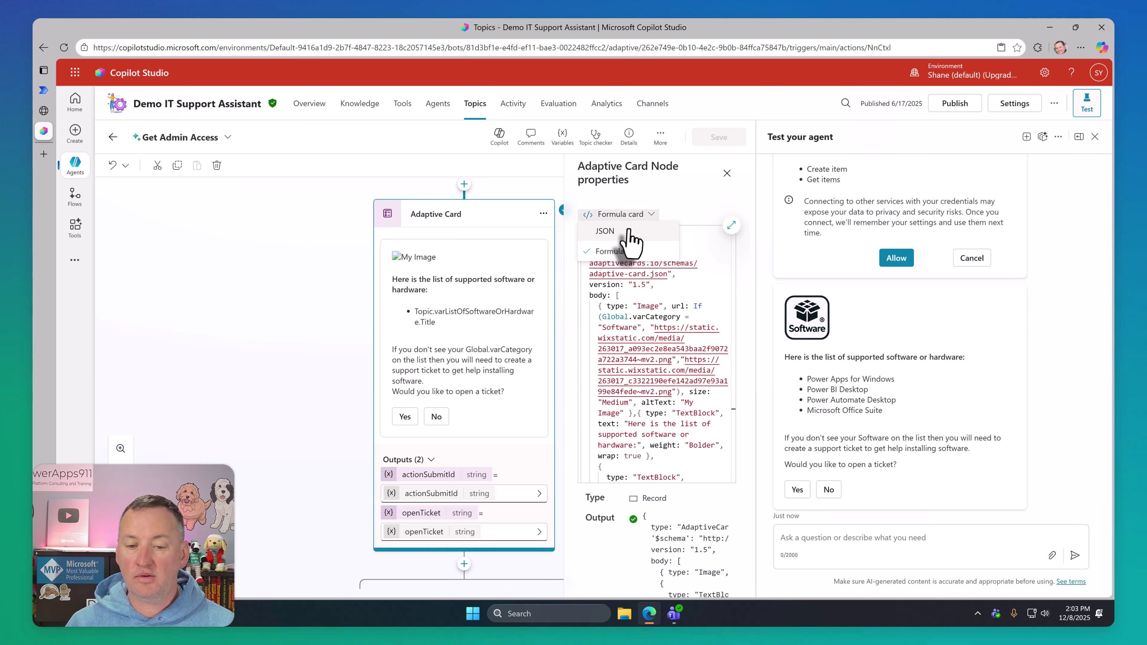
click(617, 233)
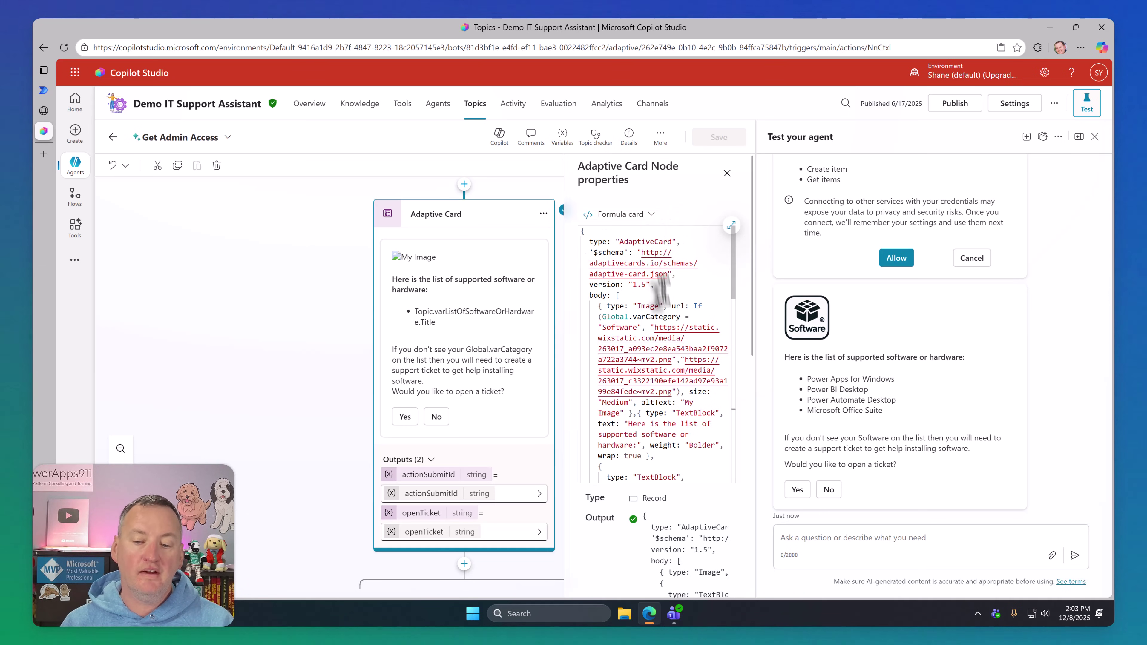
scroll(733, 267, down, 2)
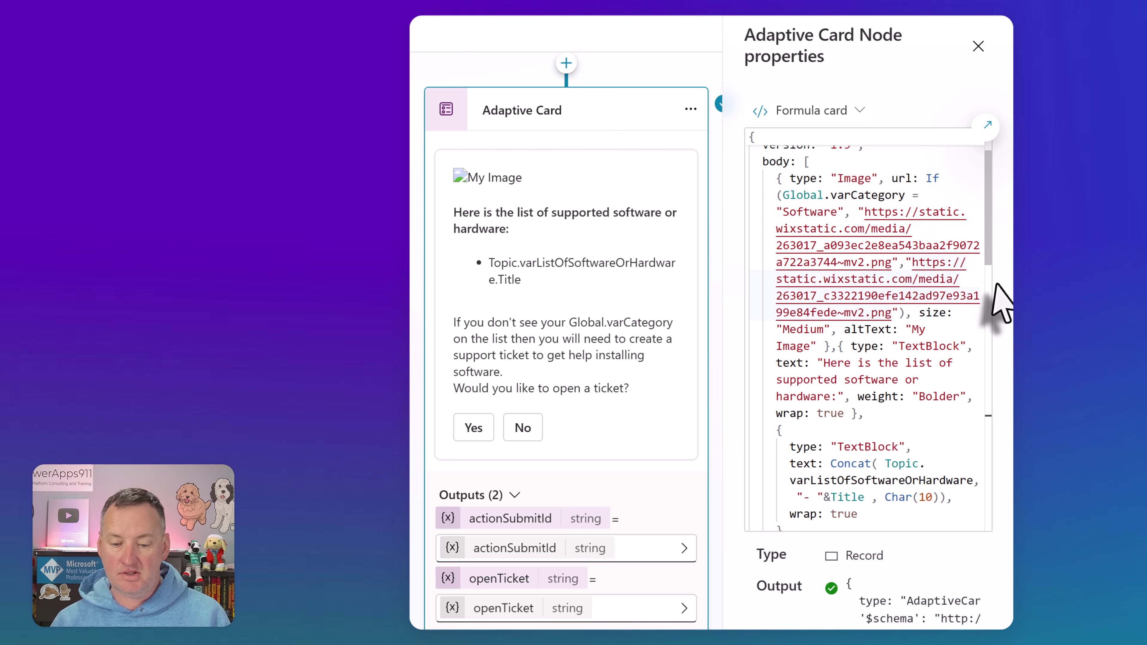
drag(988, 256, 990, 321)
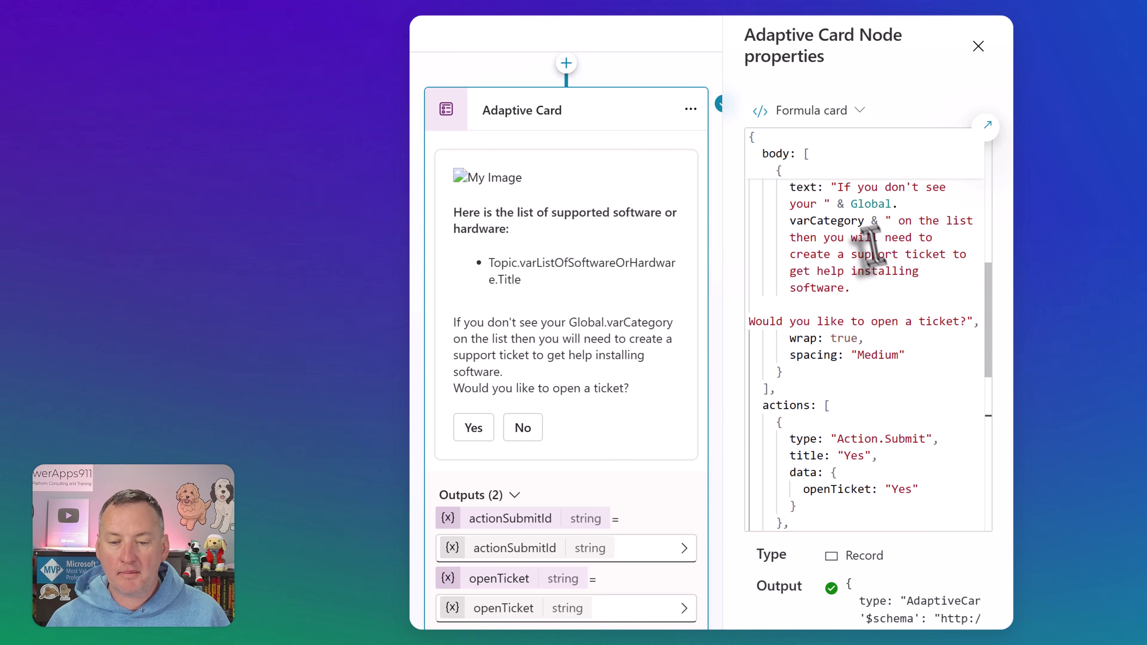
scroll(952, 270, up, 2)
scroll(950, 270, up, 3)
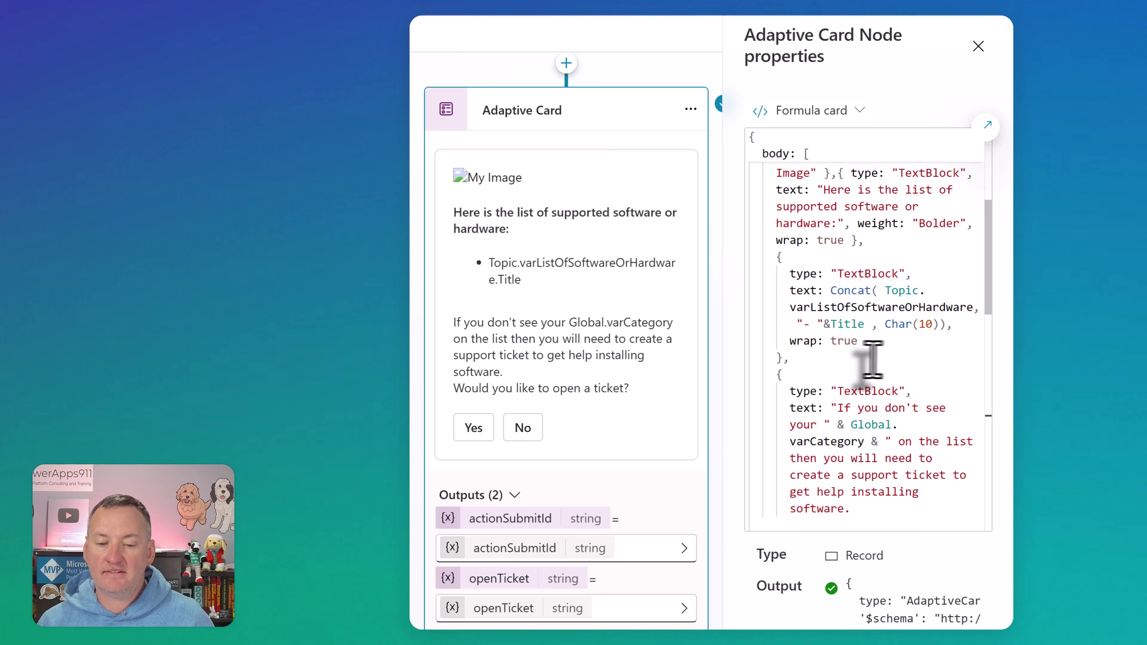